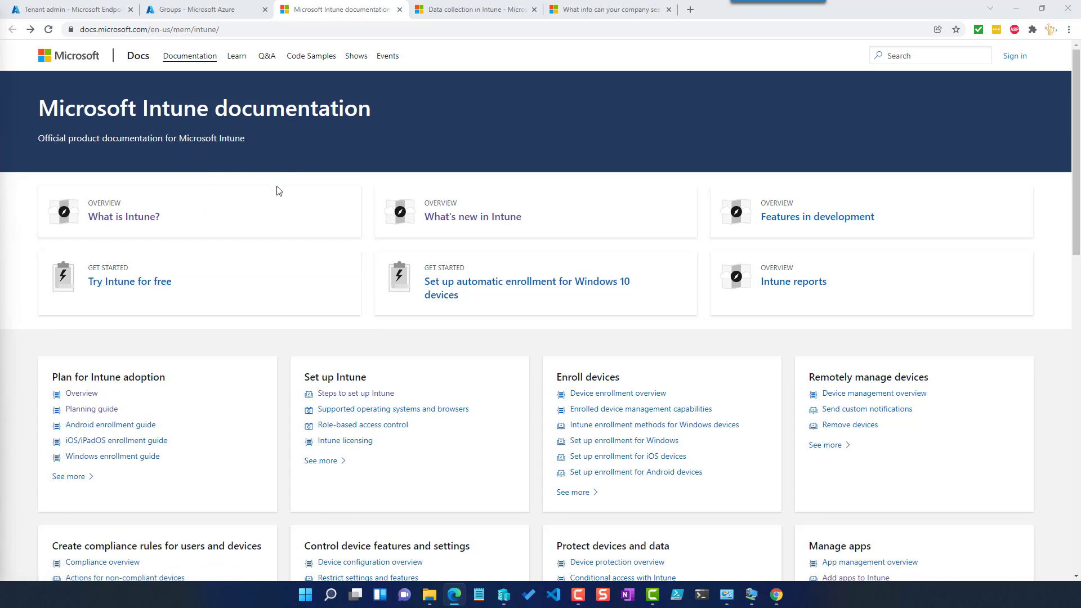
- Open the "Steps to set up Intune" article in the Intune documentation and read through its table of setup steps
scroll(321, 306, "down", 2)
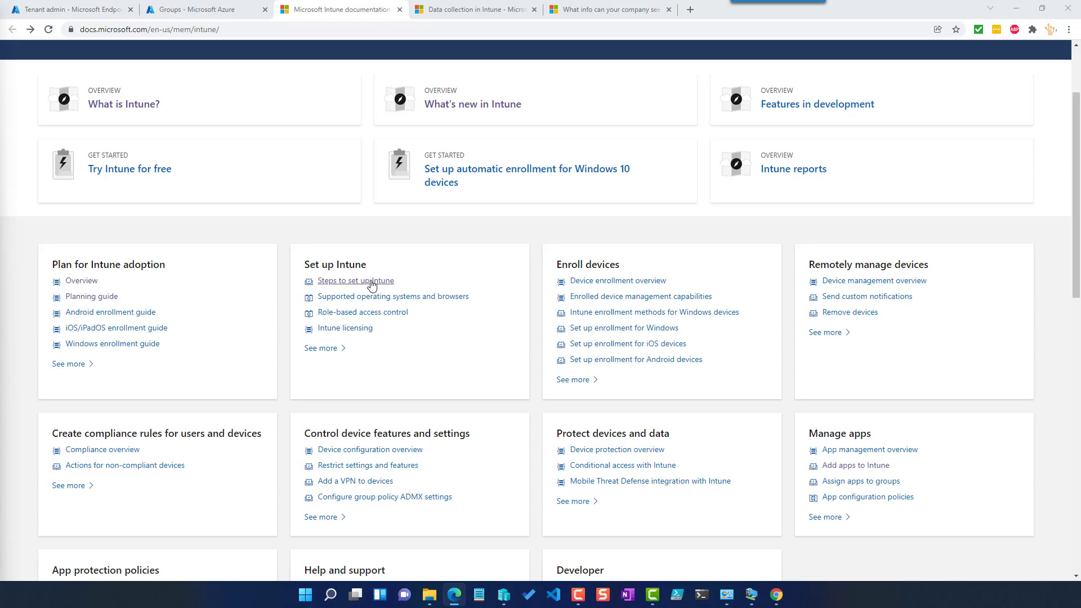
left_click(368, 281)
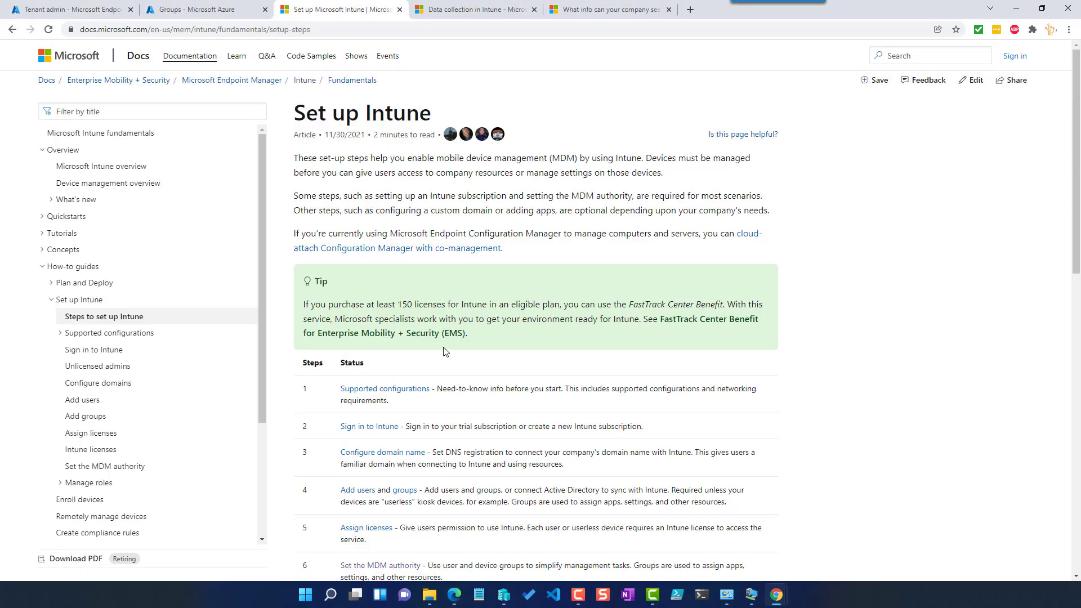
scroll(445, 352, "down", 3)
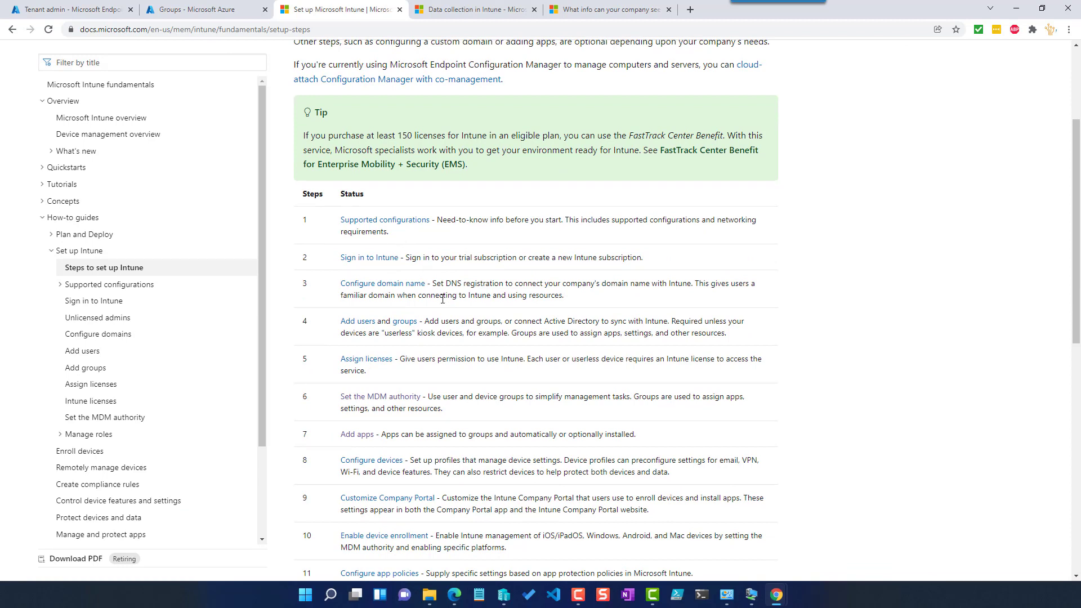
scroll(437, 294, "down", 2)
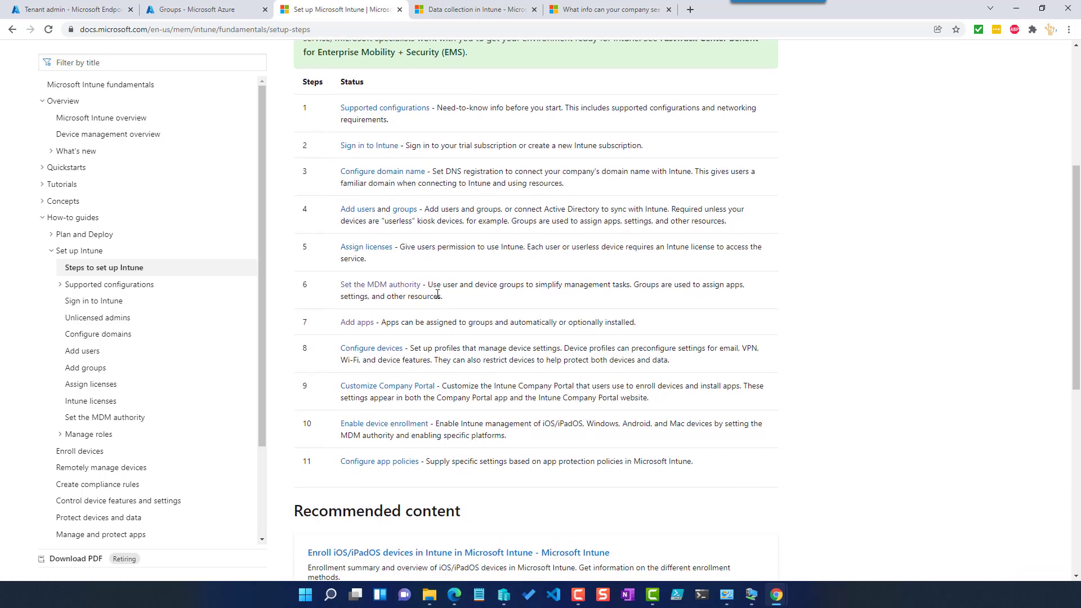
scroll(417, 270, "up", 1)
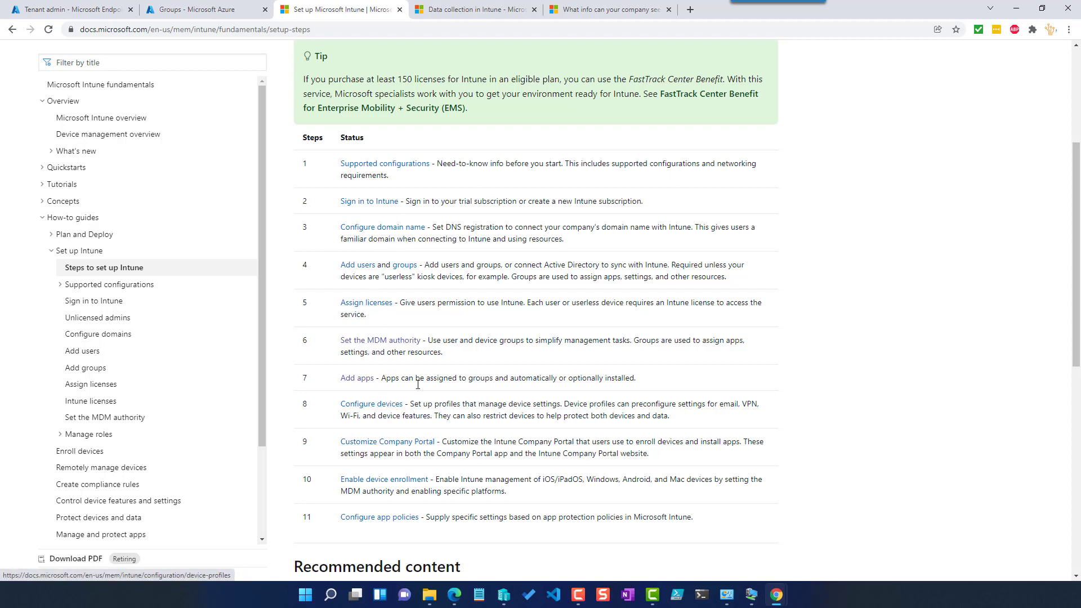
scroll(457, 399, "down", 1)
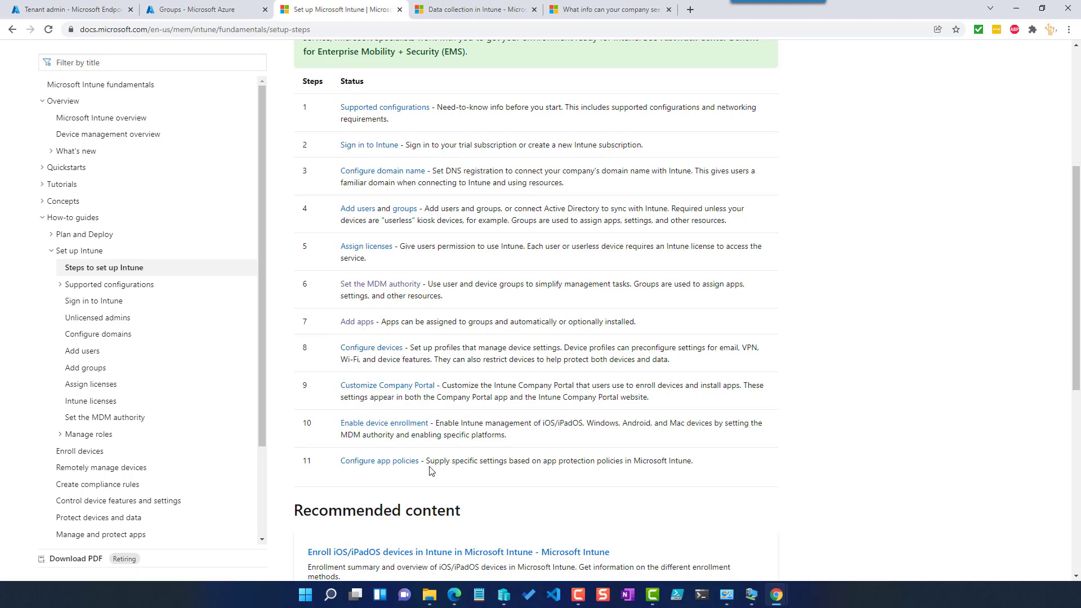
scroll(438, 433, "up", 1)
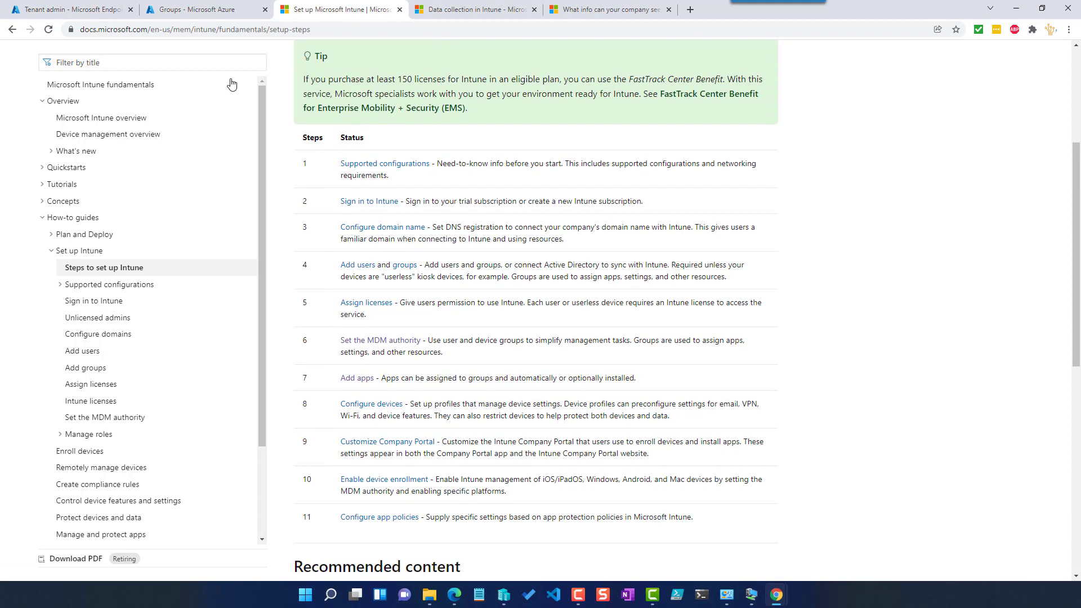
- In the Azure Active Directory groups, search for "intune" and view the members of the intune-license-users group
left_click(197, 11)
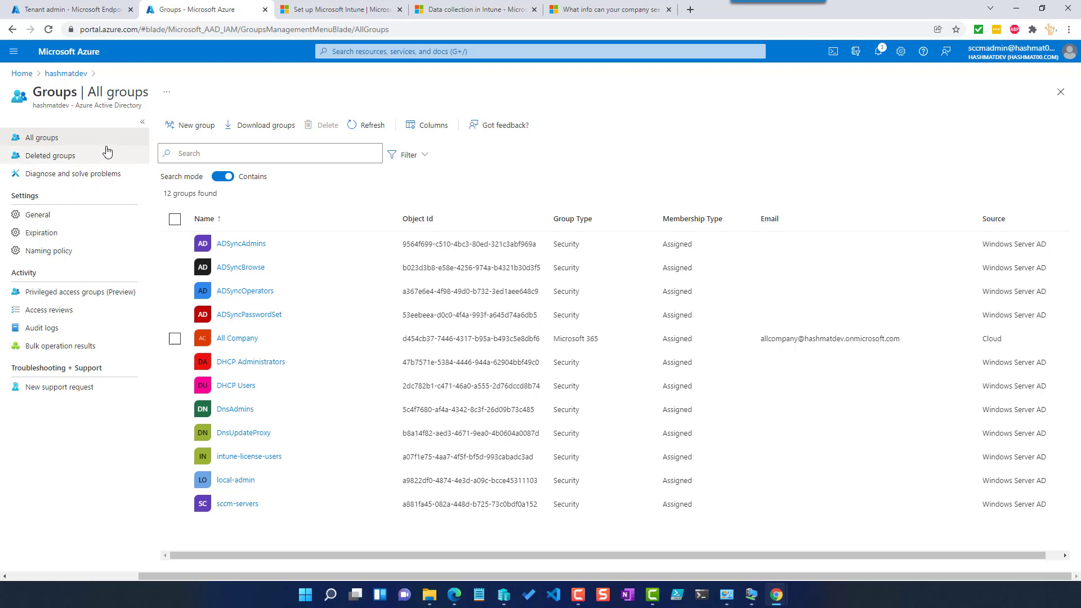
left_click(68, 73)
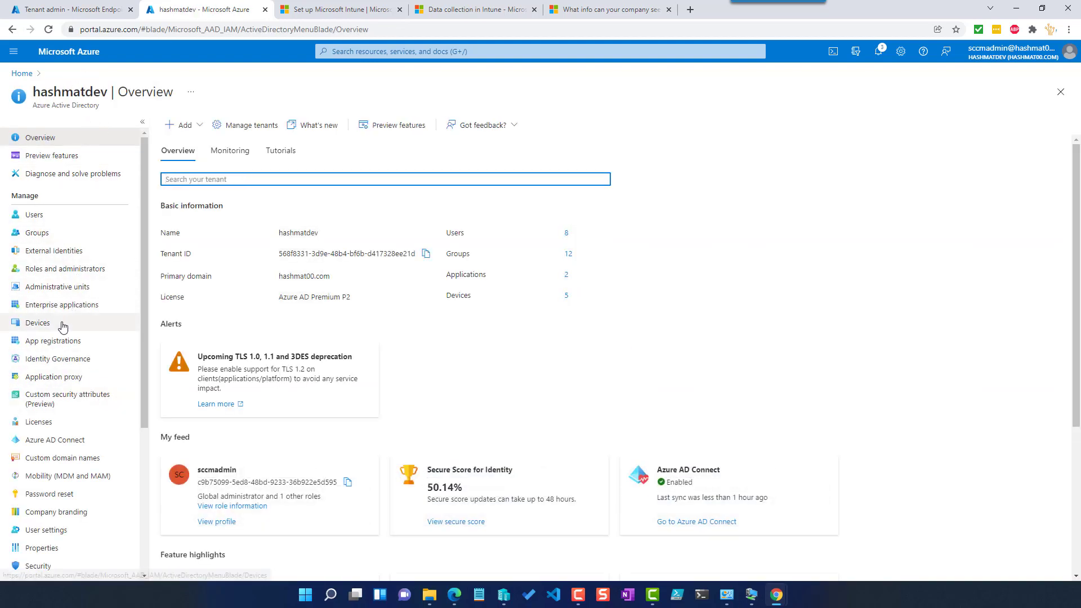
left_click(61, 234)
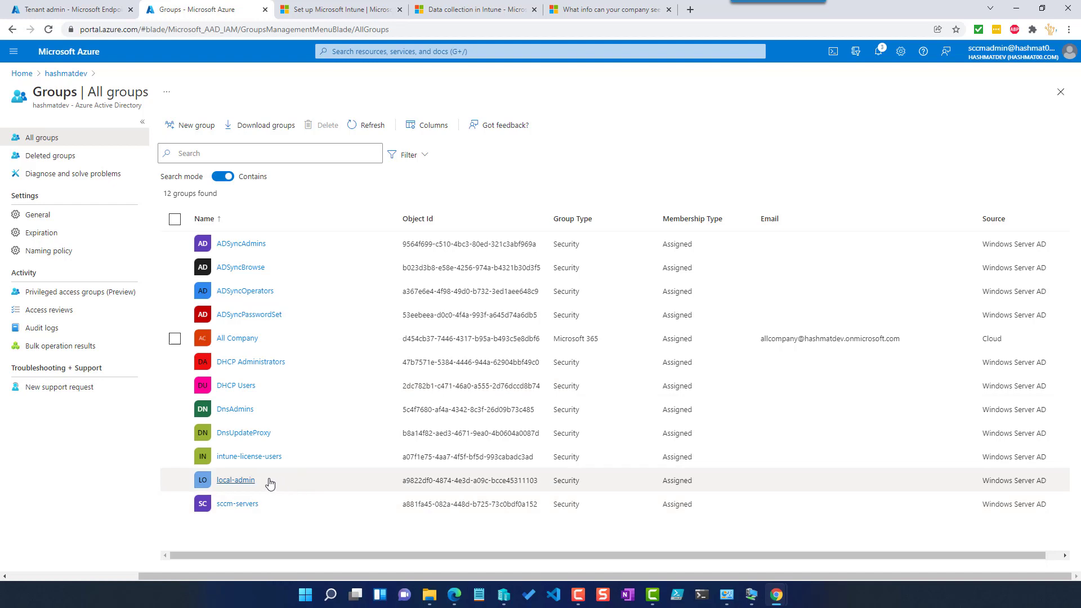
left_click(289, 150)
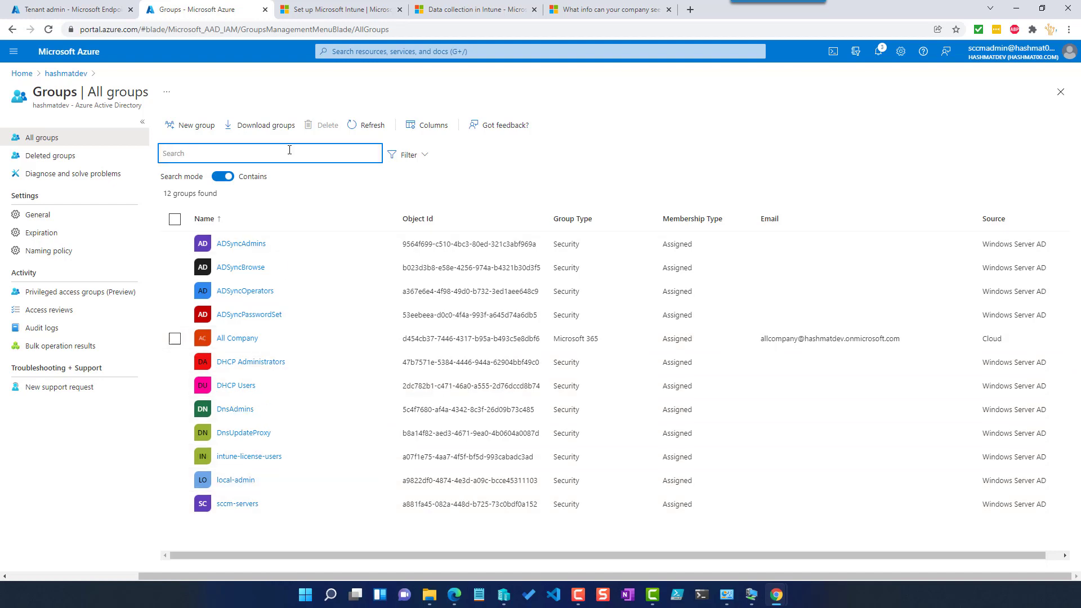
type("intune")
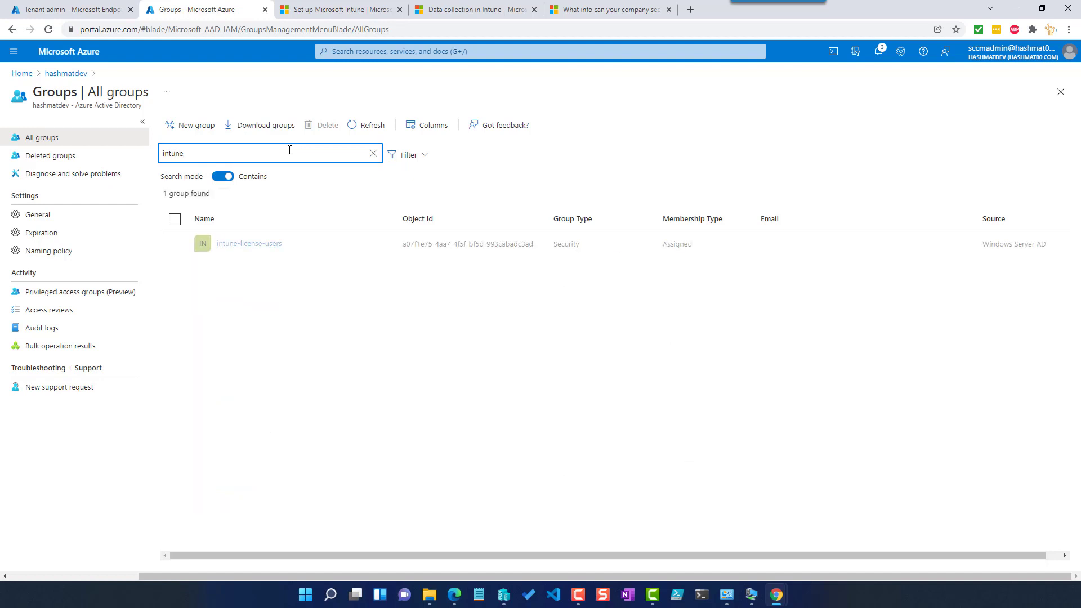
left_click(249, 244)
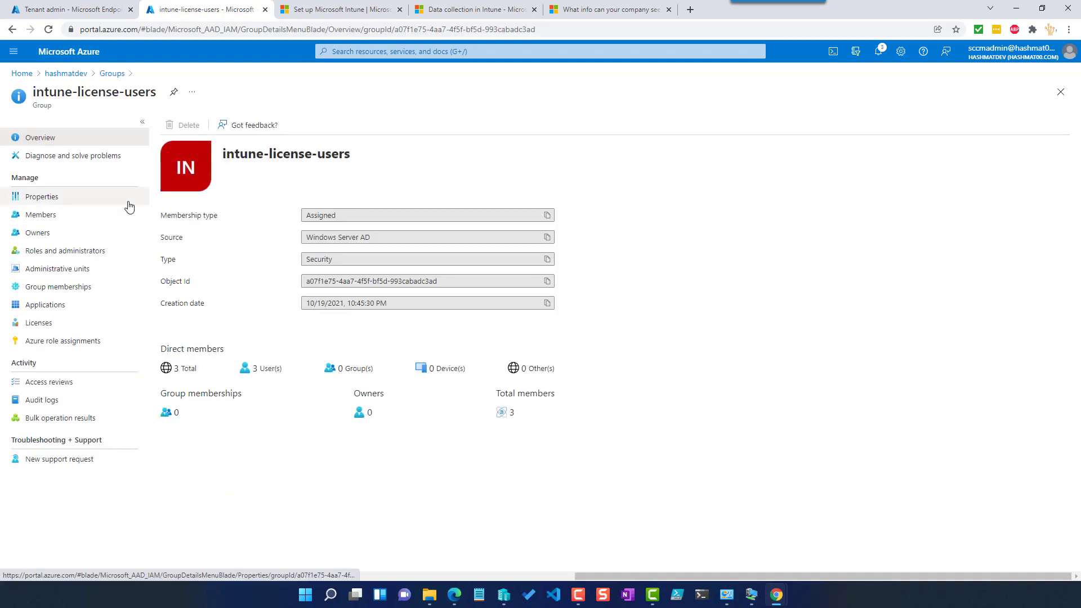
left_click(49, 221)
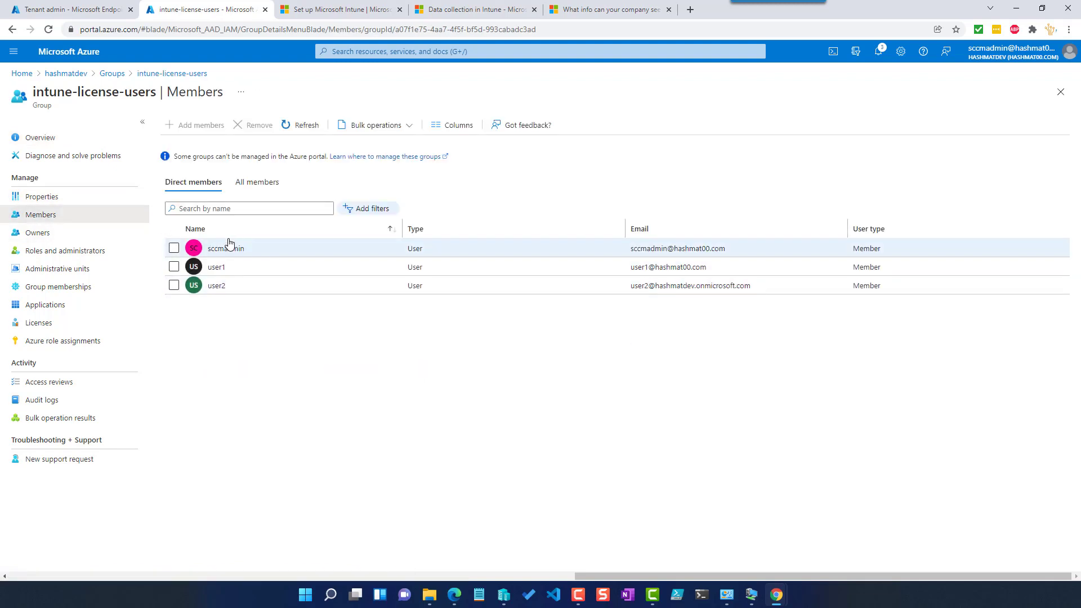
- Switch to the DC2 virtual machine and check the intune-license-users group's members in Active Directory Users and Computers, closing its properties and minimizing the machine window
mouse_move(751, 595)
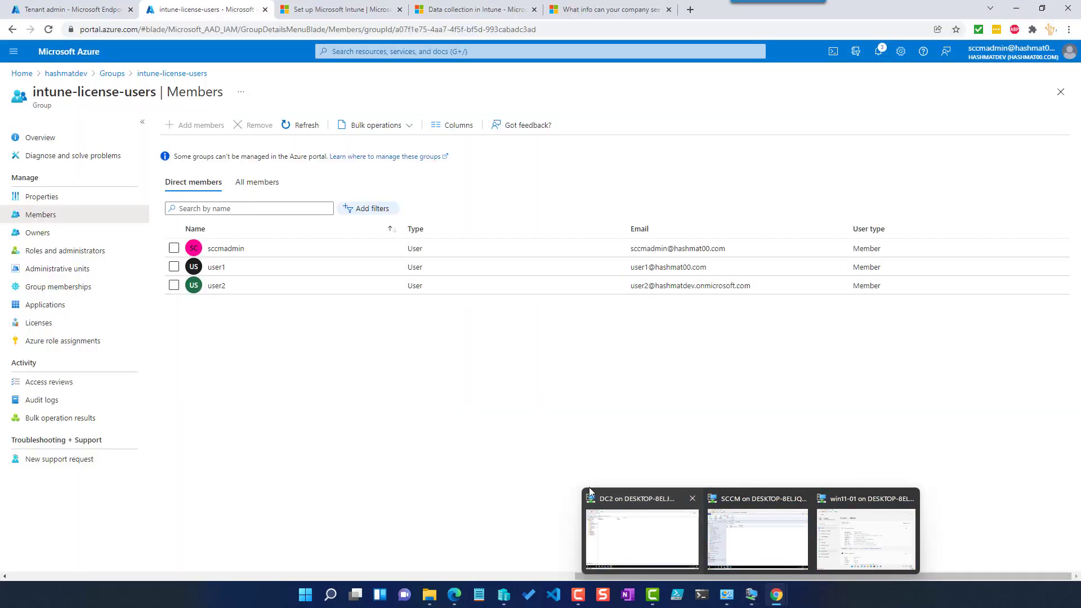
left_click(591, 493)
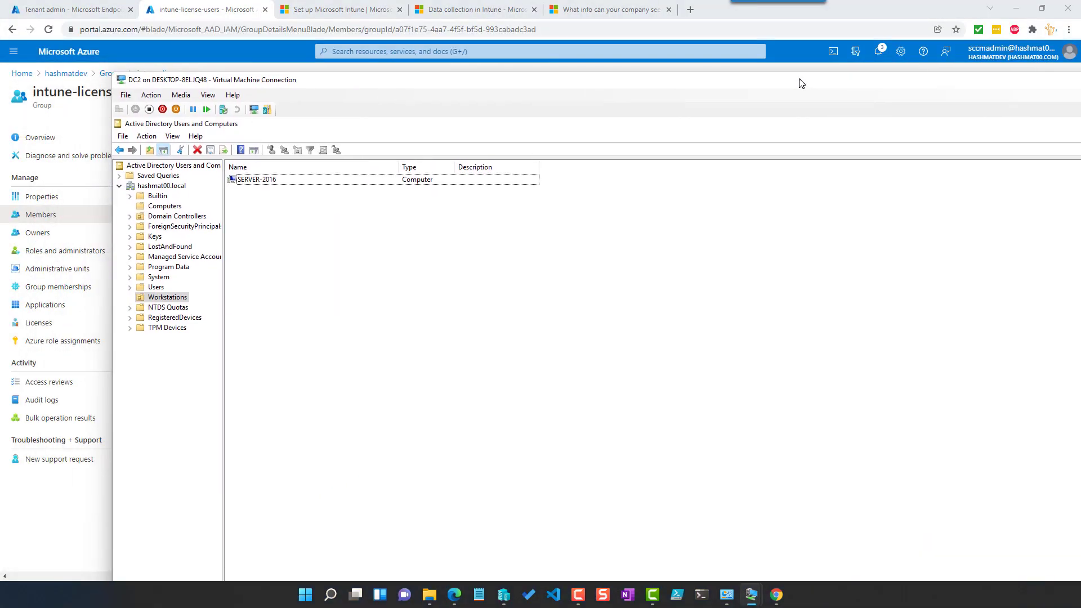
left_click(158, 287)
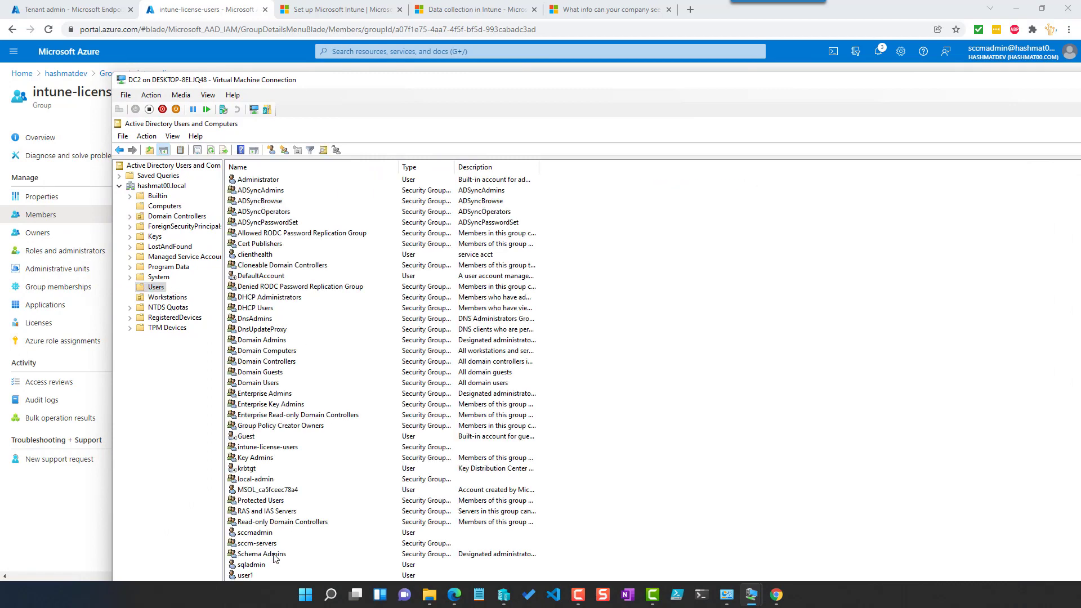
double_click(273, 448)
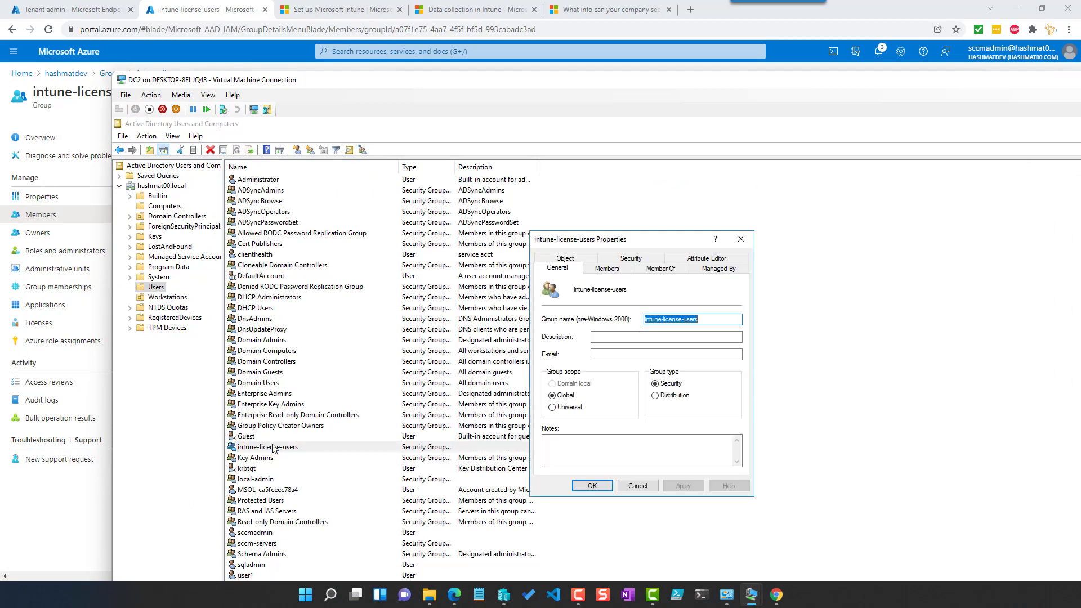
left_click(609, 268)
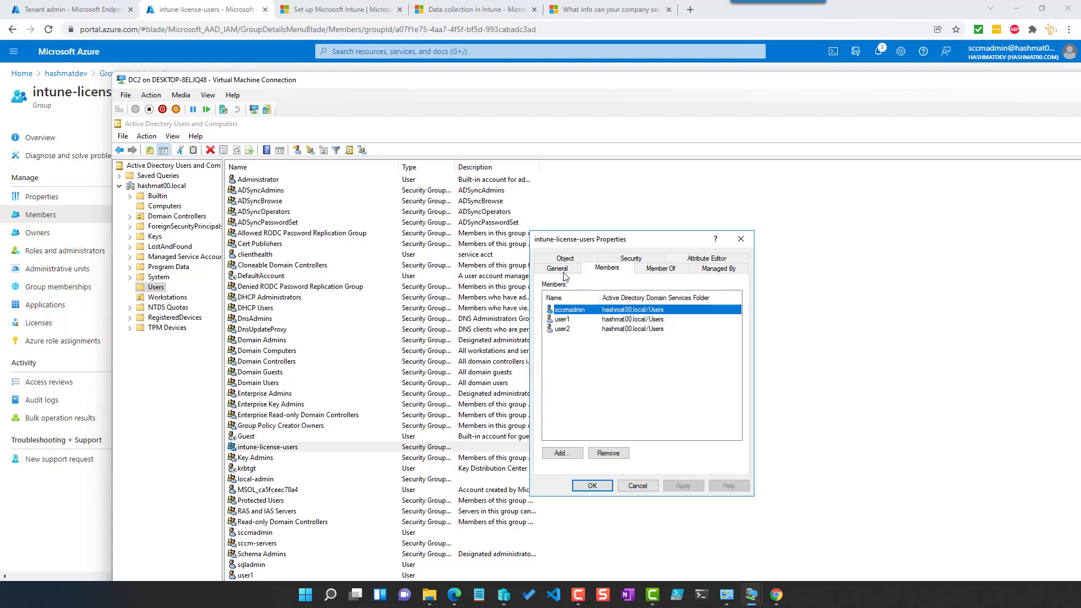
left_click(741, 239)
left_click_drag(1017, 83, 855, 108)
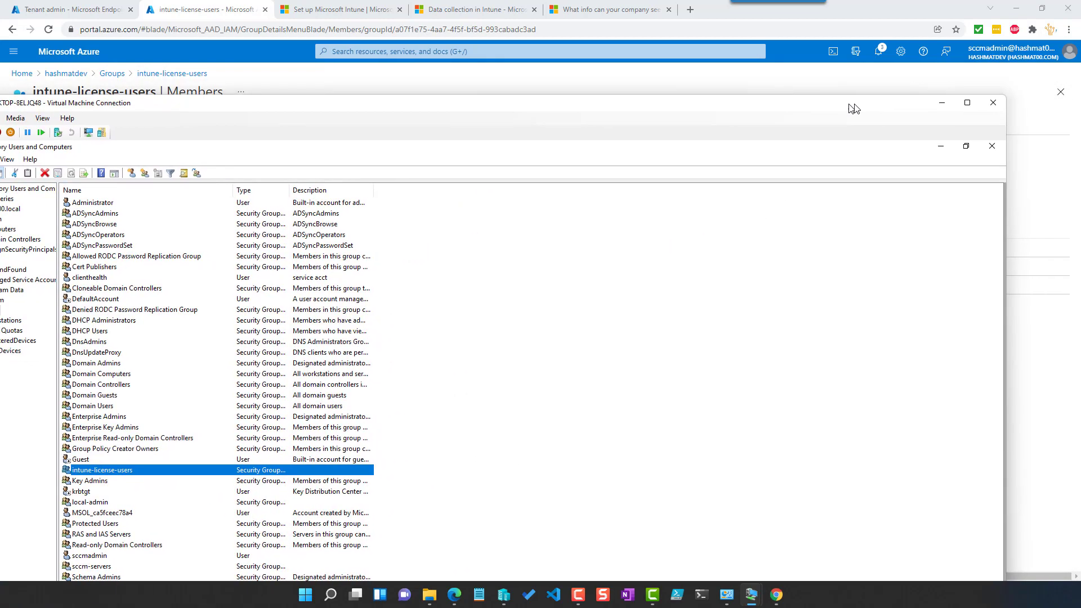
left_click(941, 103)
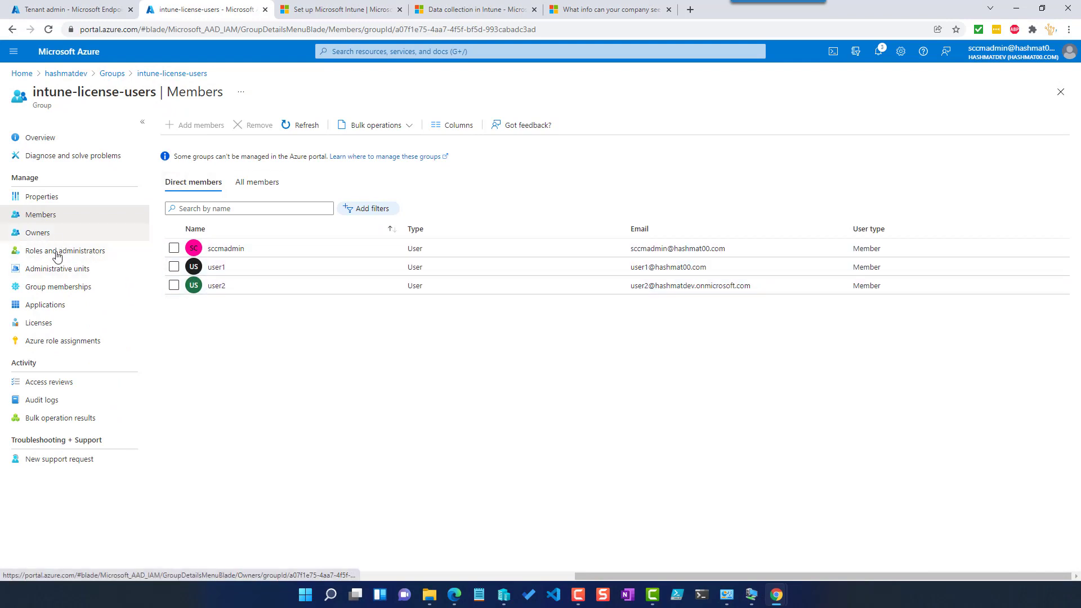
- Review the product licenses assigned to the intune-license-users group in Azure
left_click(57, 324)
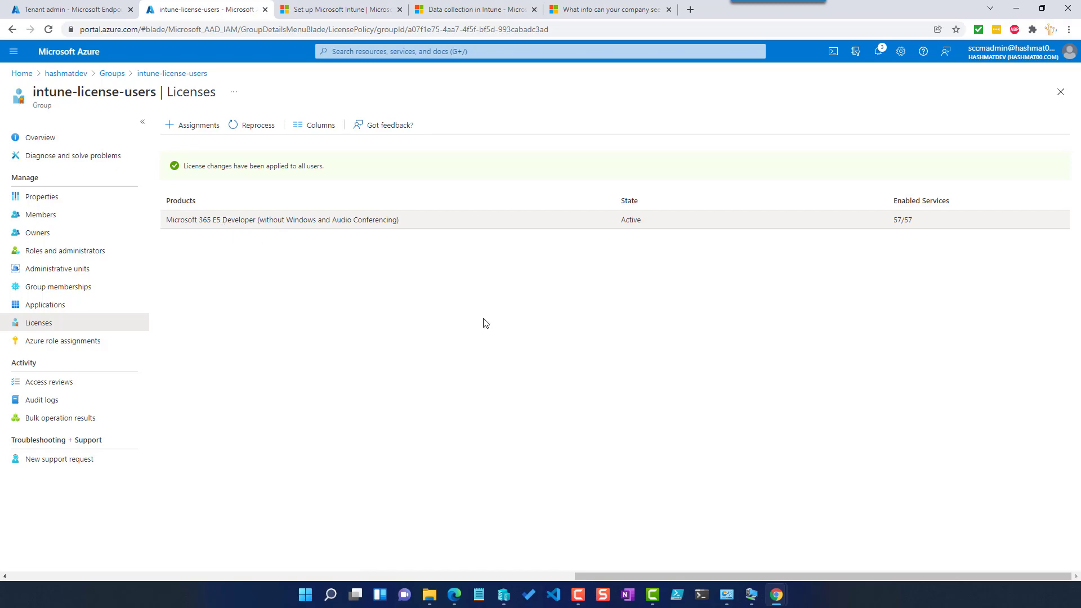
mouse_move(752, 596)
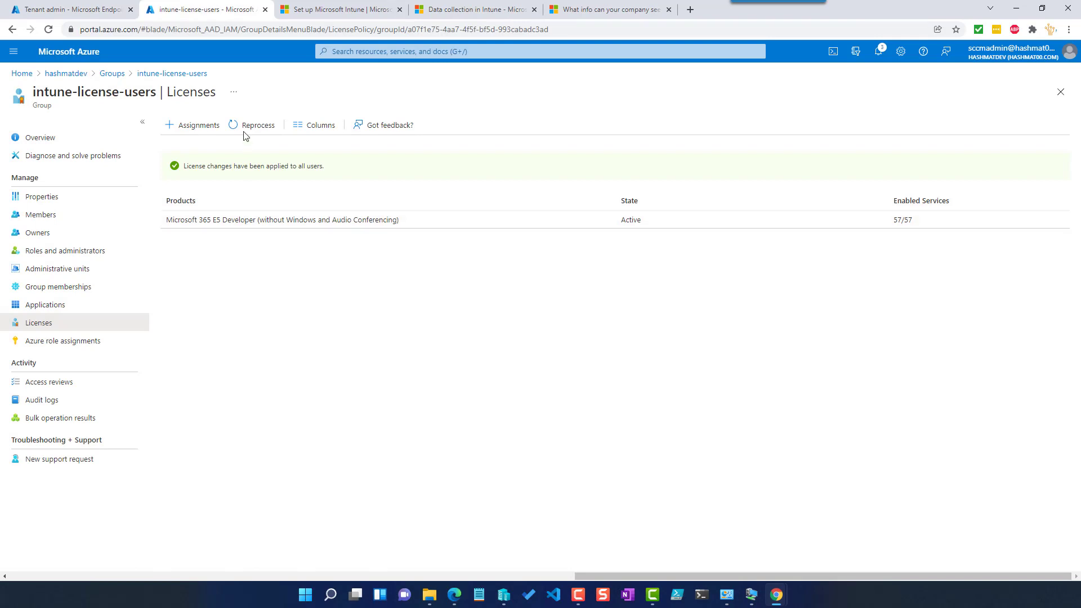
- Review the tenant's Microsoft Intune mobility configuration, switching the MDM user scope to Some and back to All, and return to the application list
left_click(76, 75)
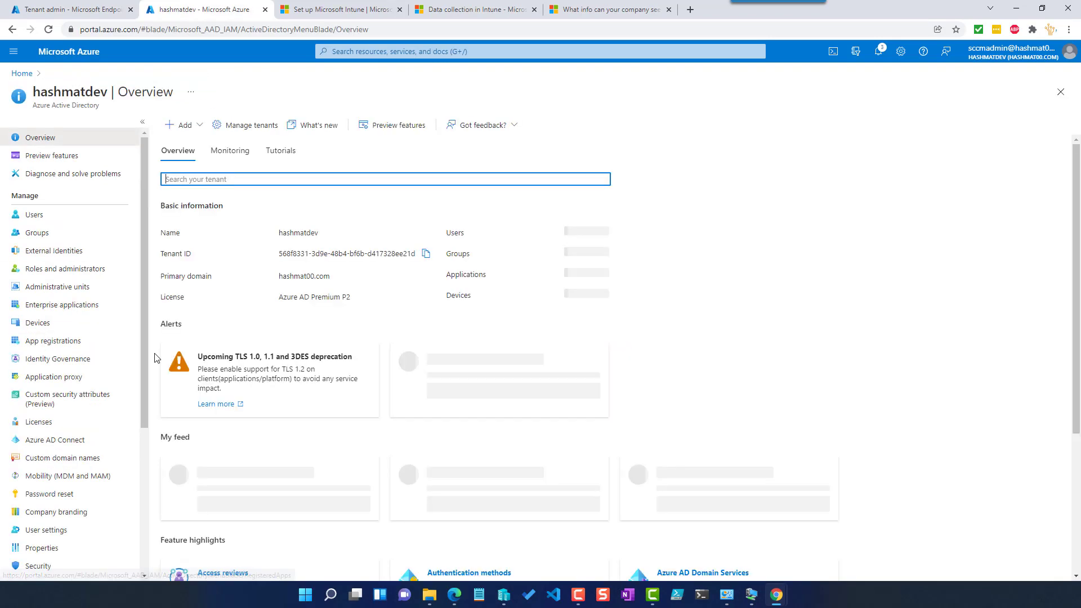
scroll(127, 358, "down", 1)
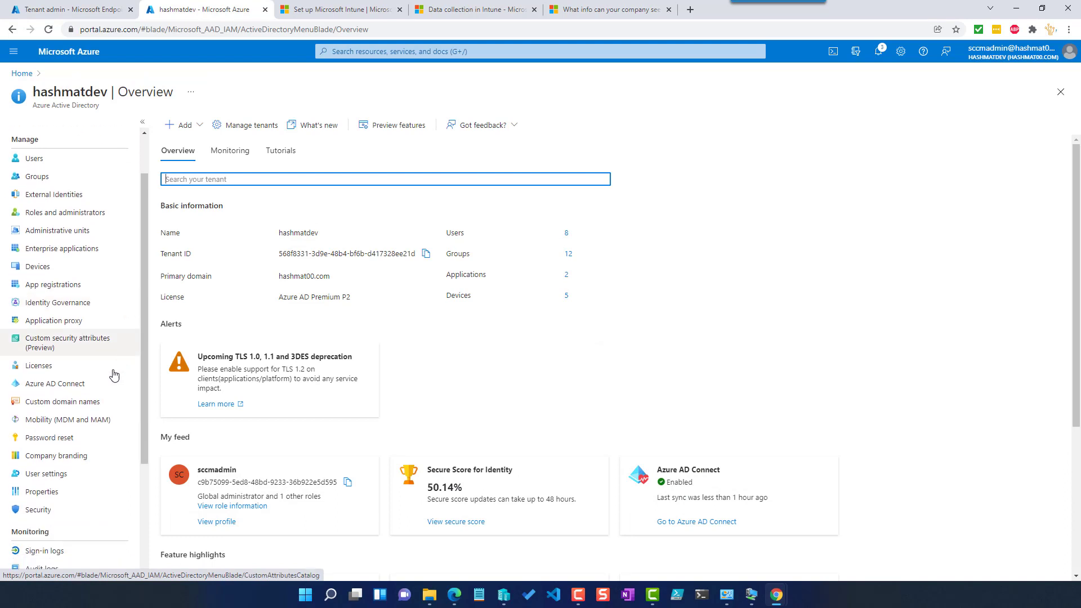
left_click(66, 421)
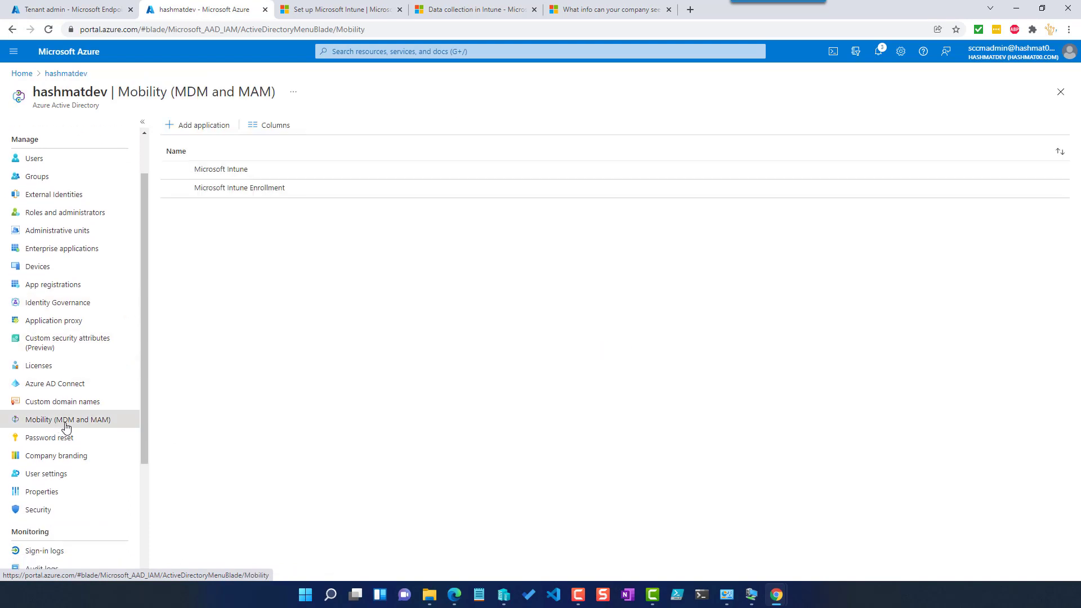
left_click(232, 175)
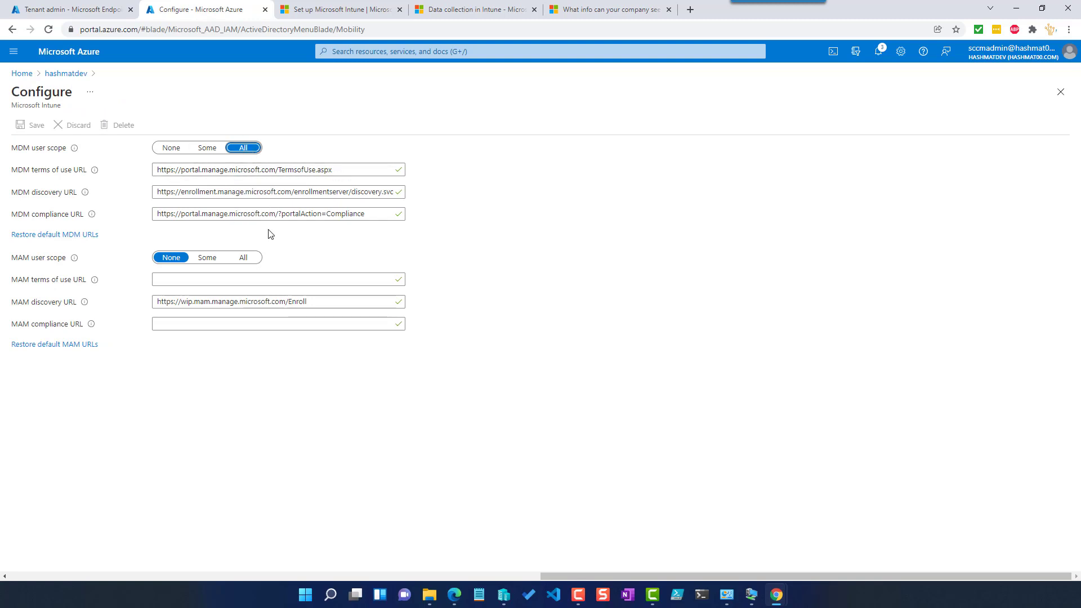
left_click(208, 148)
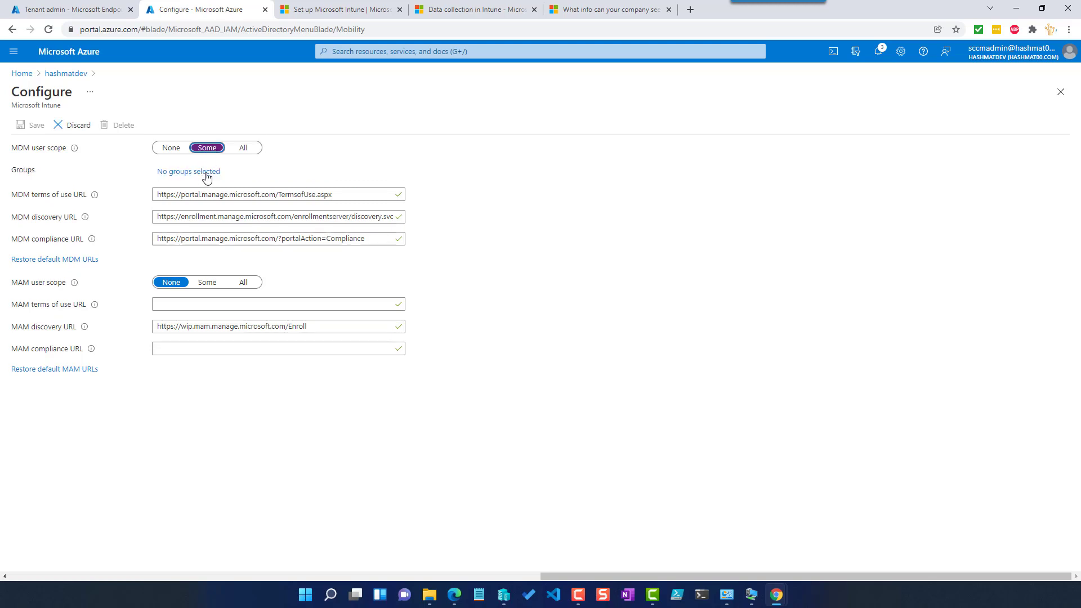
left_click(242, 151)
left_click(81, 75)
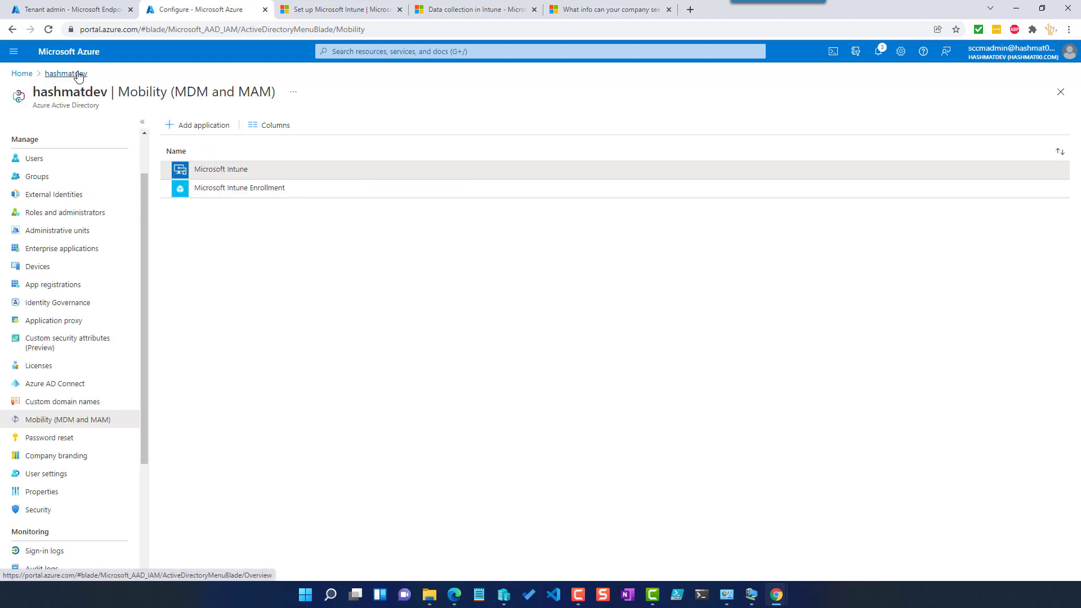
- Check the MDM user scope of the Microsoft Intune Enrollment application and return to the mobility application list
left_click(262, 193)
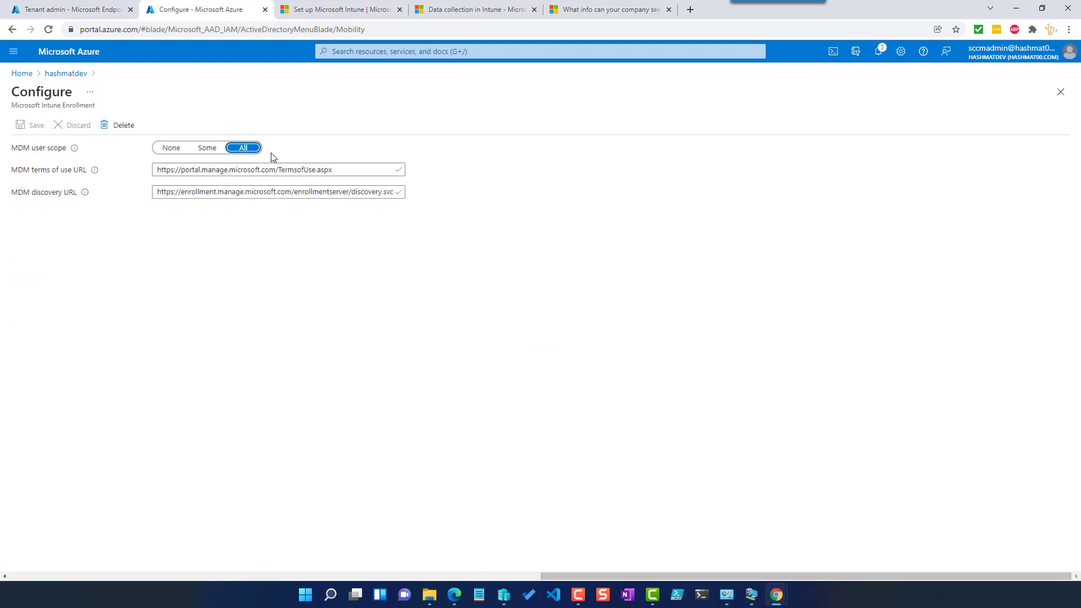
left_click(78, 73)
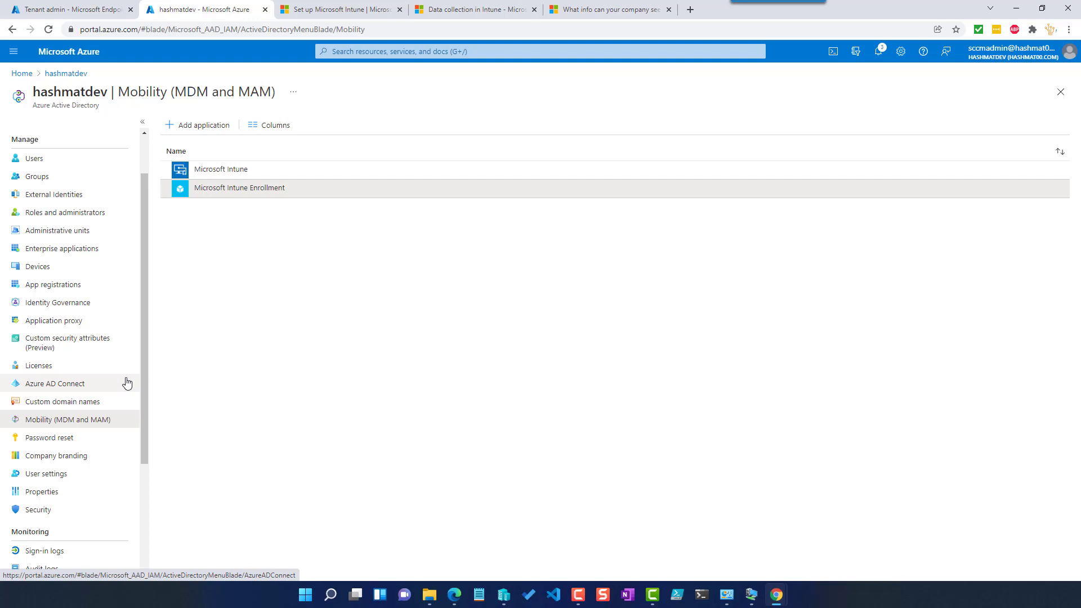
- Open the Default locale of the tenant's company branding and review its sign-in page images, username hint and text
scroll(103, 394, "down", 2)
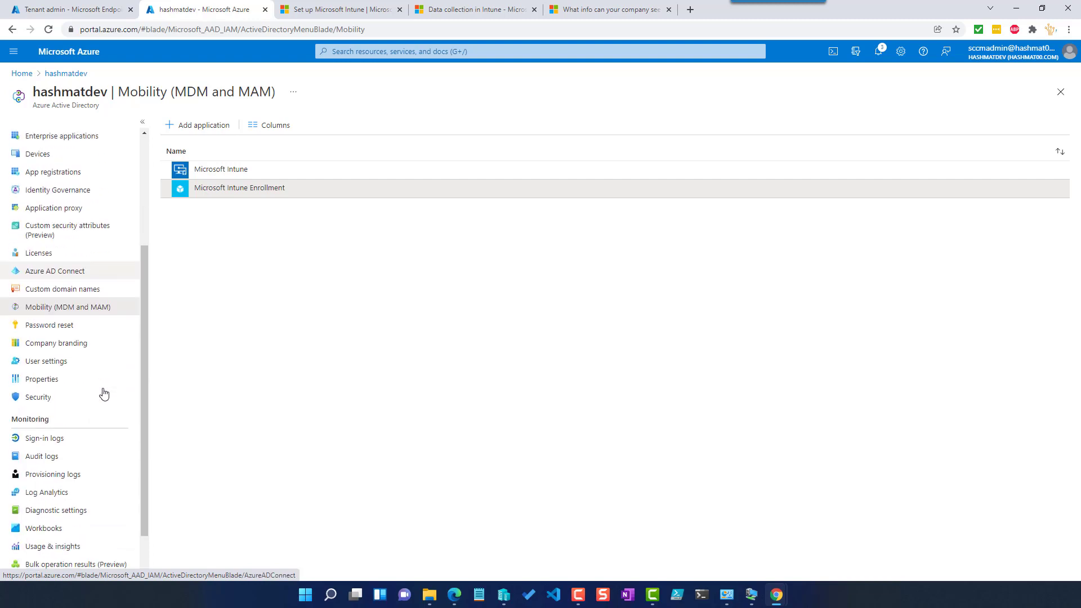
left_click(75, 349)
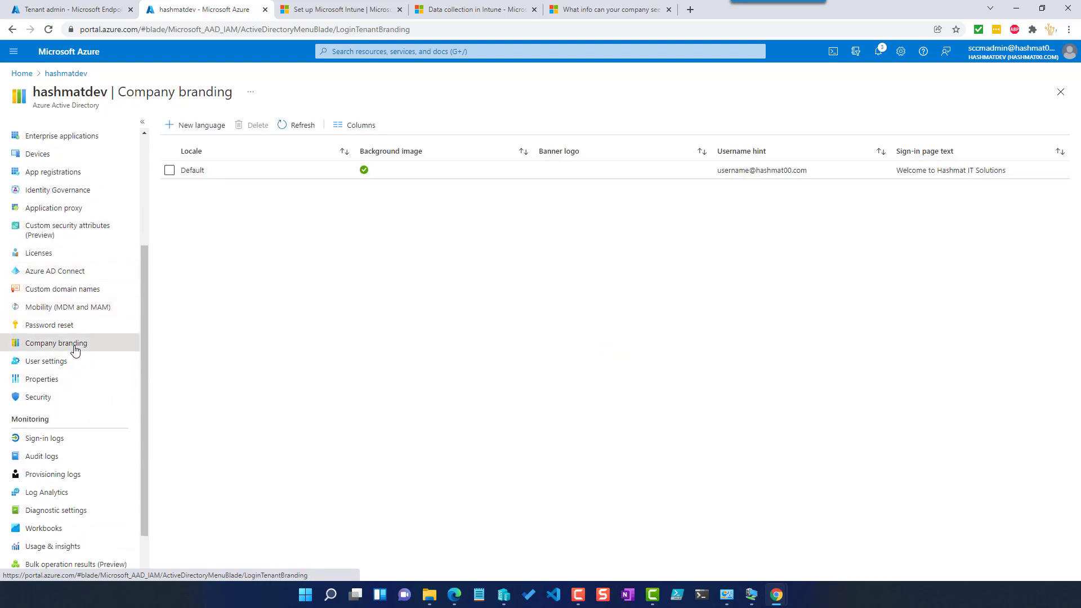
left_click(197, 171)
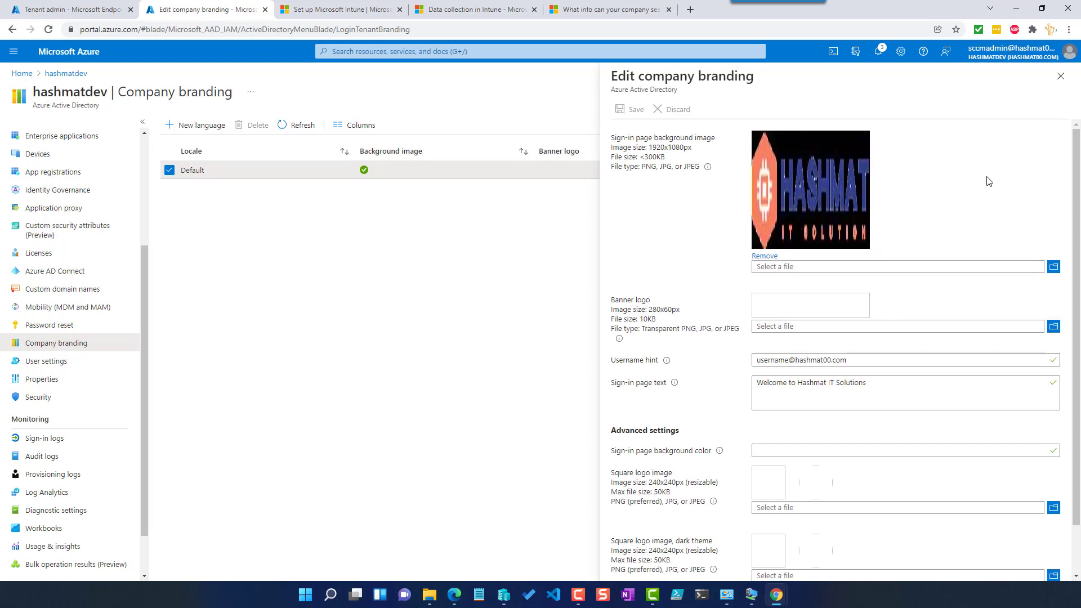
scroll(1076, 160, "down", 1)
scroll(1004, 159, "up", 1)
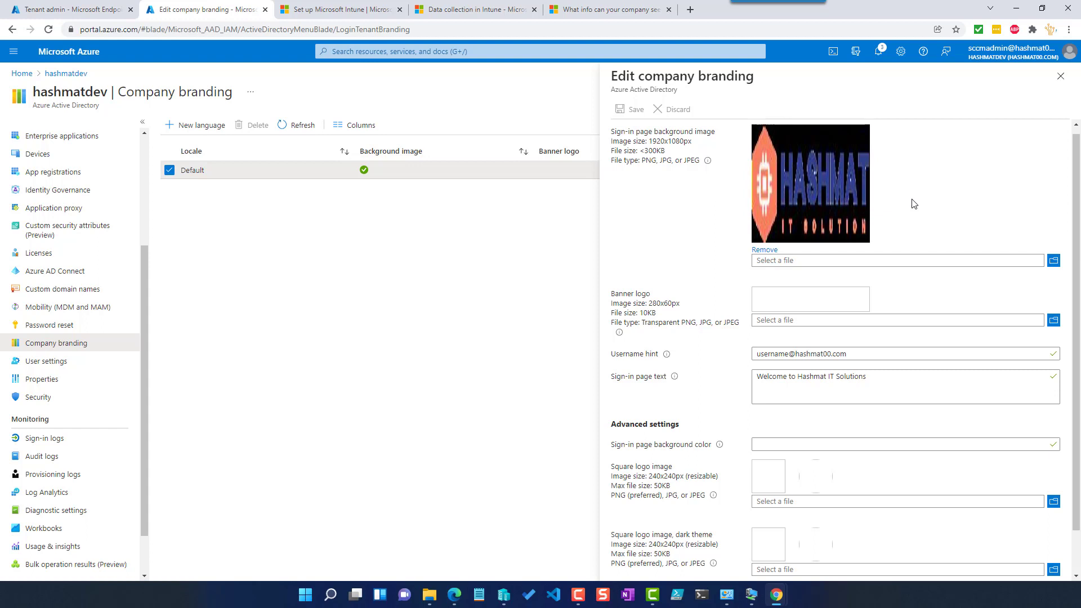
- Review the Default locale's sign-in images and advanced branding settings, then close the company branding editor
scroll(823, 223, "up", 1)
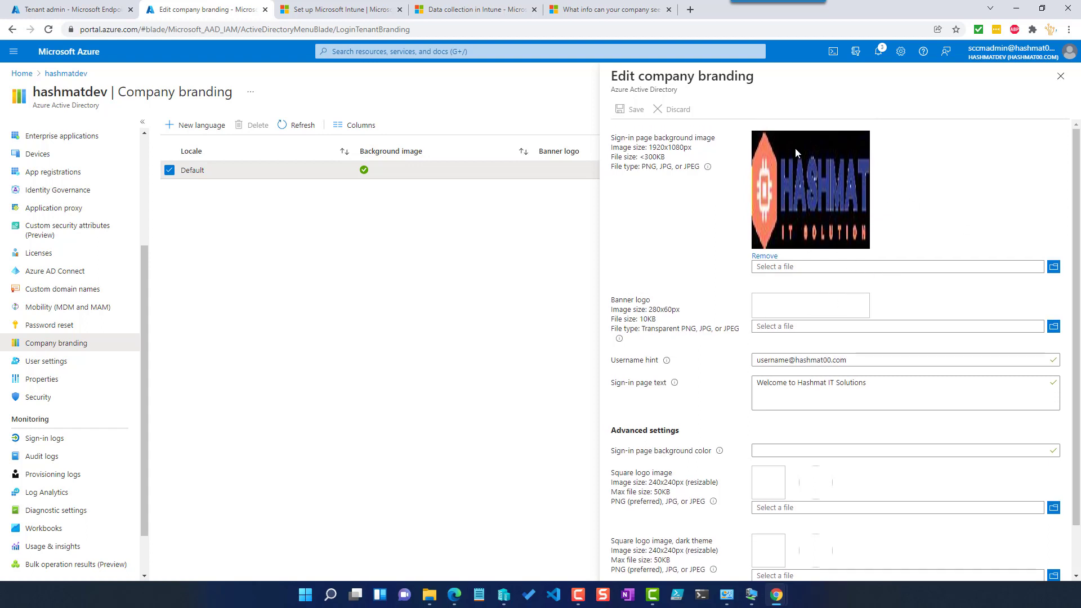
scroll(816, 315, "down", 1)
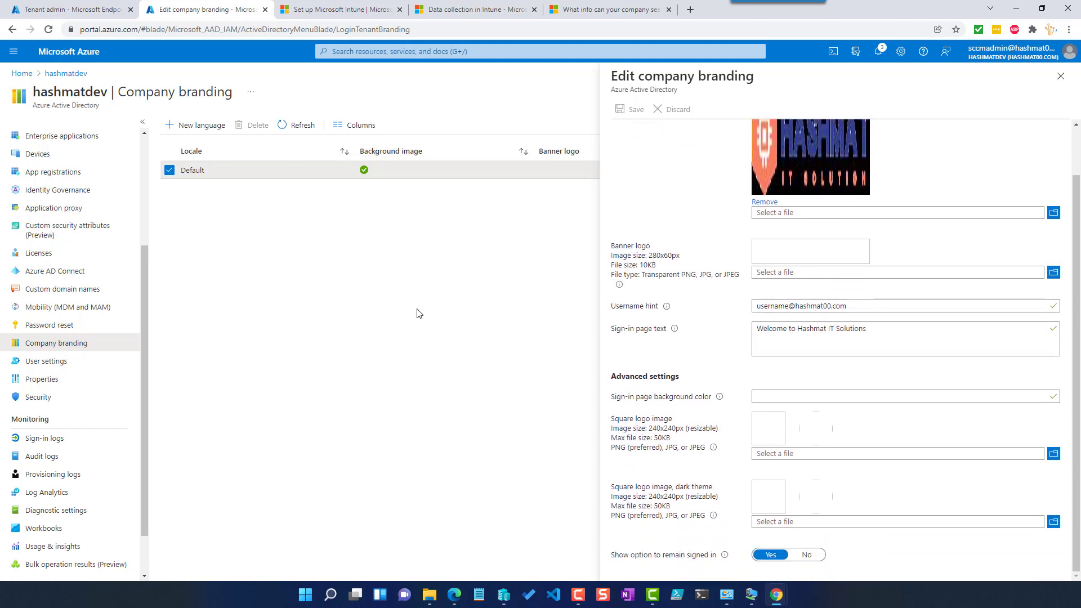
left_click(1060, 76)
scroll(64, 353, "up", 3)
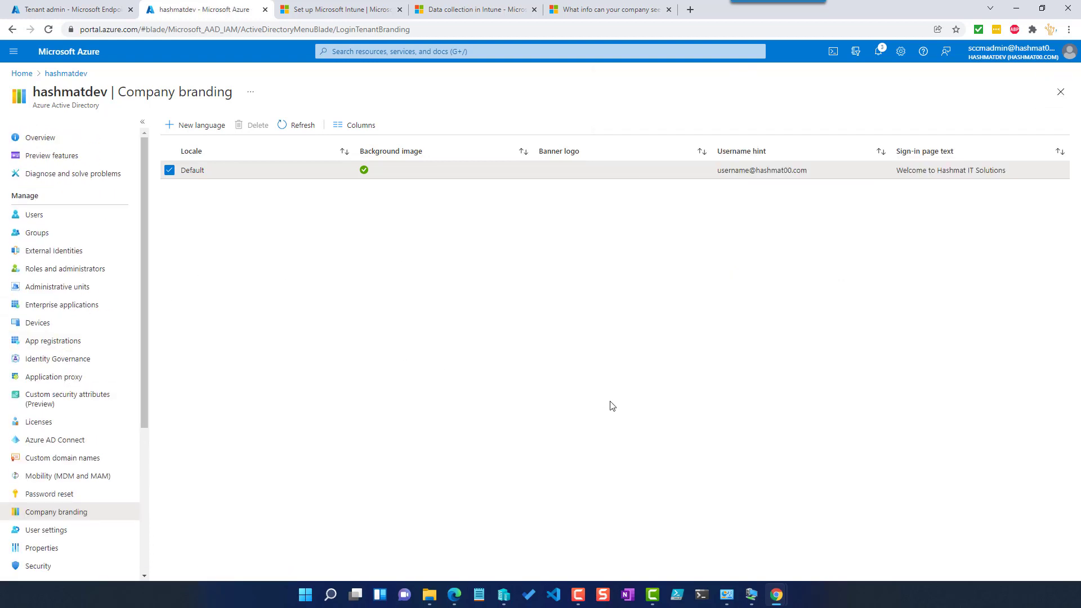
- Switch to the DC2 virtual machine, open the Azure AD Connect wizard's additional tasks for review, and return to the Azure portal
mouse_move(753, 598)
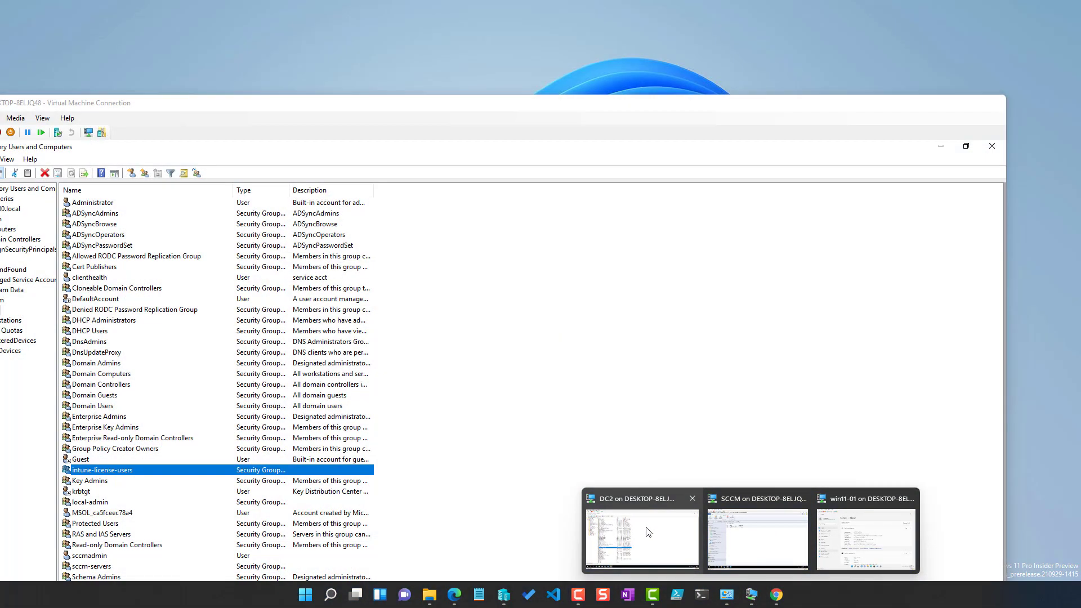
left_click(649, 532)
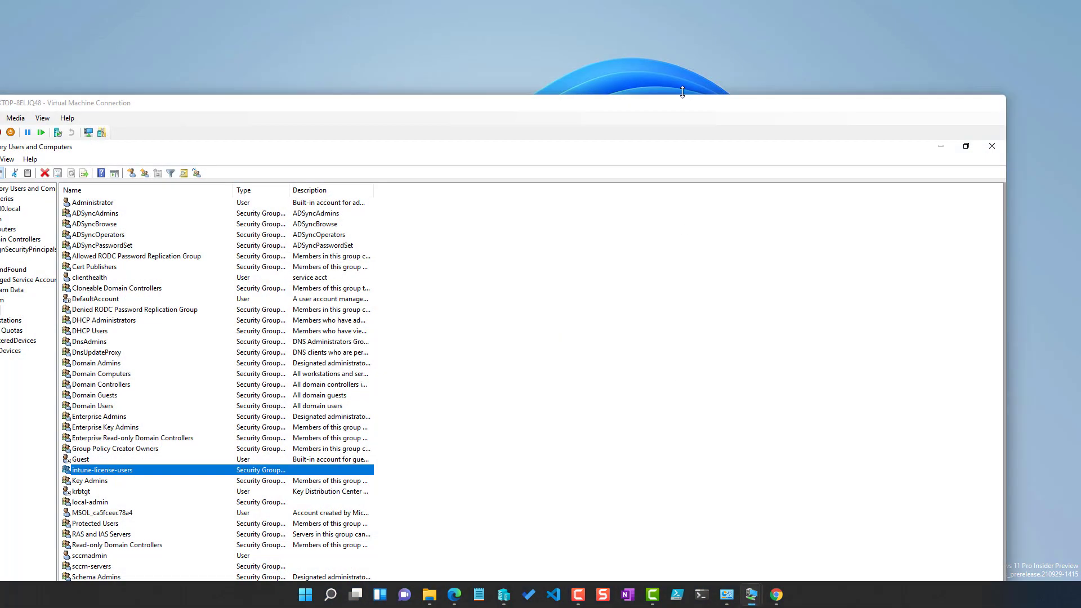
left_click_drag(601, 109, 673, 26)
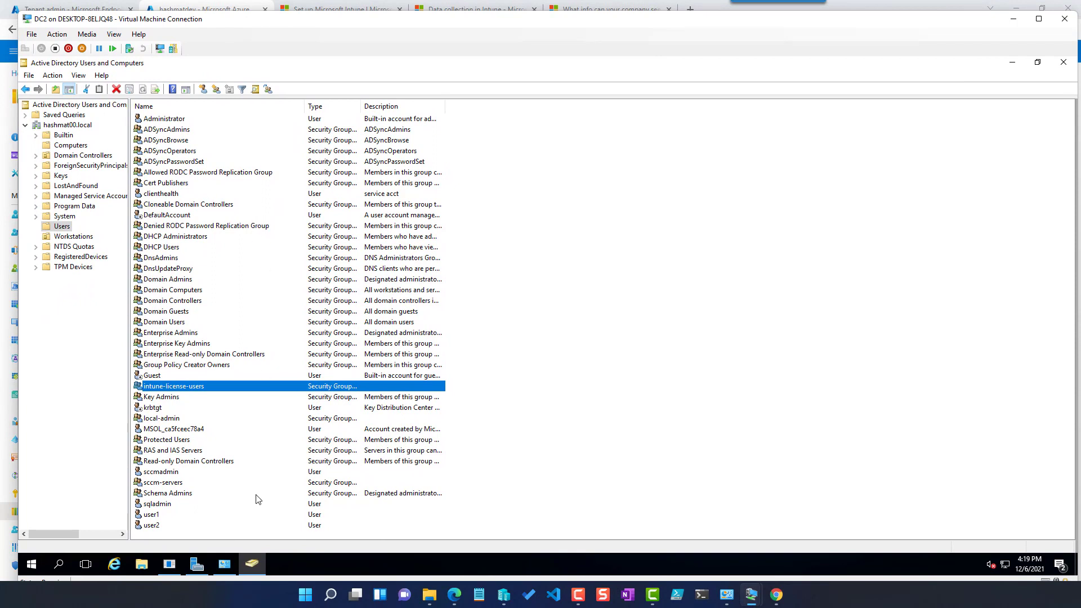
left_click(32, 564)
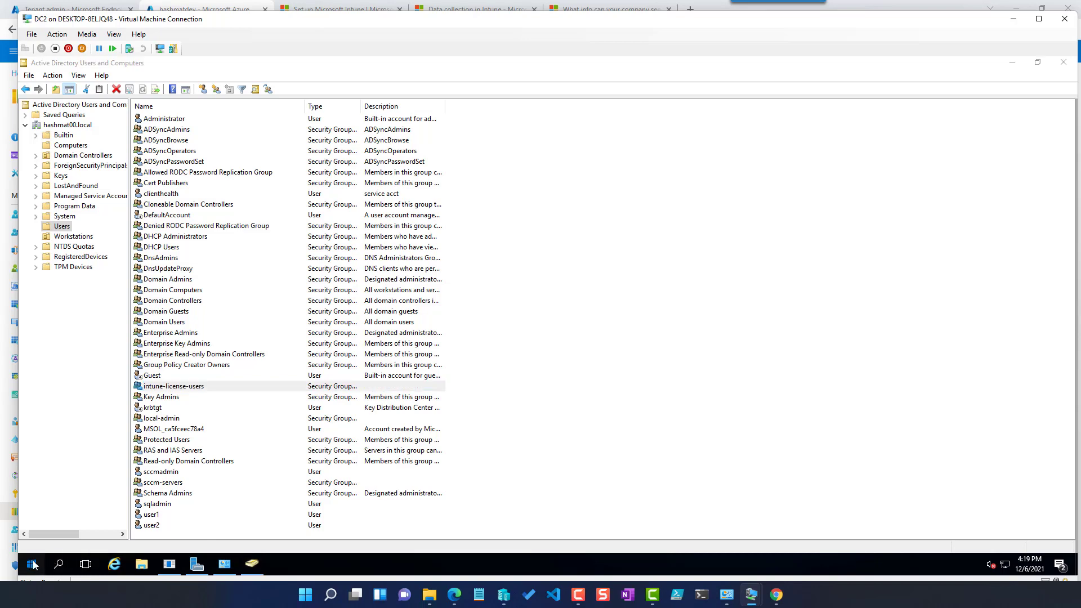
left_click(126, 228)
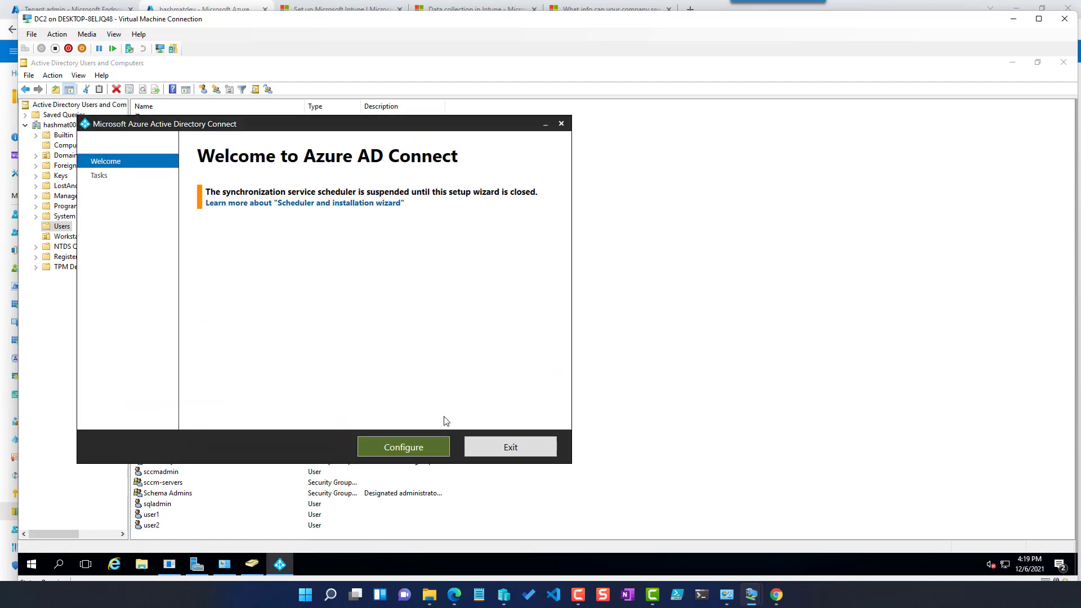
left_click(410, 448)
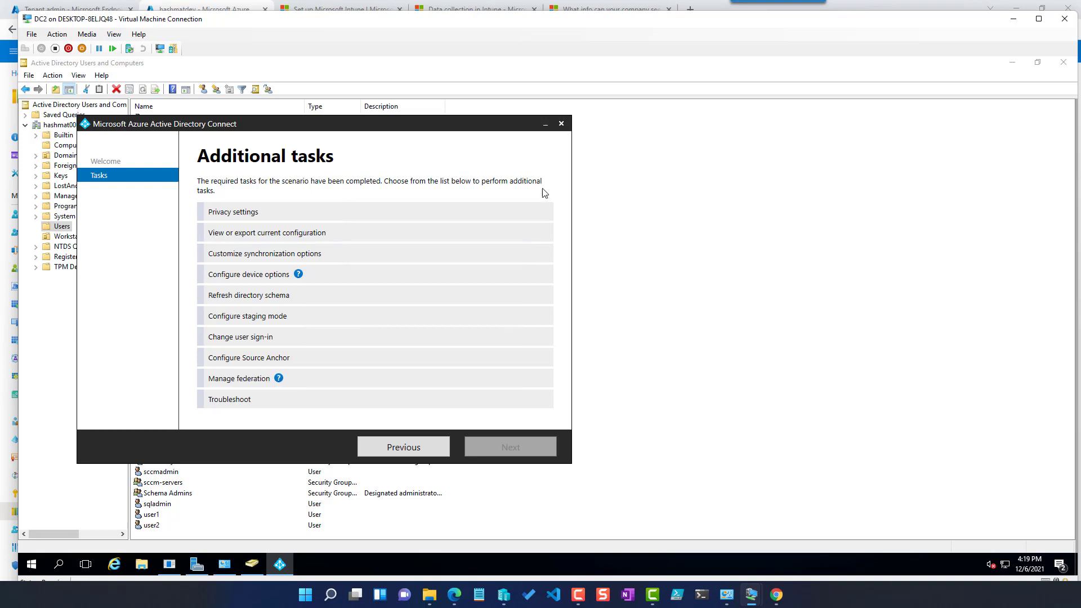
left_click(1014, 19)
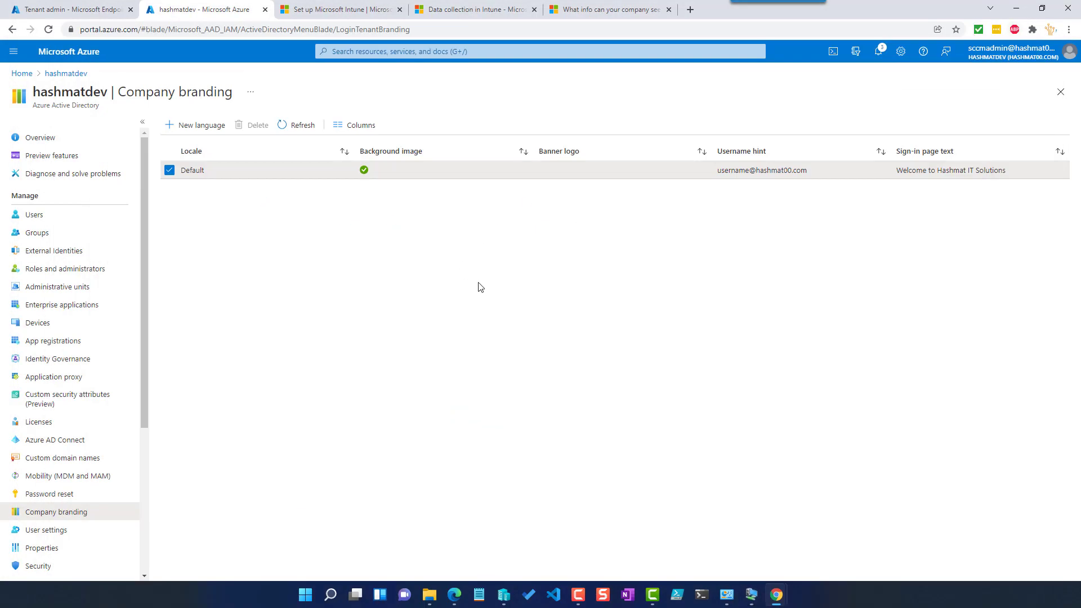
- Review the tenant's user list, and open the list of all its devices in Azure Active Directory
left_click(50, 215)
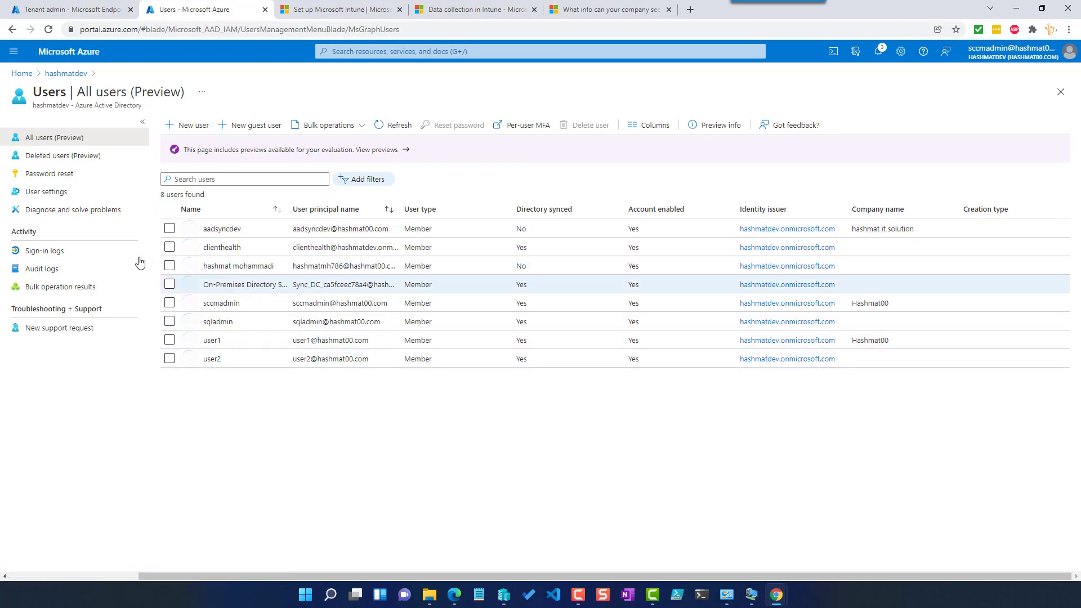
left_click(85, 75)
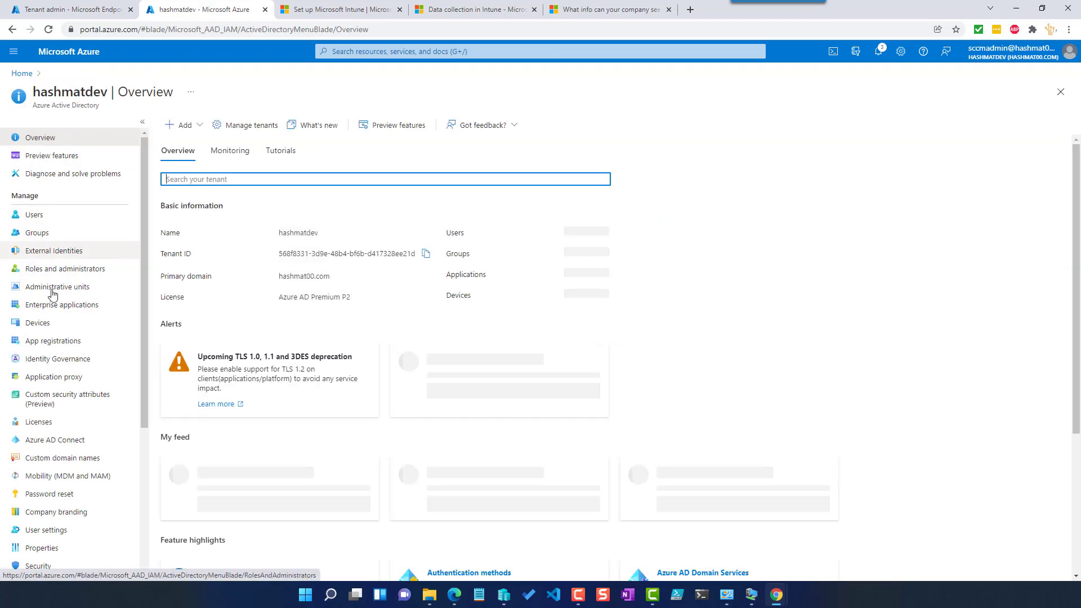
left_click(37, 322)
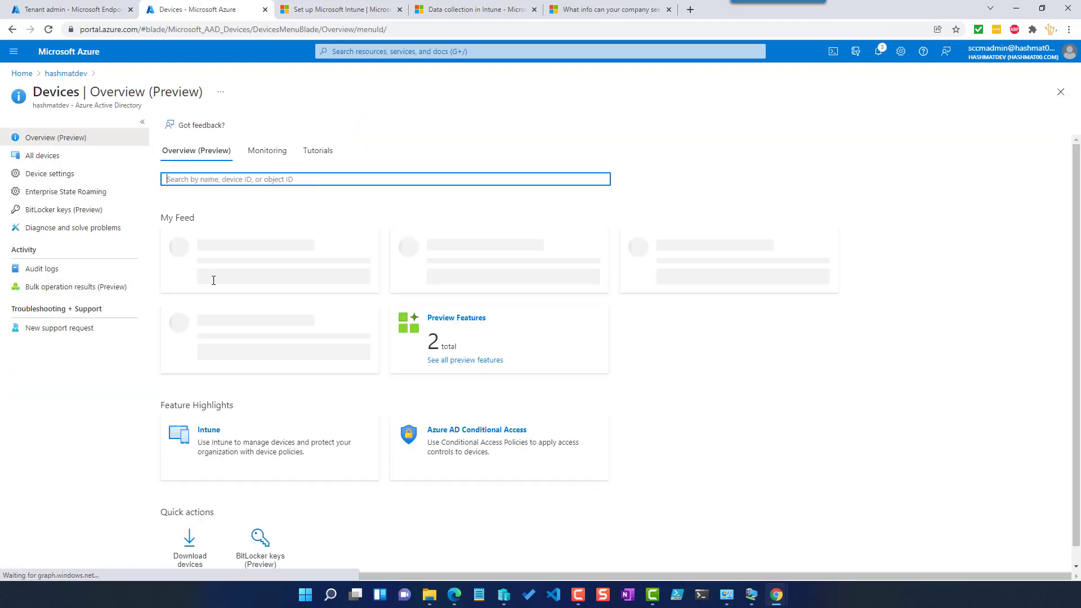
left_click(59, 175)
left_click(53, 157)
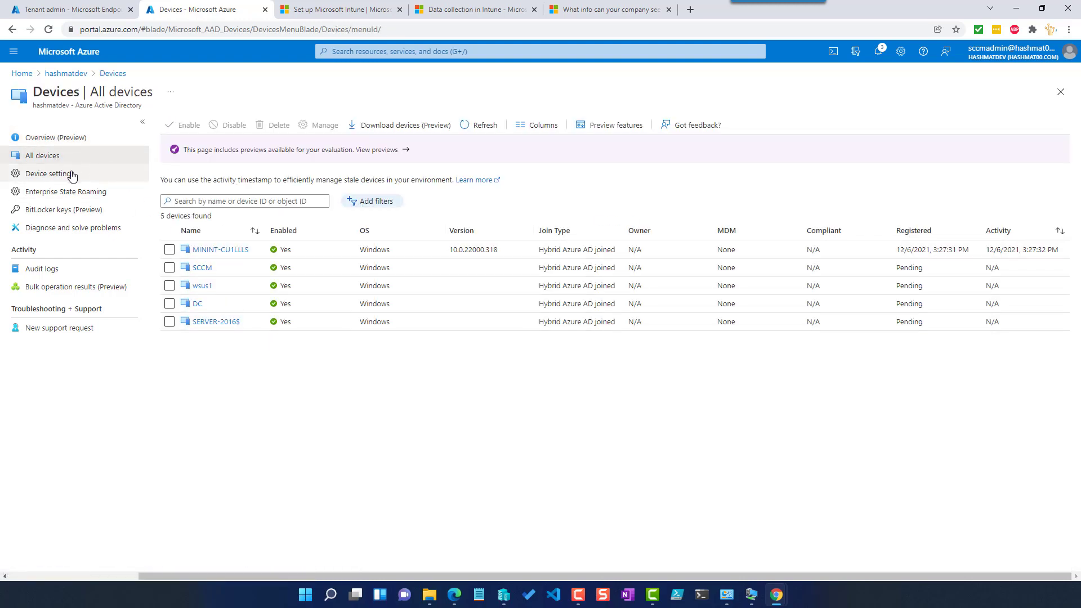
- Examine the Azure AD device settings, including the options for maximum devices per user, and return to the tenant overview
left_click(72, 176)
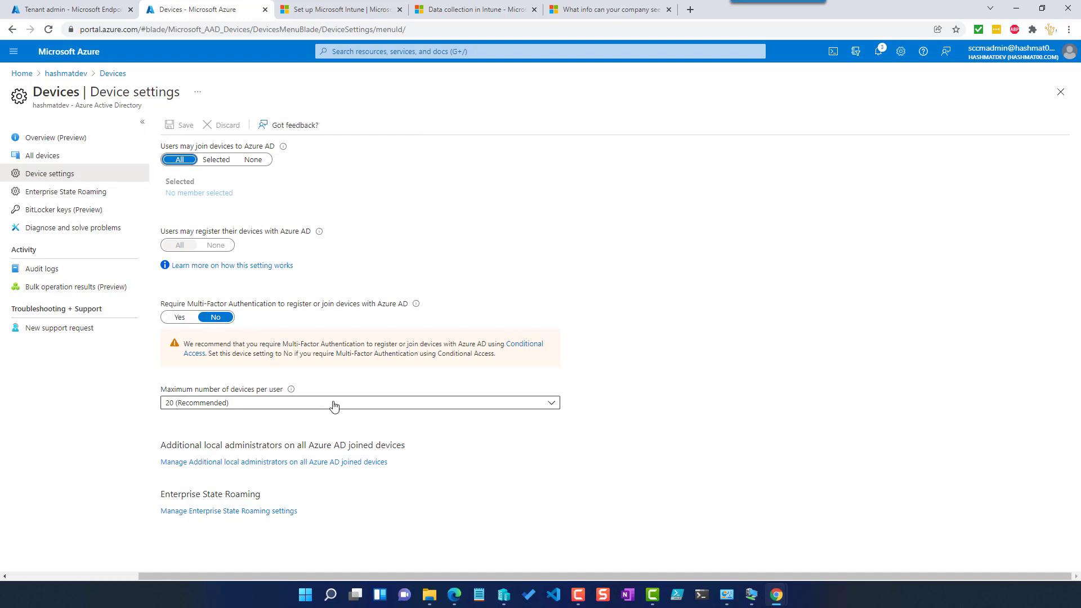
left_click(281, 405)
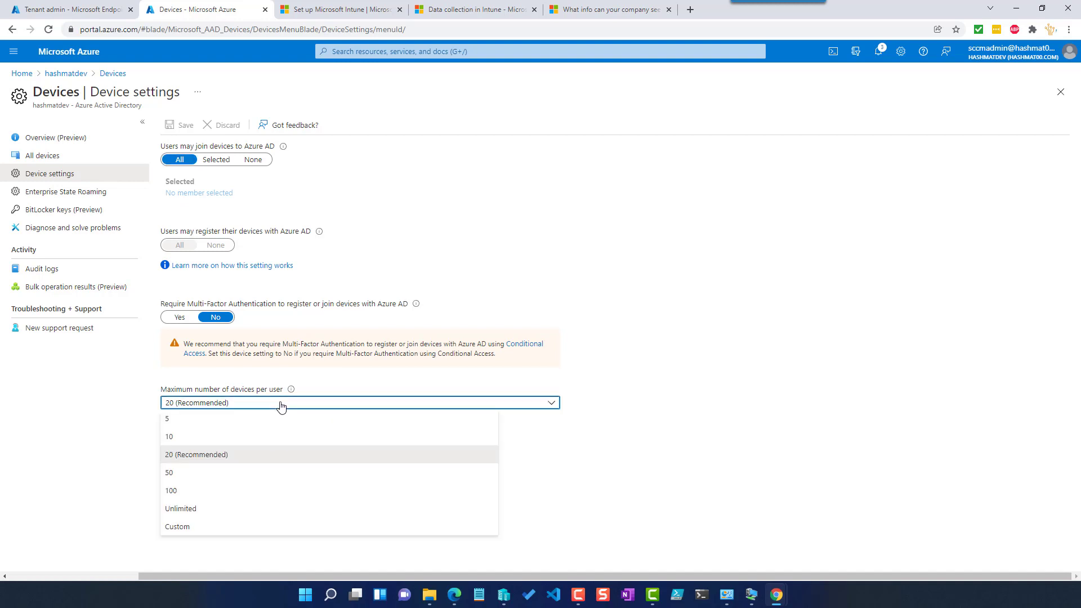
left_click(683, 407)
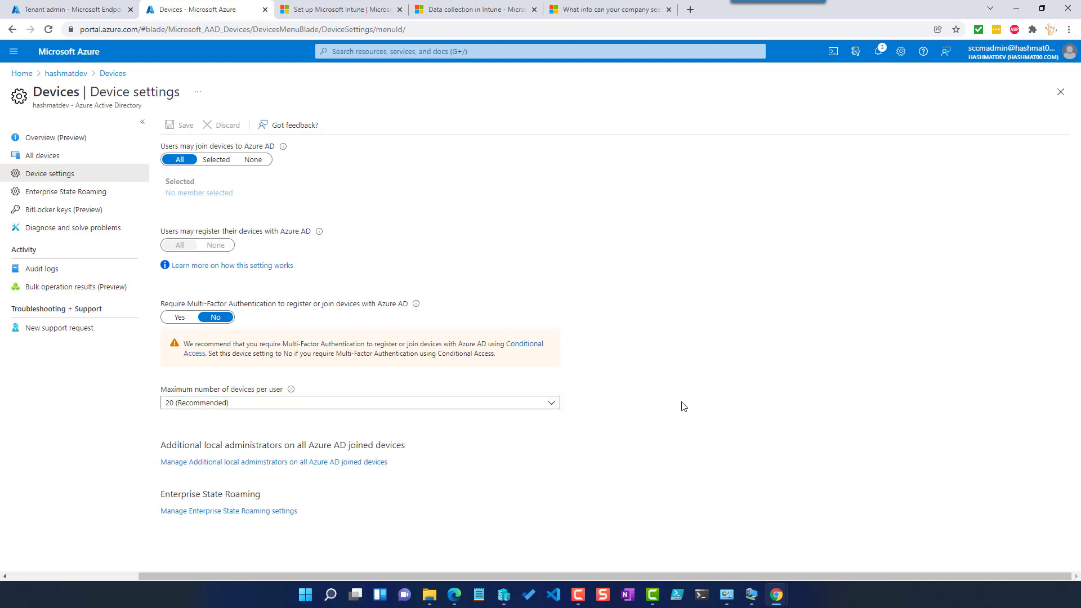
left_click(114, 76)
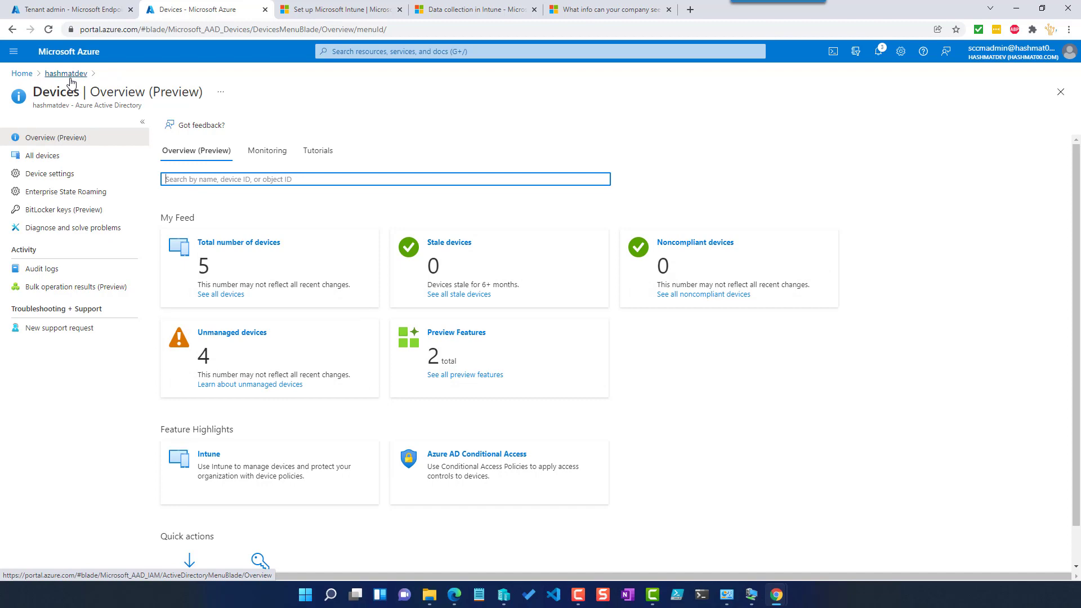
left_click(69, 73)
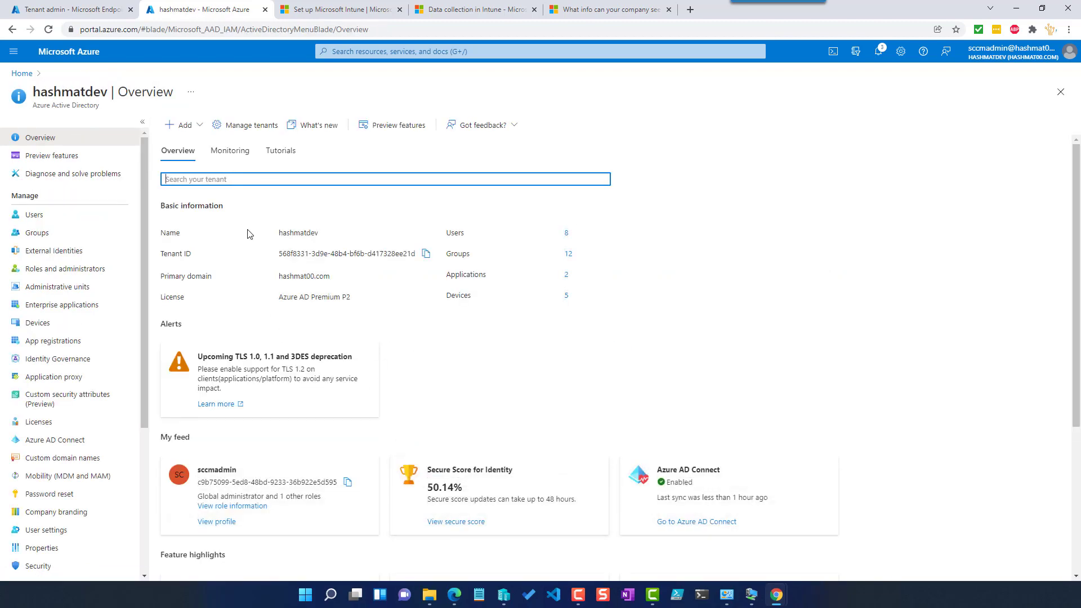
- Check the Intune setup steps documentation, and open the tenant's end-user Customization page in the Microsoft Endpoint Manager admin center
left_click(318, 6)
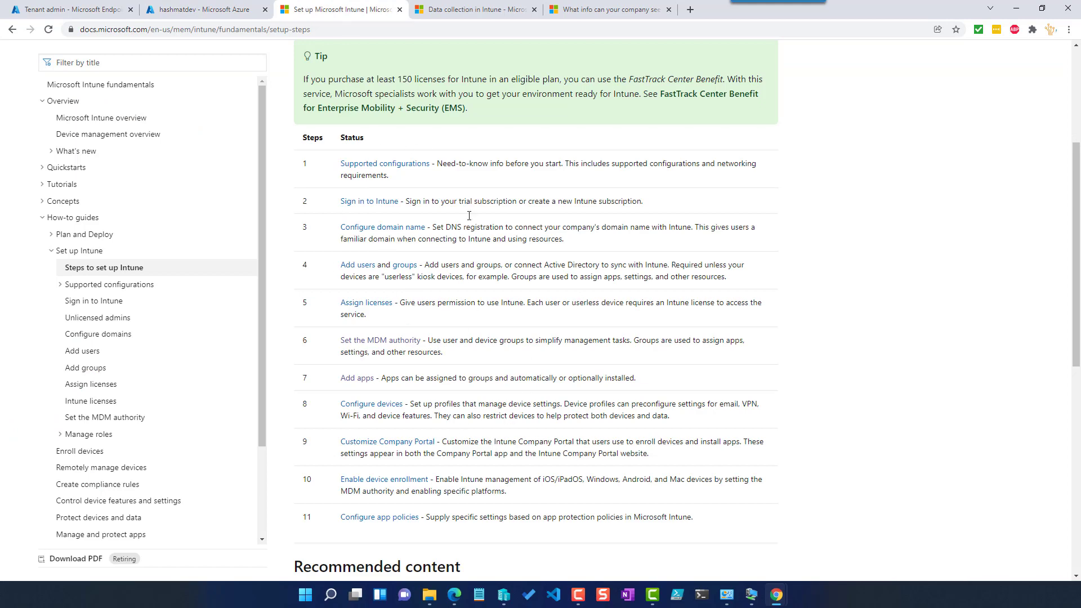
left_click(67, 9)
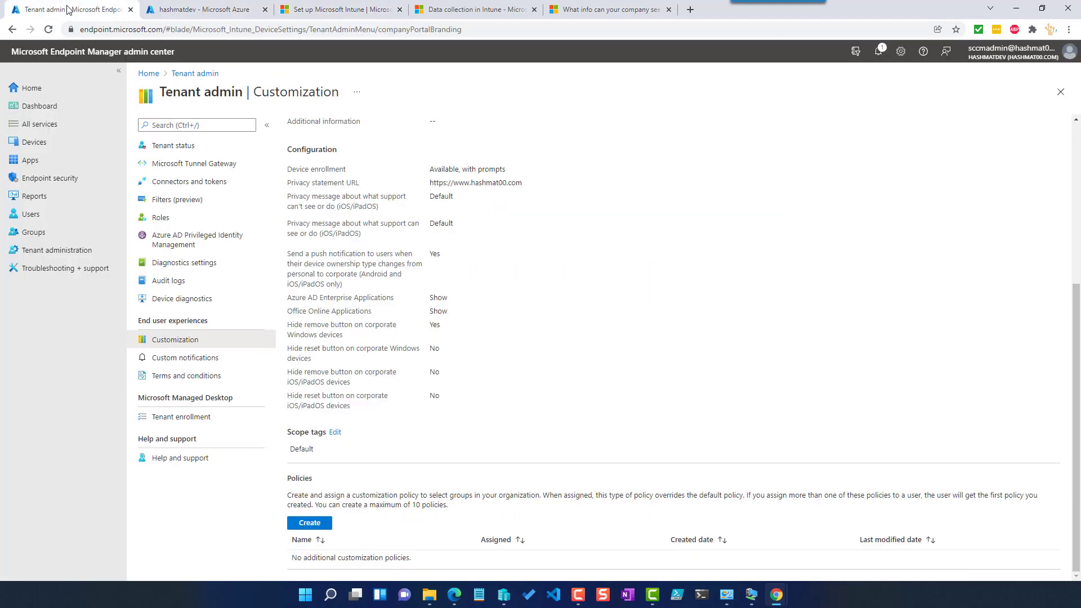
left_click(47, 86)
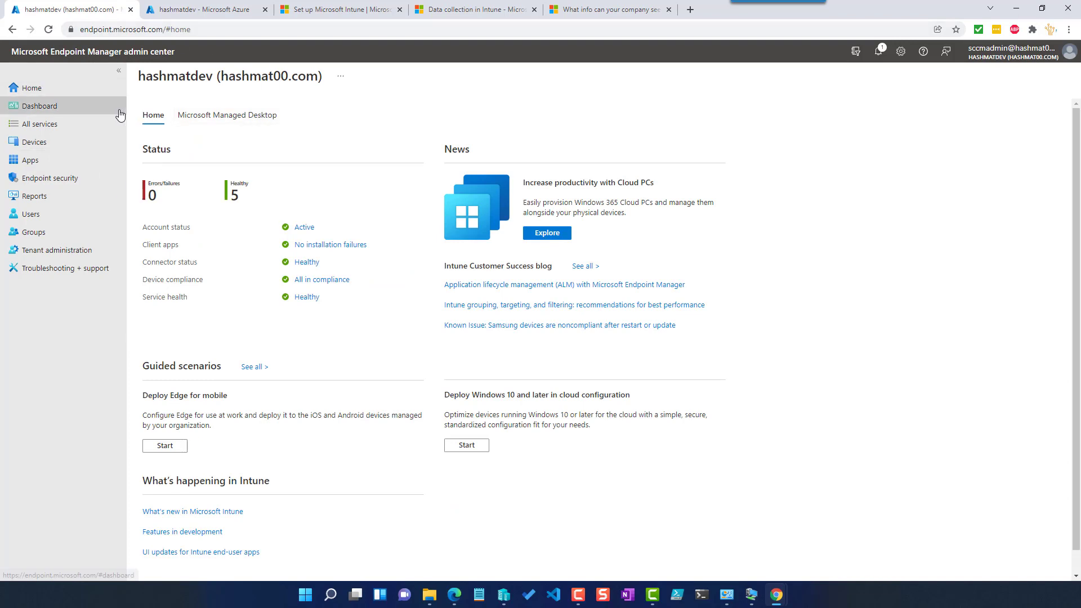
left_click(57, 250)
left_click(228, 341)
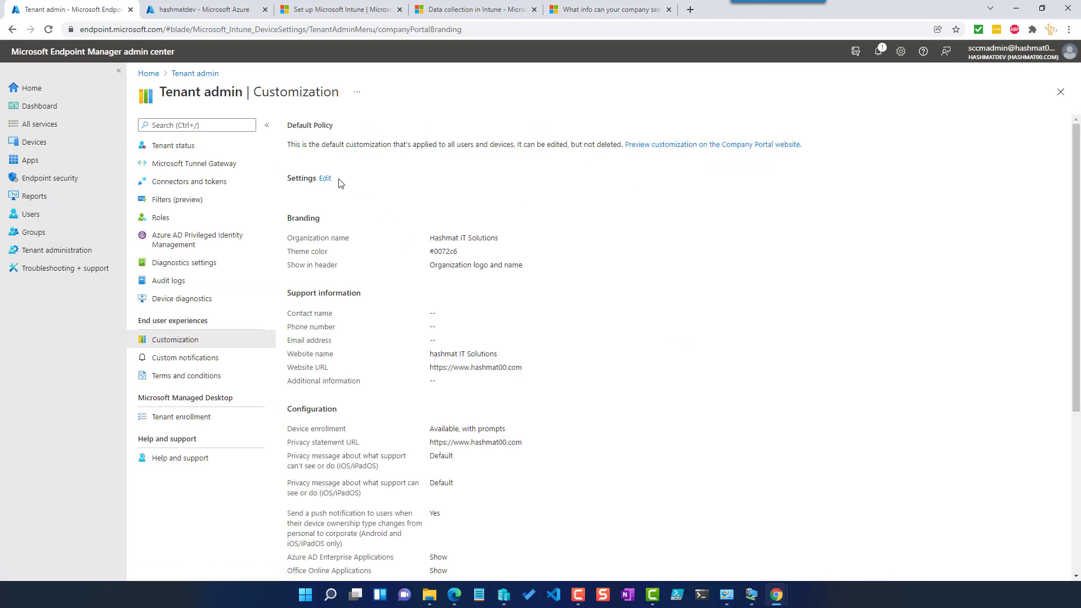
- Open the default customization policy for editing, review its branding, support, privacy and hide-feature settings, and close it without changes
left_click(325, 179)
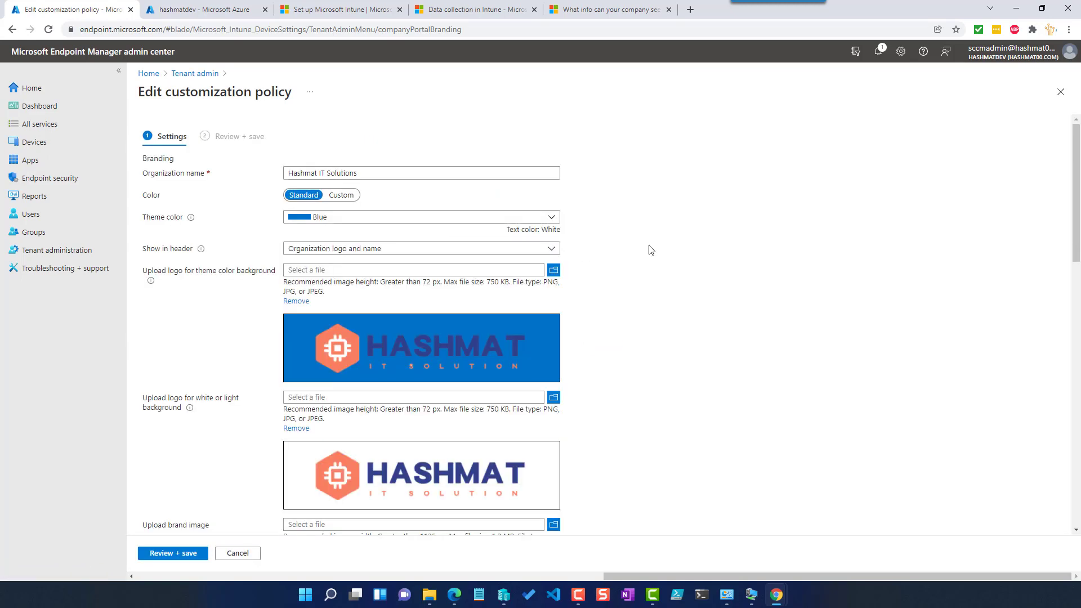
left_click_drag(376, 173, 214, 169)
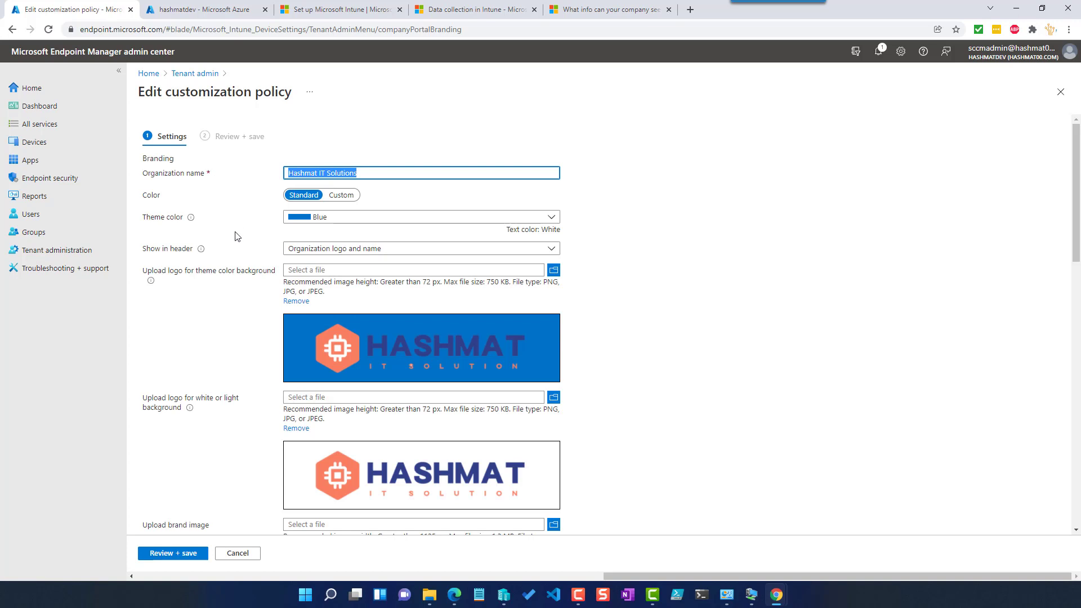
scroll(614, 341, "down", 7)
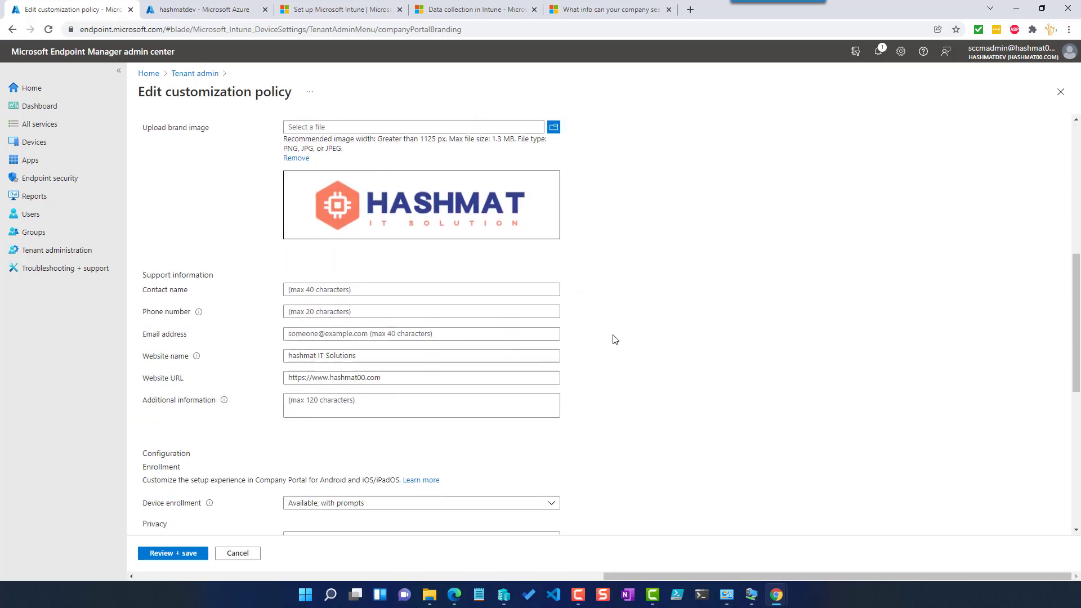
scroll(615, 339, "down", 7)
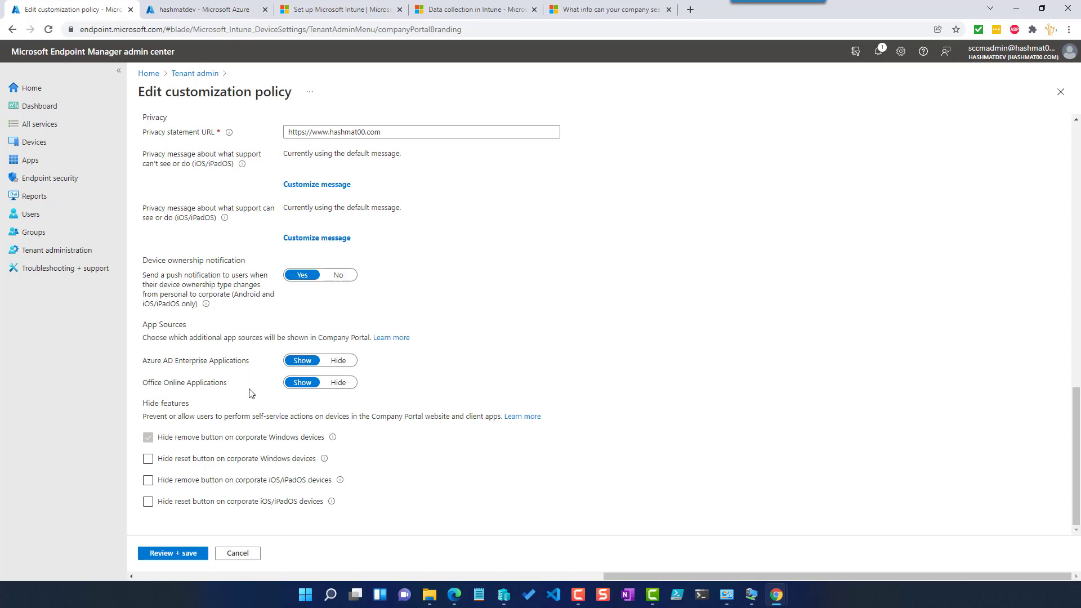
scroll(251, 393, "up", 15)
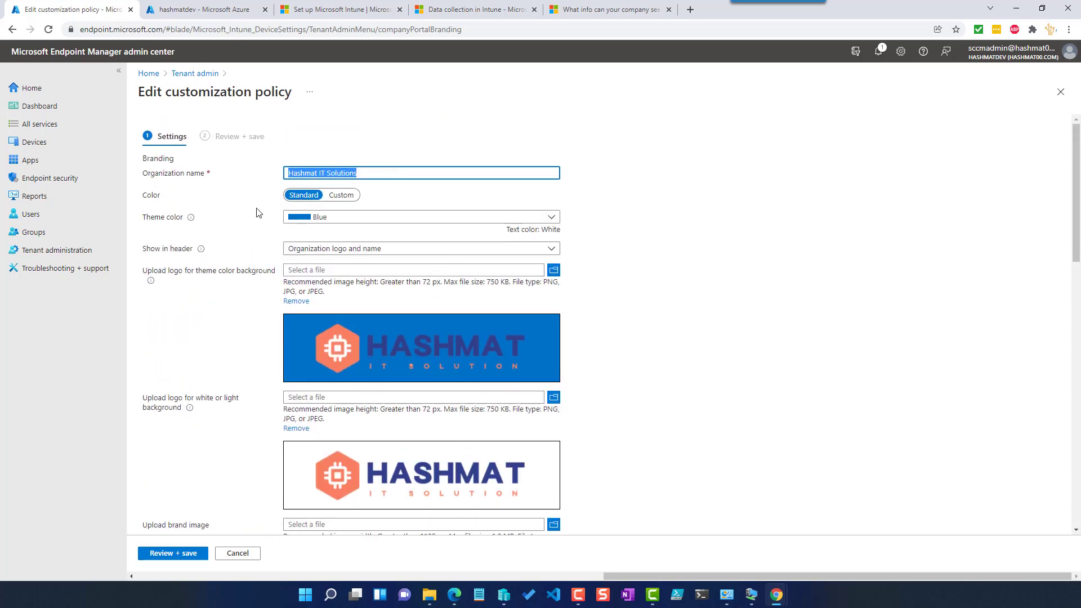
left_click(1061, 92)
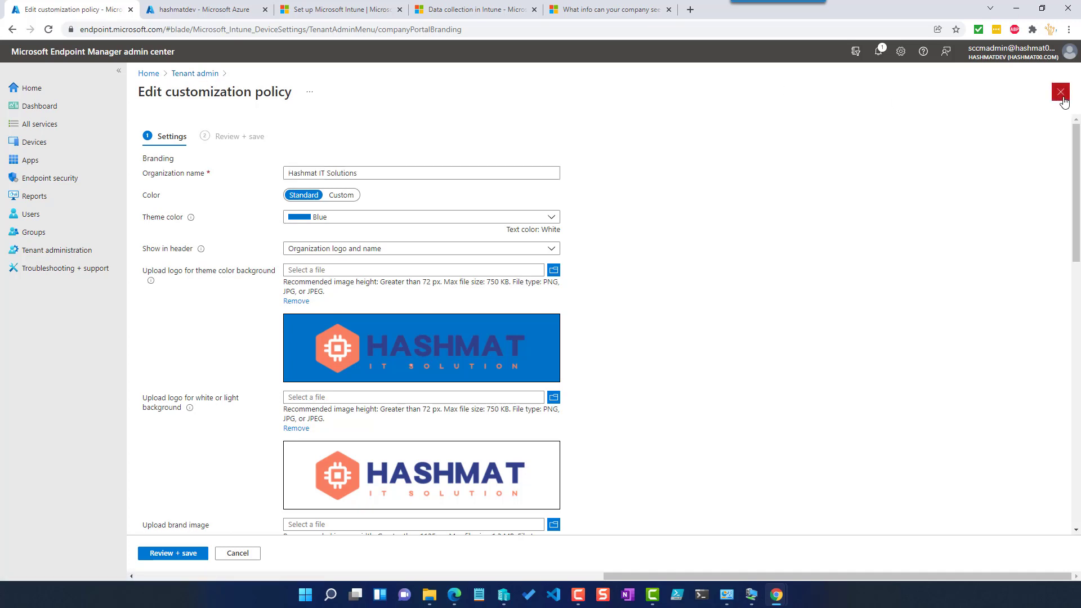
- Open the Terms & Conditions entry under the tenant's terms and conditions, and return to the list
left_click(212, 376)
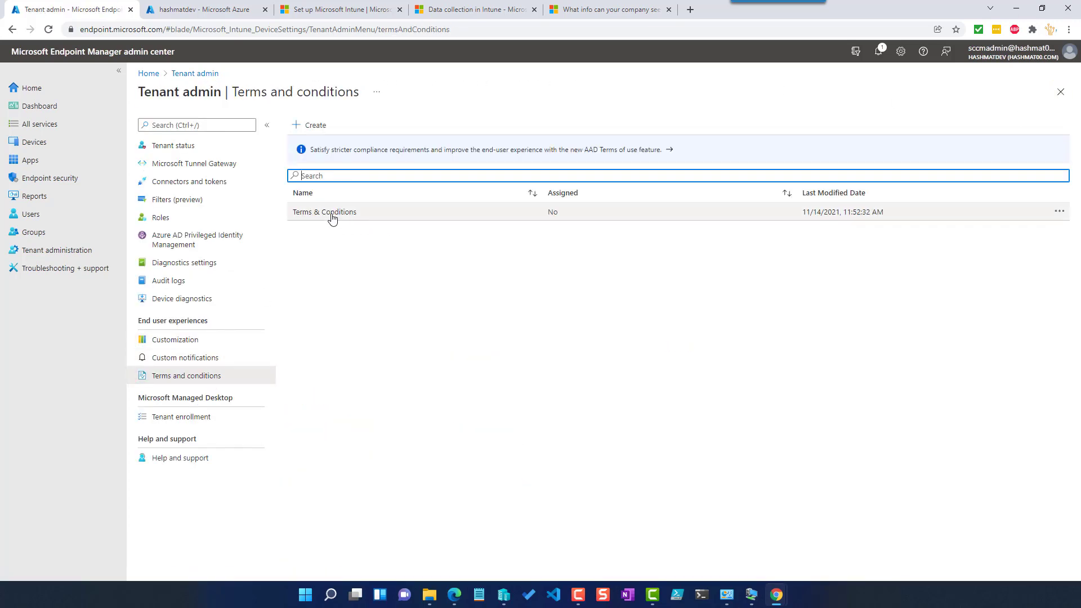
left_click(332, 214)
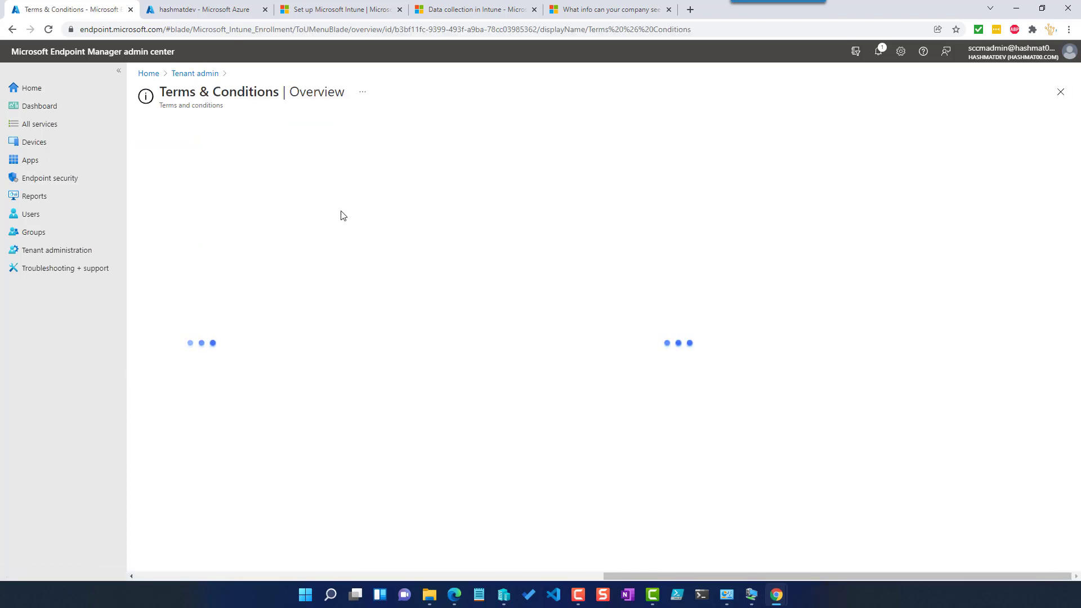
left_click(198, 75)
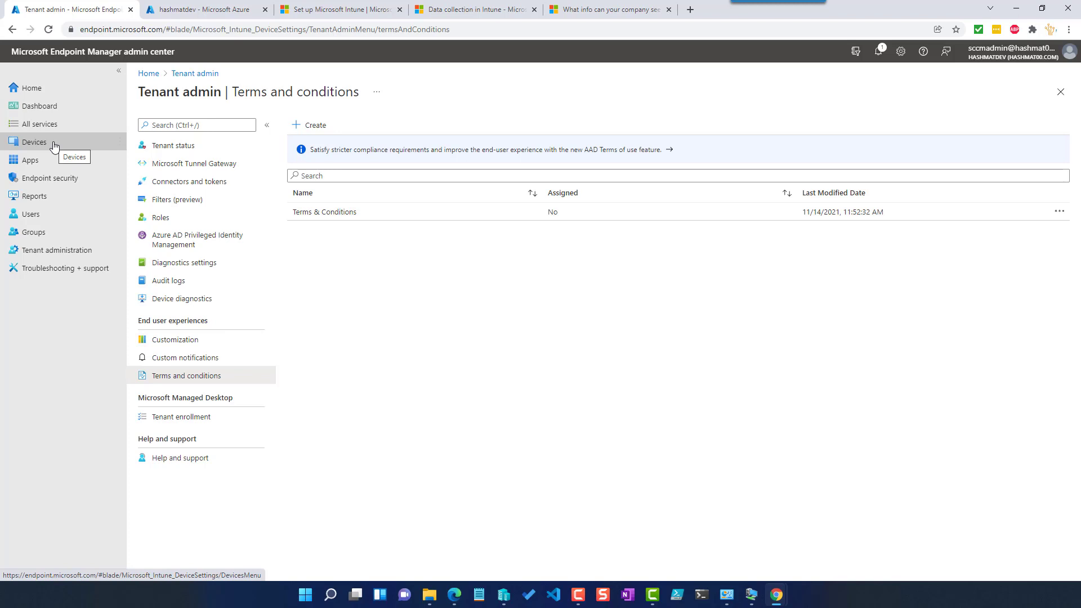
- Switch to Configuration Manager on the SCCM virtual machine and show the devices under Assets and Compliance
mouse_move(752, 594)
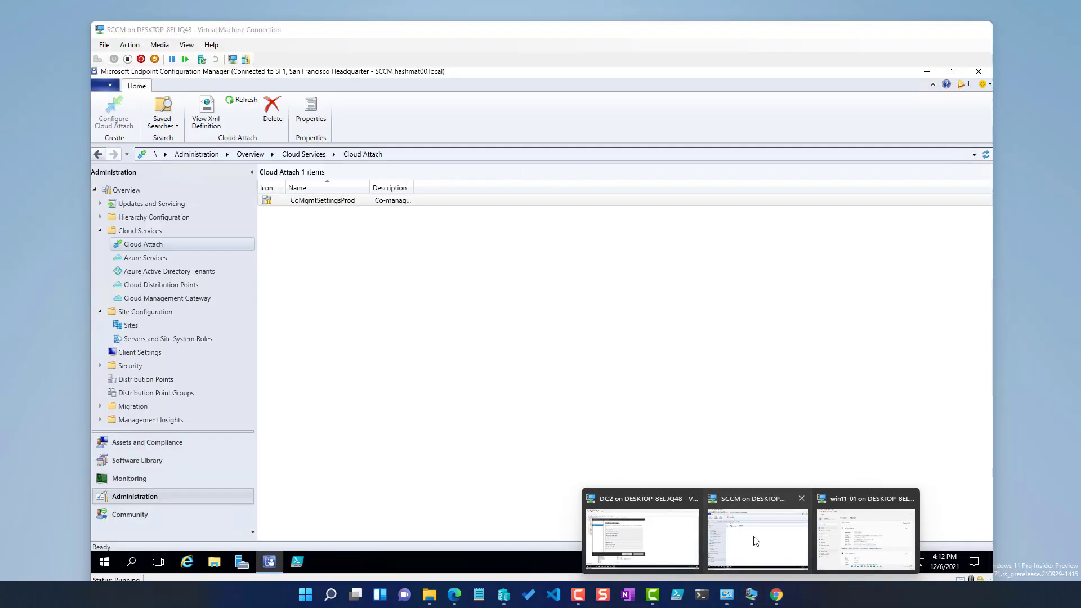
left_click(751, 542)
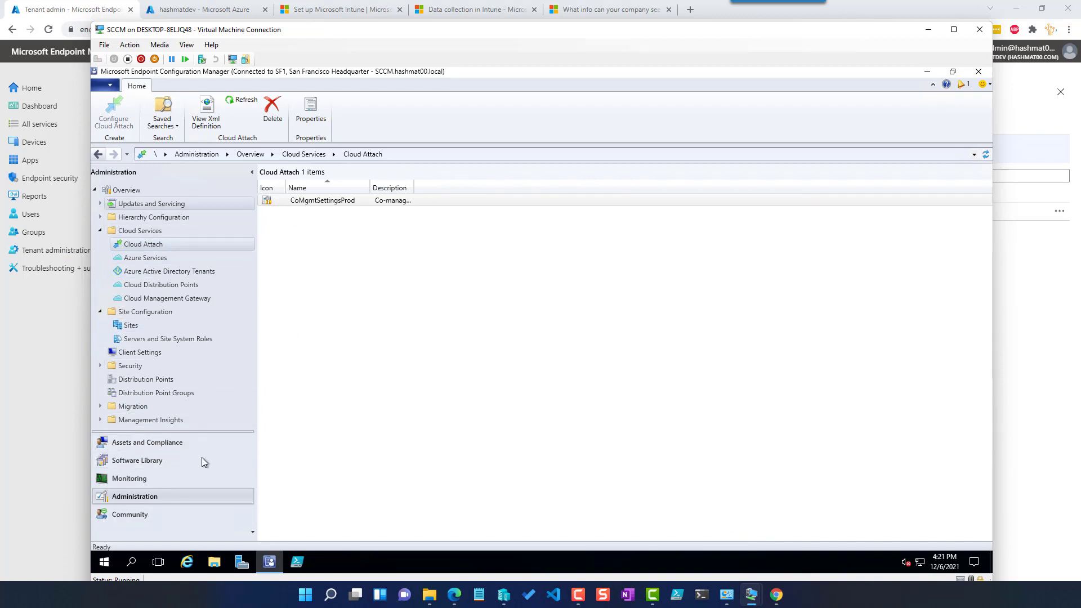
left_click(178, 445)
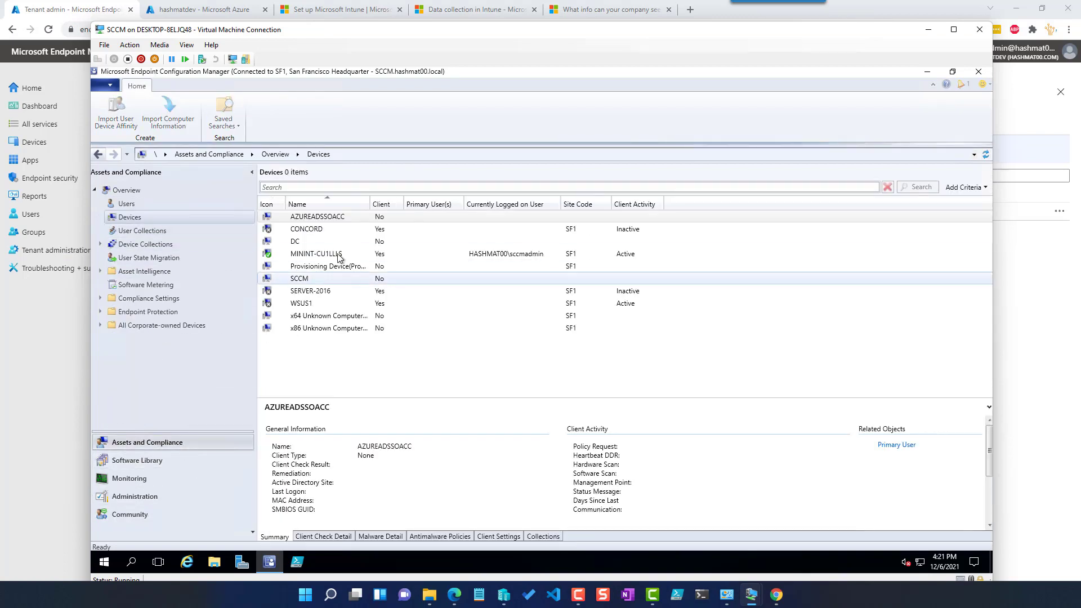
- Select device MININT-CU1LLLS, compare it with the win11-01 machine's About page and Control Panel, and return to Configuration Manager
left_click(340, 255)
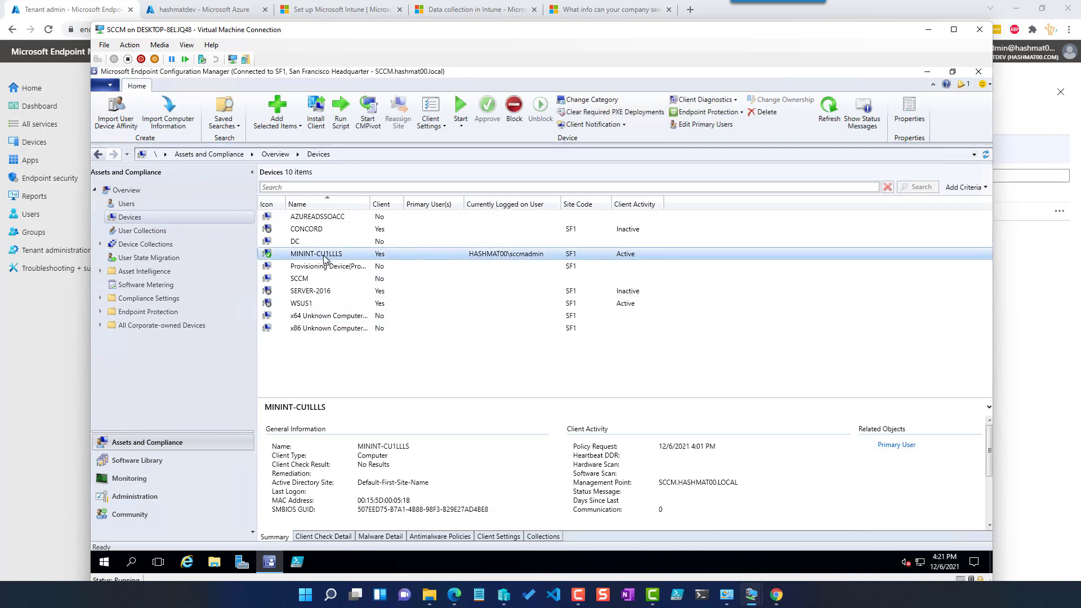
mouse_move(753, 596)
left_click(868, 535)
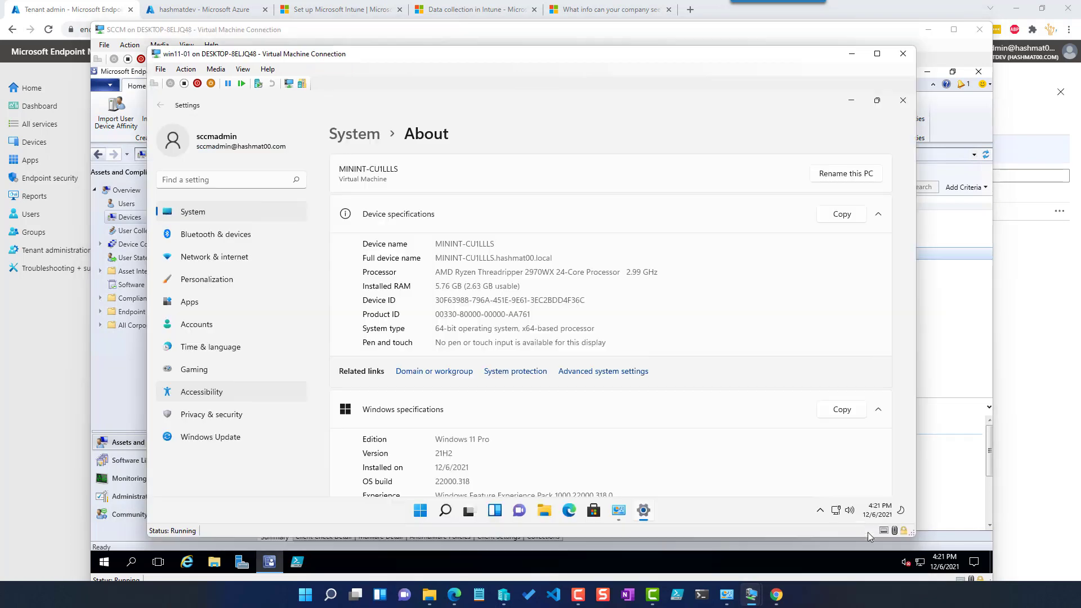
left_click(903, 101)
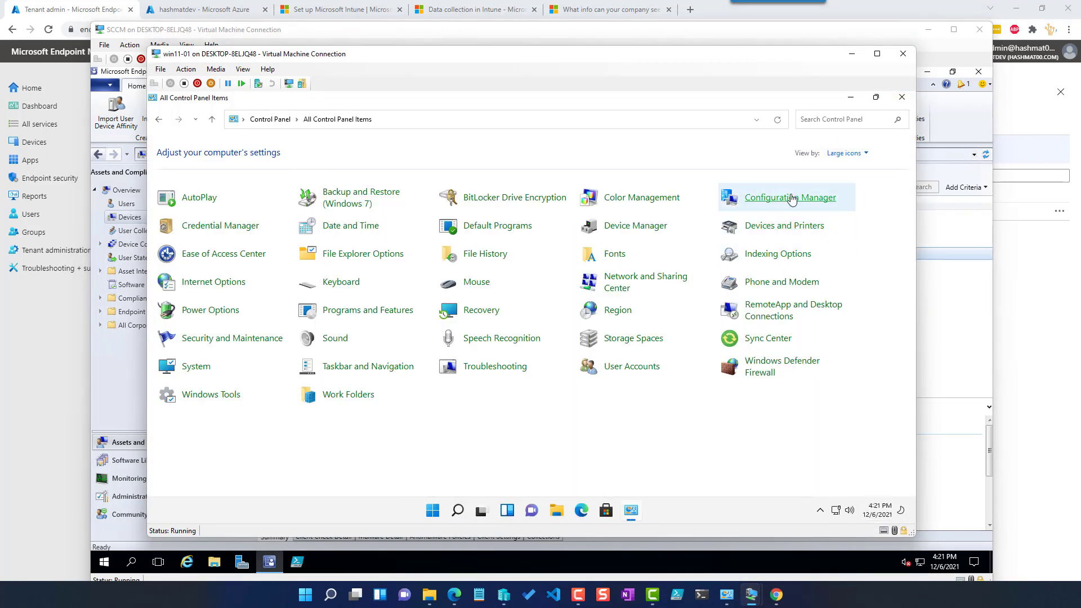
left_click(846, 43)
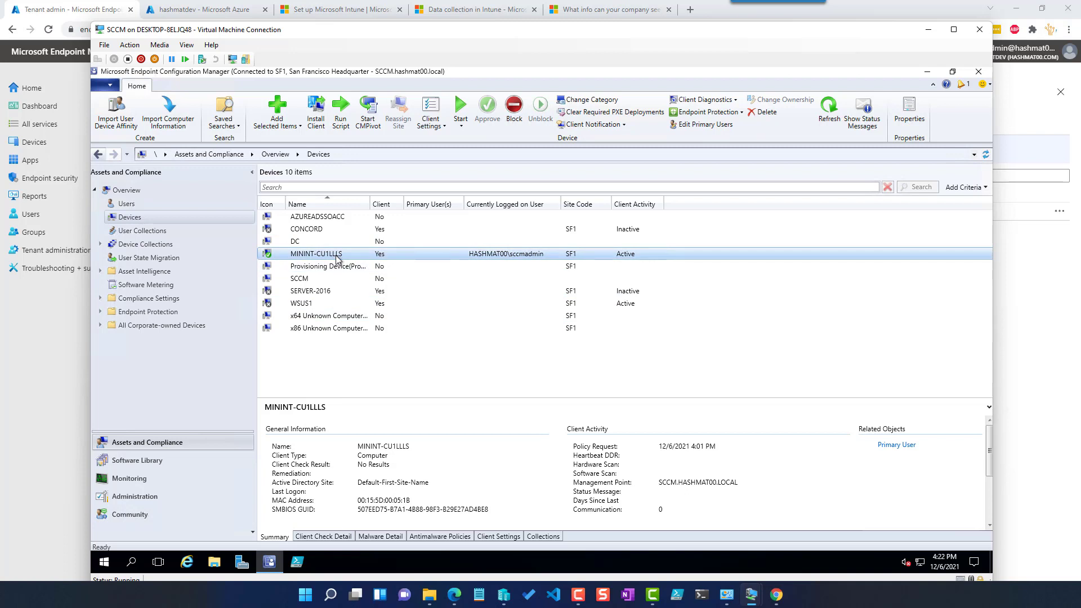
left_click_drag(453, 32, 482, 29)
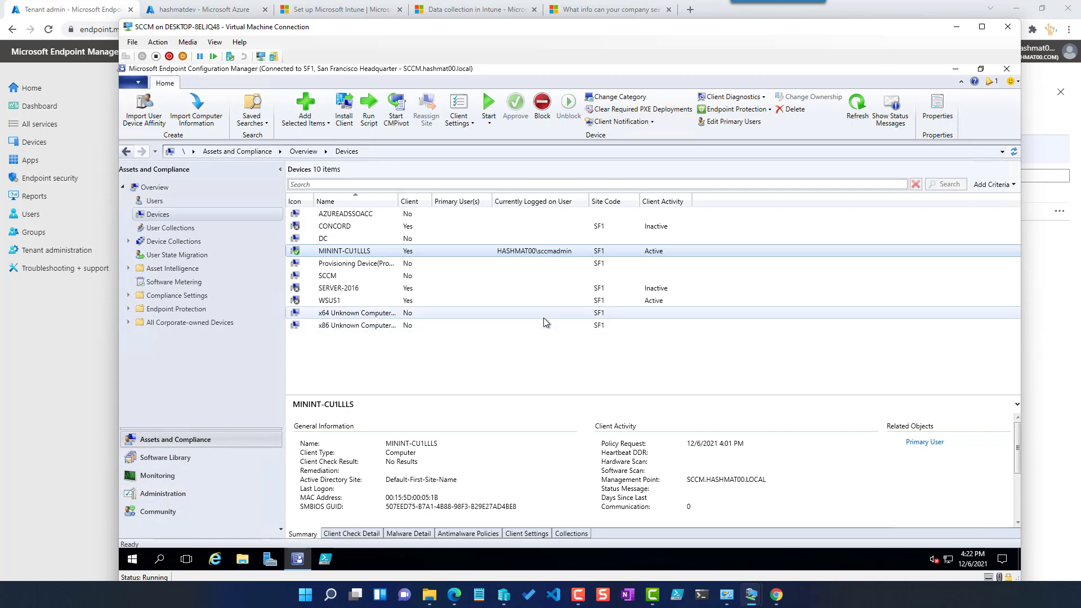
- Open the properties of CoMgmtSettingsProd under Cloud Attach in the Administration workspace's Cloud Services
left_click(200, 495)
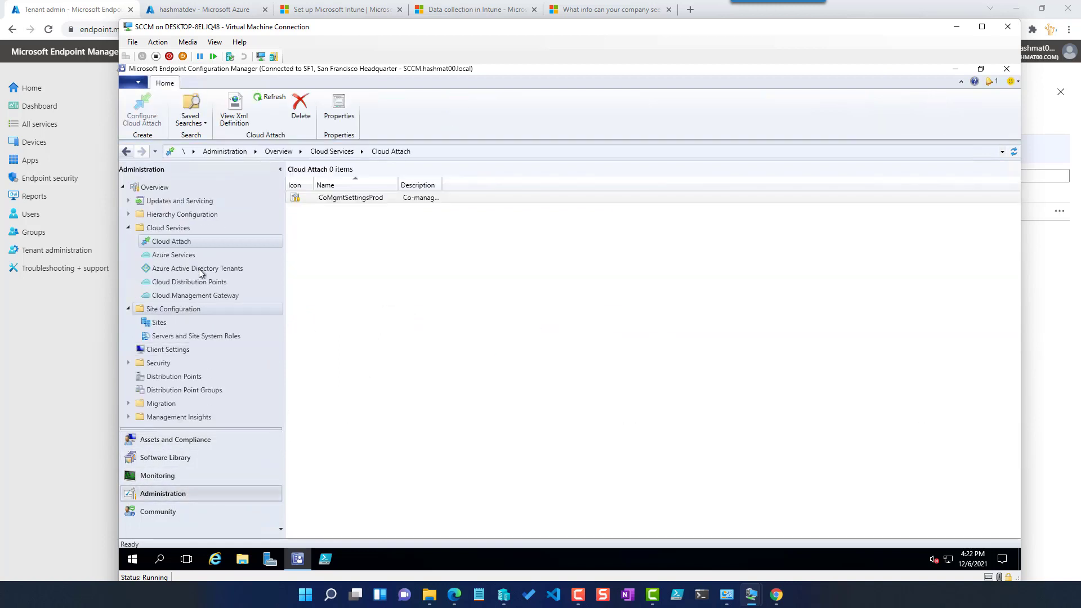
left_click(173, 243)
left_click(365, 200)
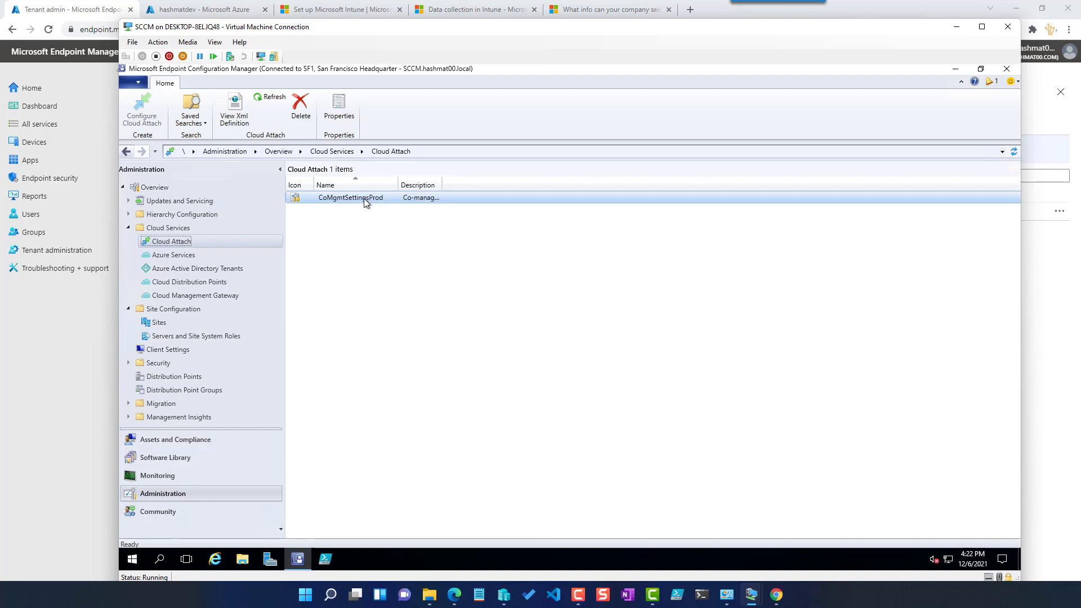
left_click(172, 242)
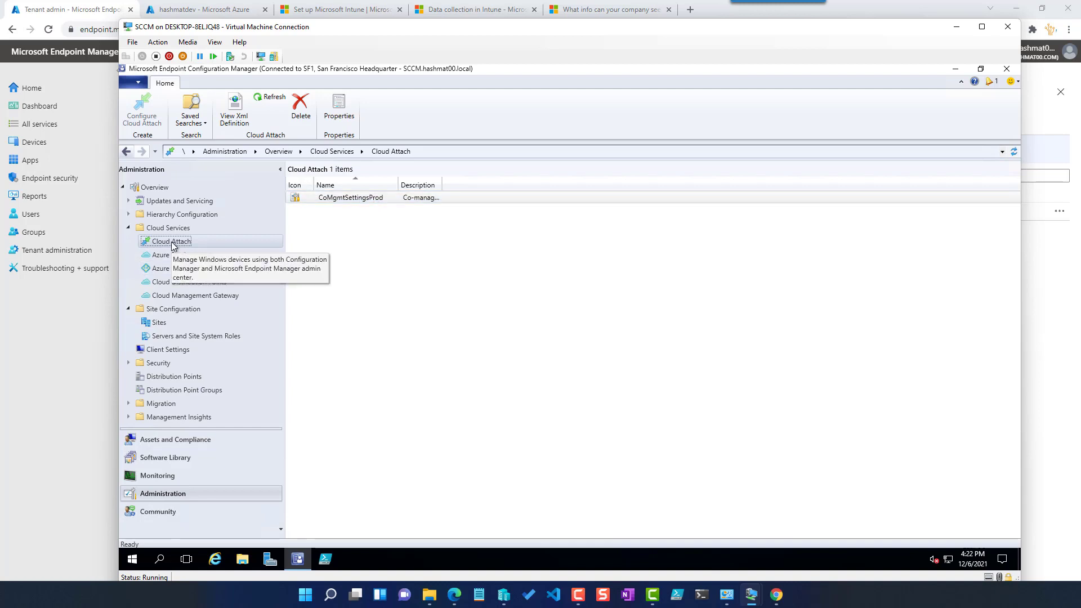
left_click(347, 108)
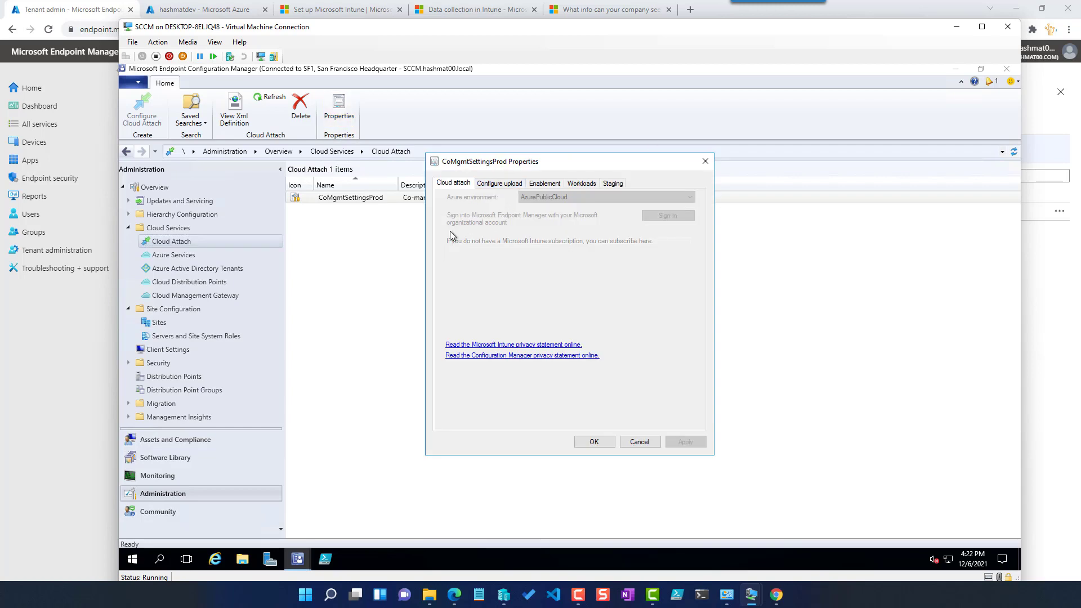
- Review the cloud attach, device upload and automatic Intune enrollment settings of CoMgmtSettingsProd
left_click(504, 185)
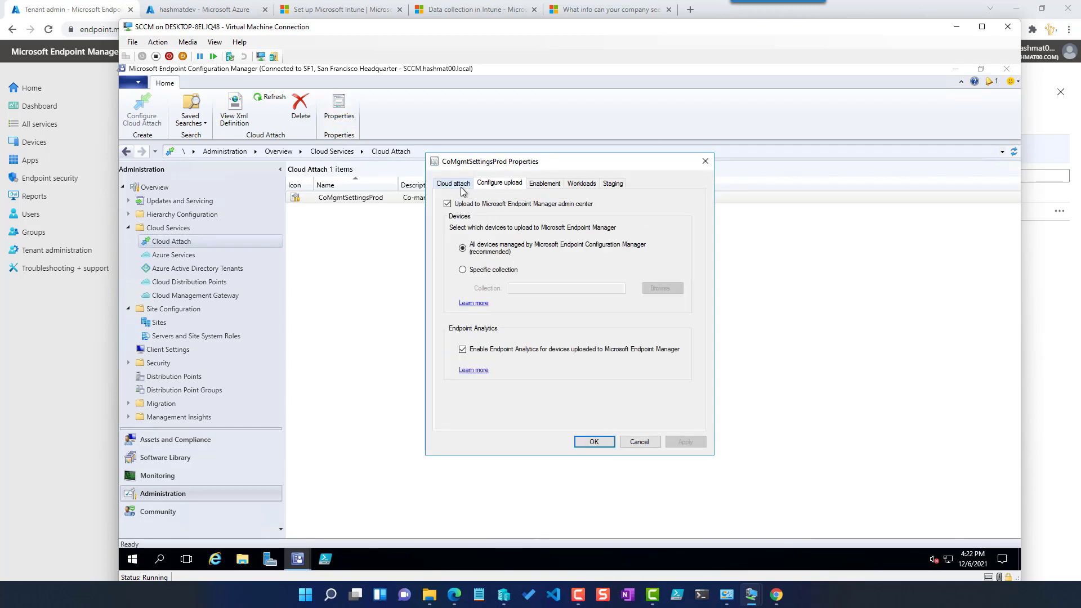
left_click(461, 185)
left_click(505, 184)
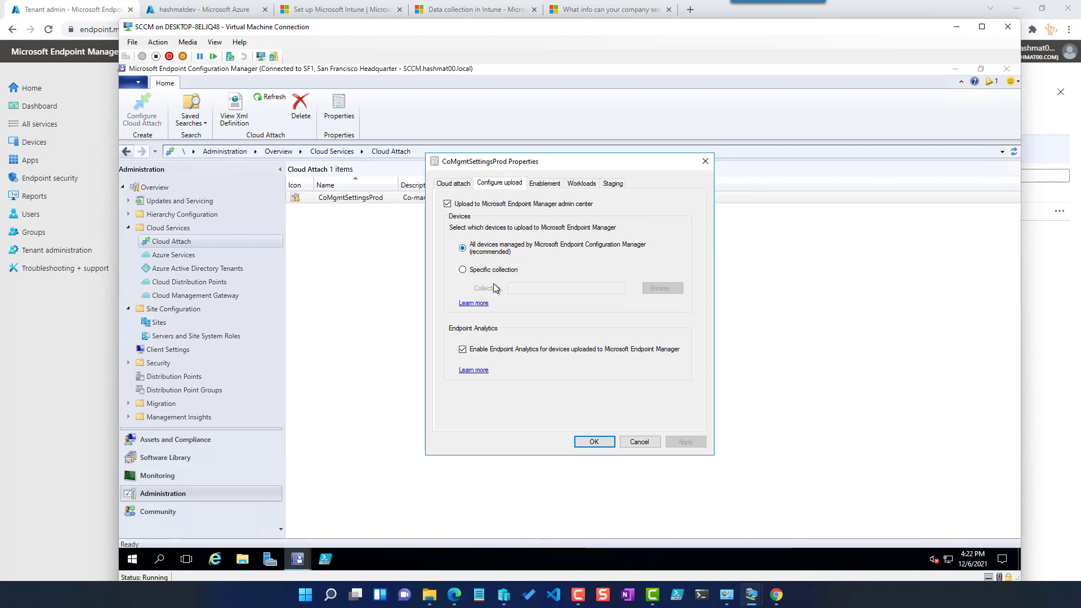
left_click(549, 186)
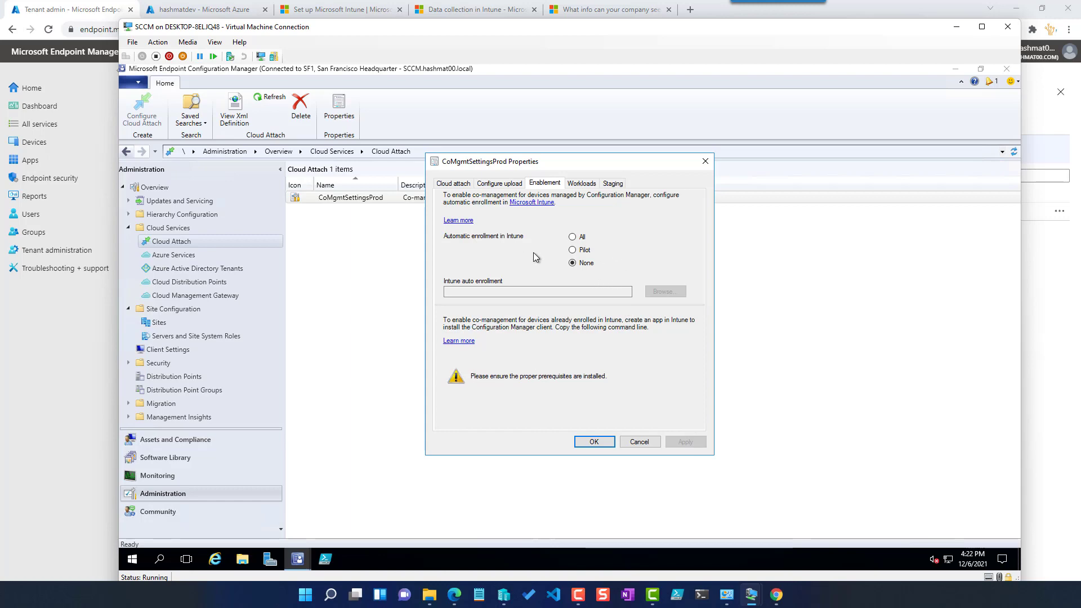
- Switch to the win11-01 virtual machine and start adding a work or school account in the Windows account settings
mouse_move(752, 594)
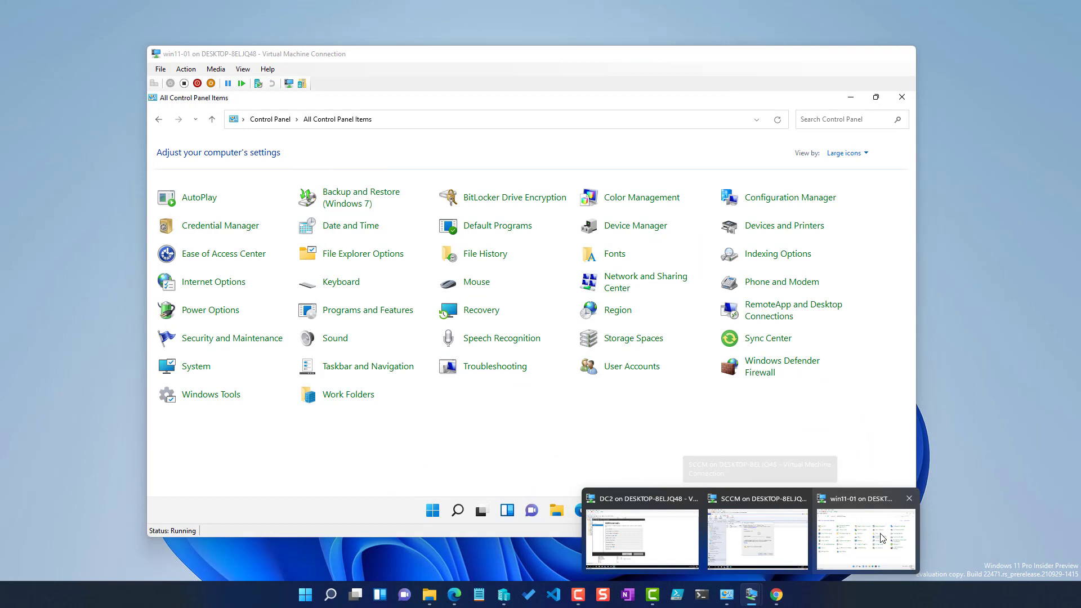
left_click(865, 539)
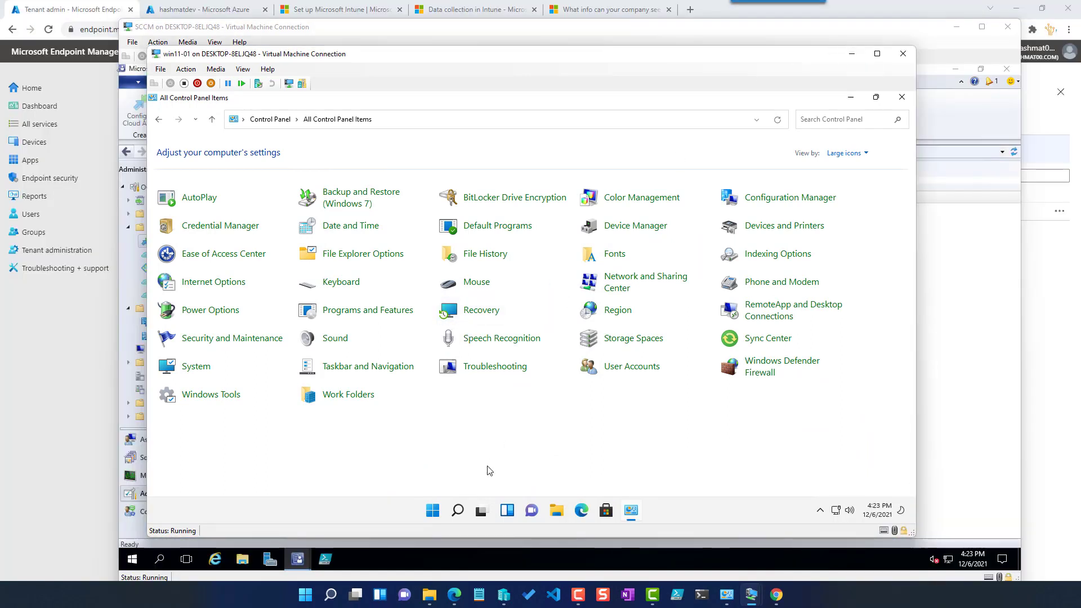
left_click(437, 515)
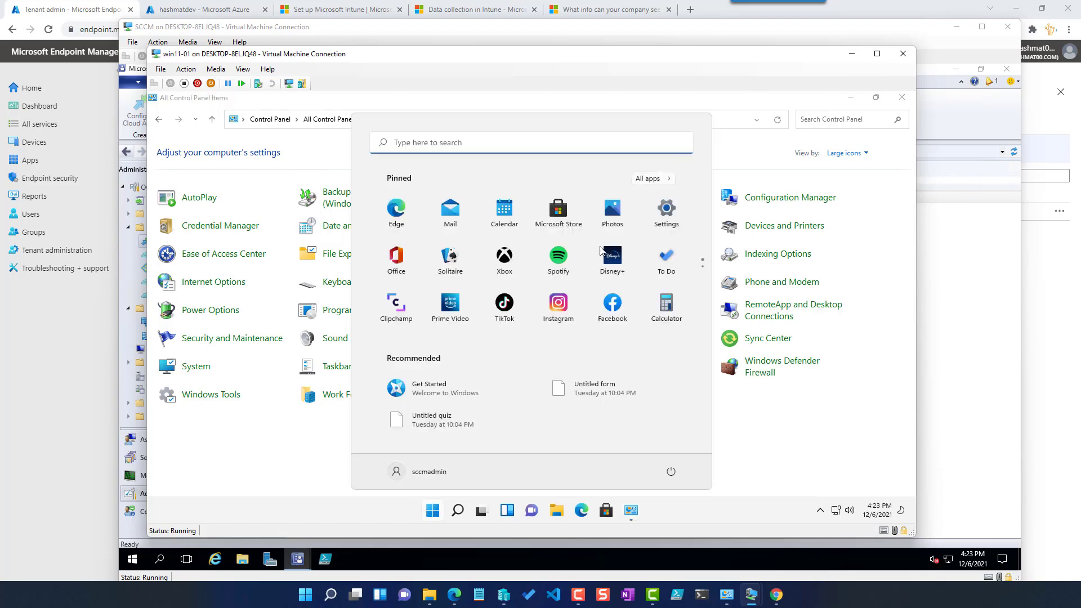
left_click(666, 210)
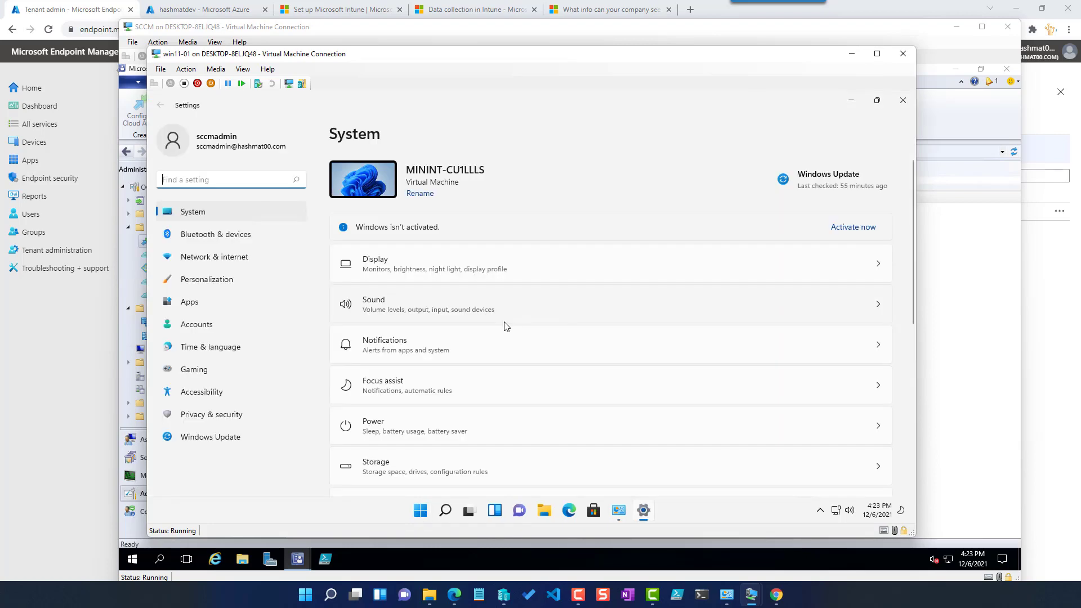
left_click(205, 325)
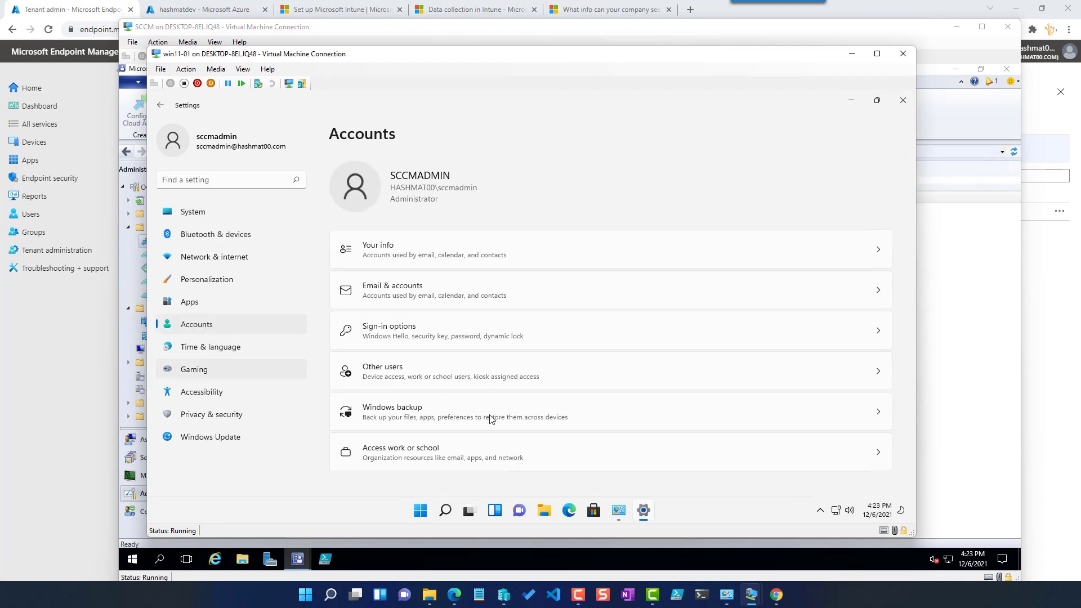
left_click(443, 454)
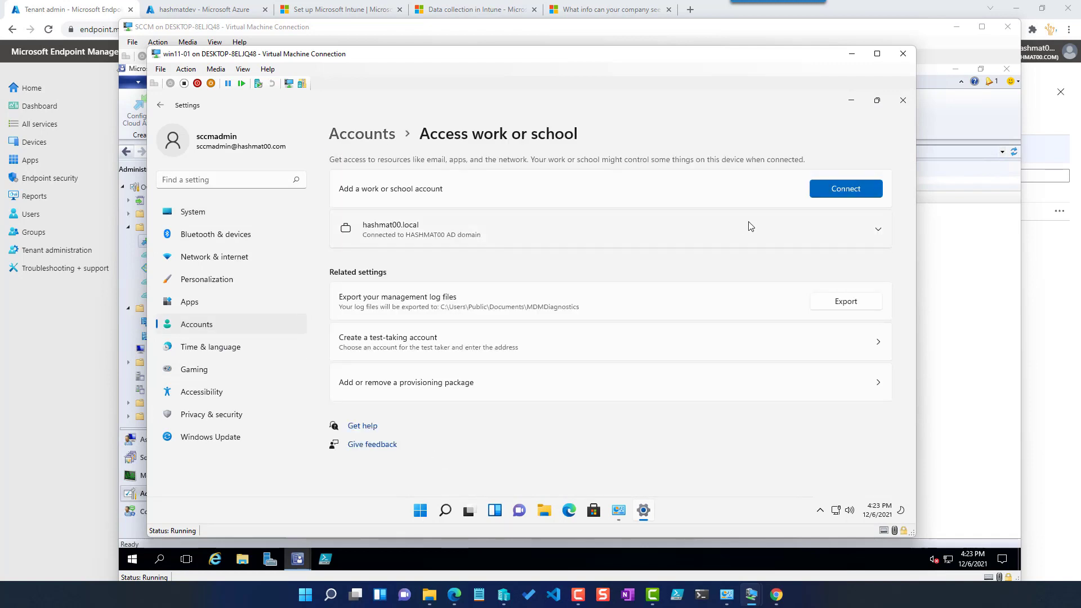
left_click(839, 191)
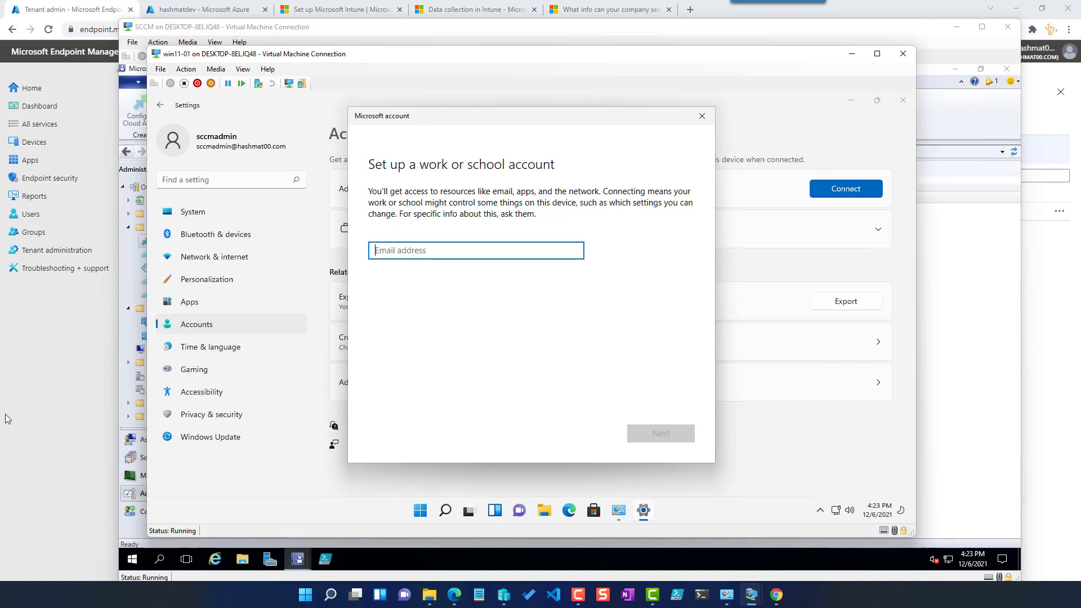
- Switch to the Endpoint Manager admin center, check the tenant status, and show the device enrollment managers under Enroll devices
left_click(25, 409)
left_click(64, 252)
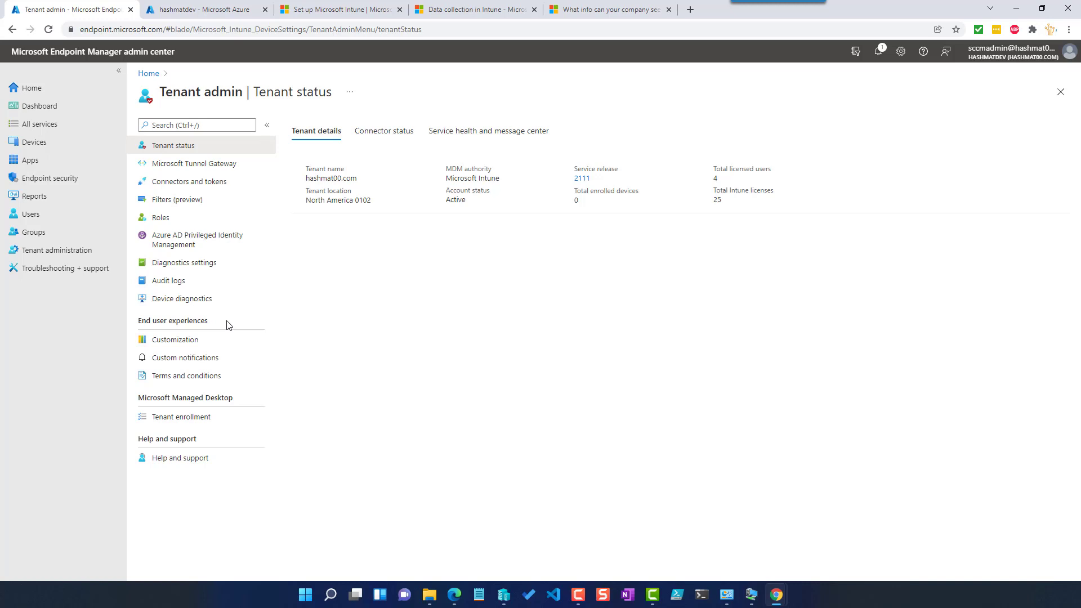
left_click(50, 147)
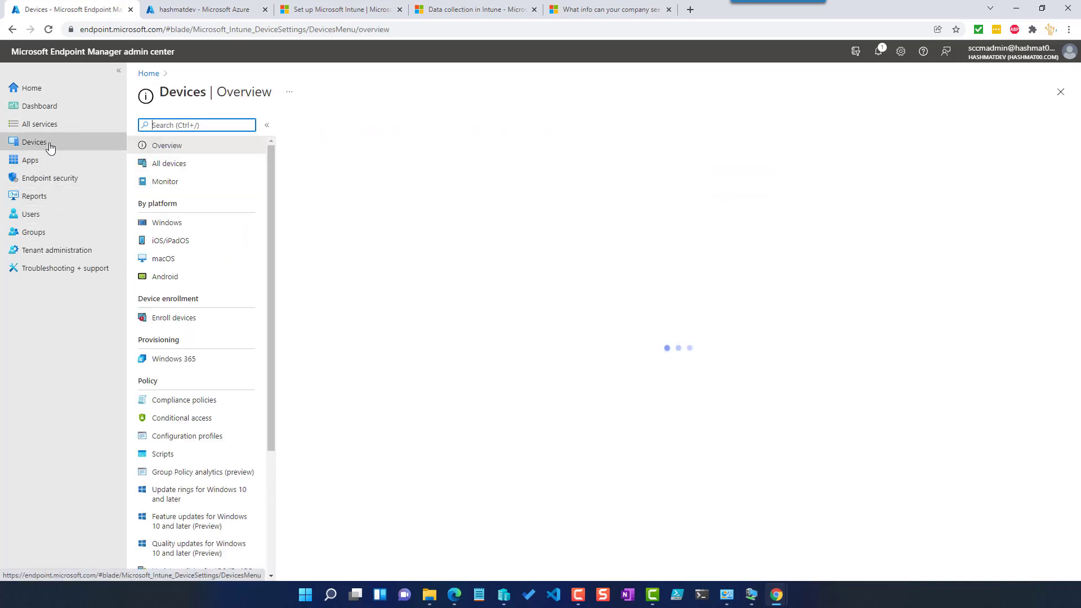
left_click(191, 320)
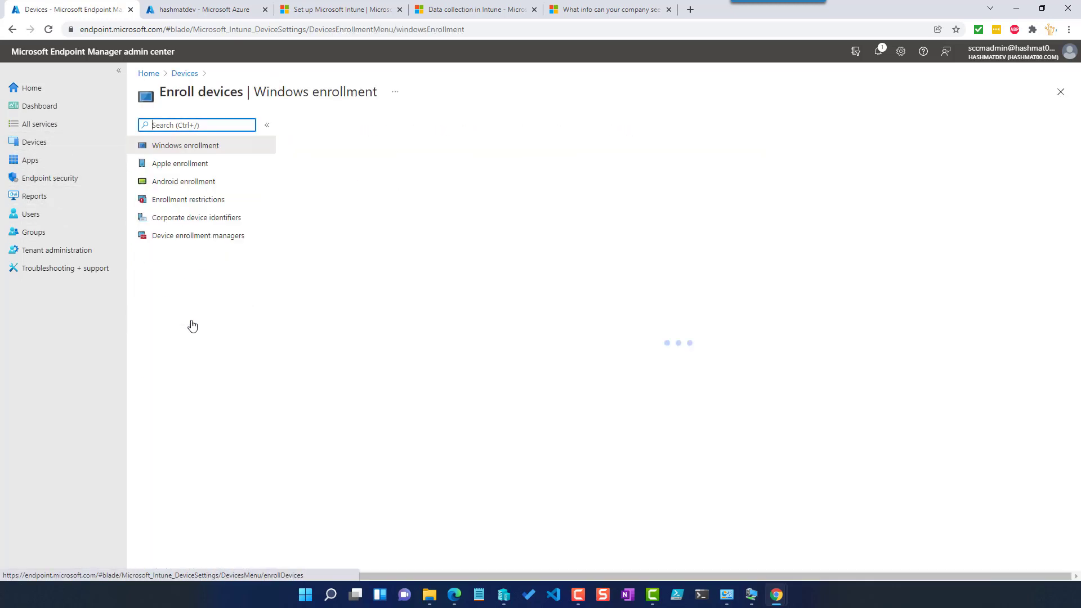
left_click(173, 238)
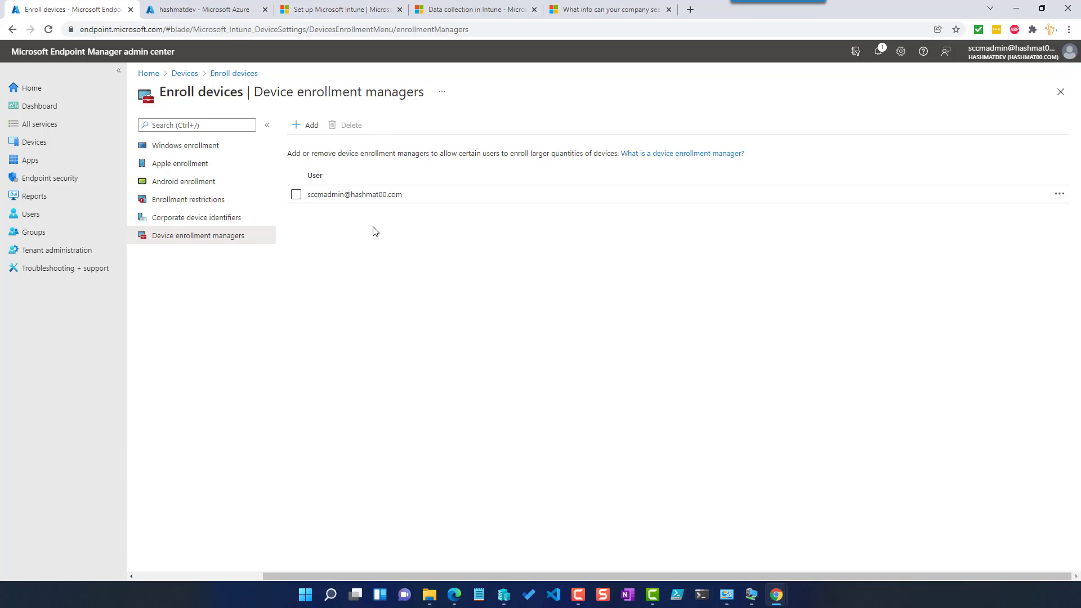
- Return to the win11-01 virtual machine and search Windows for "company portal"
mouse_move(752, 596)
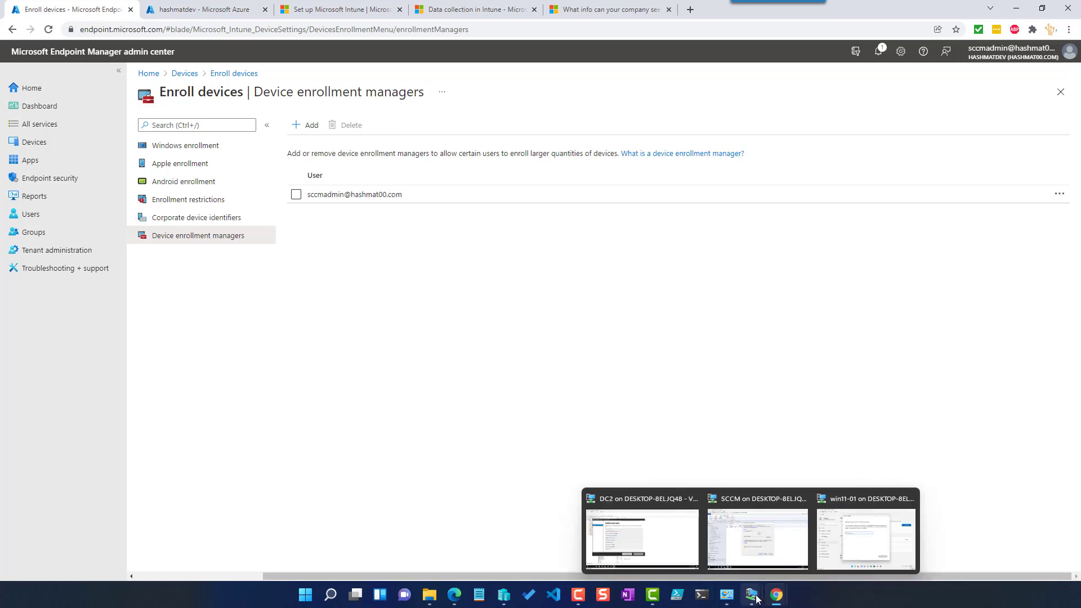
left_click(847, 554)
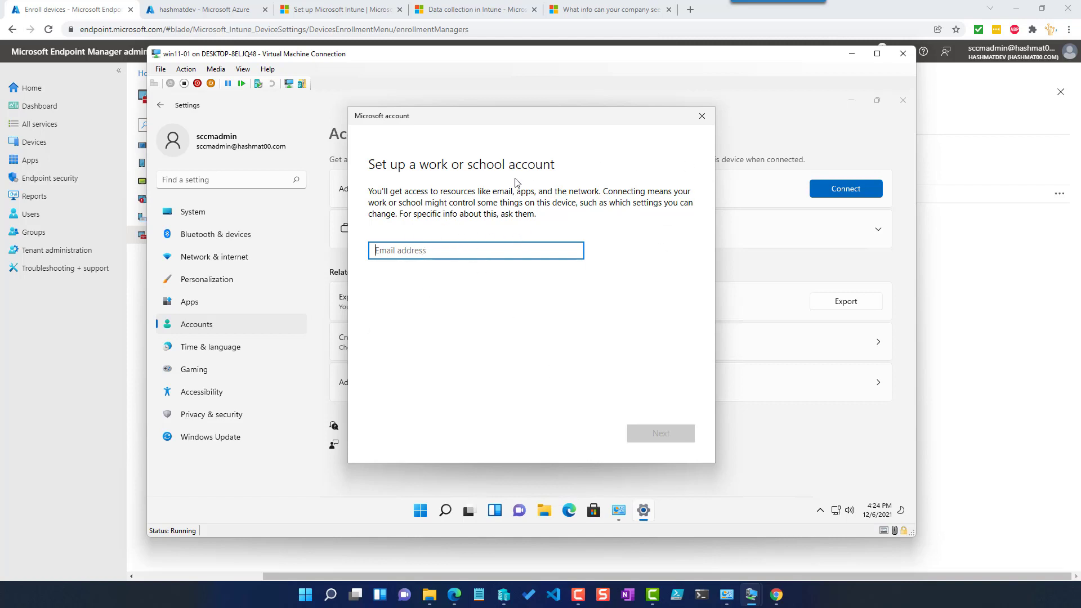
left_click(420, 510)
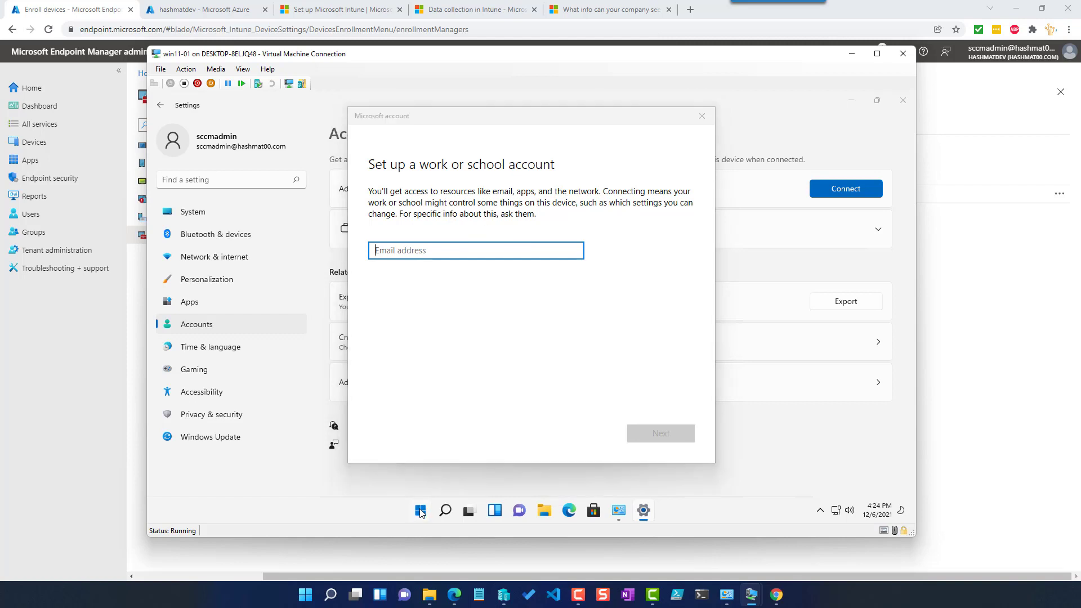
left_click(513, 151)
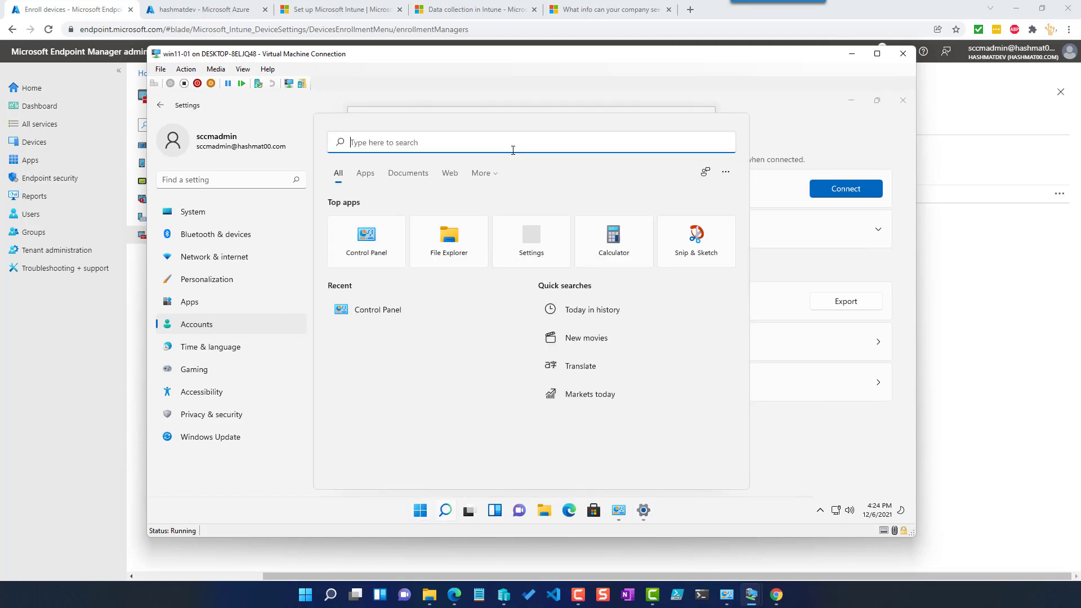
type("co")
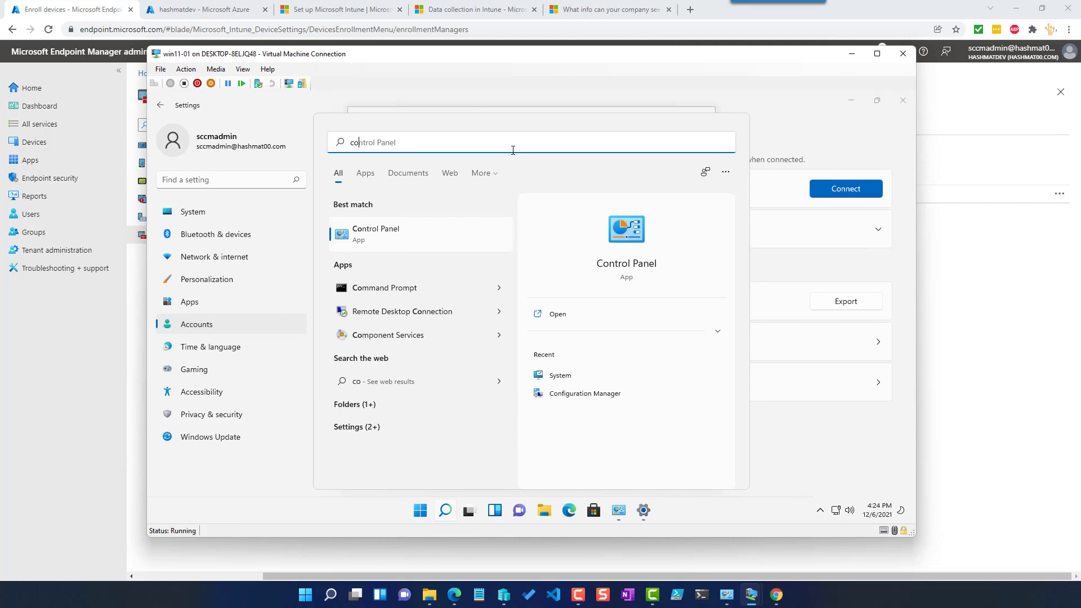
type("mpany port")
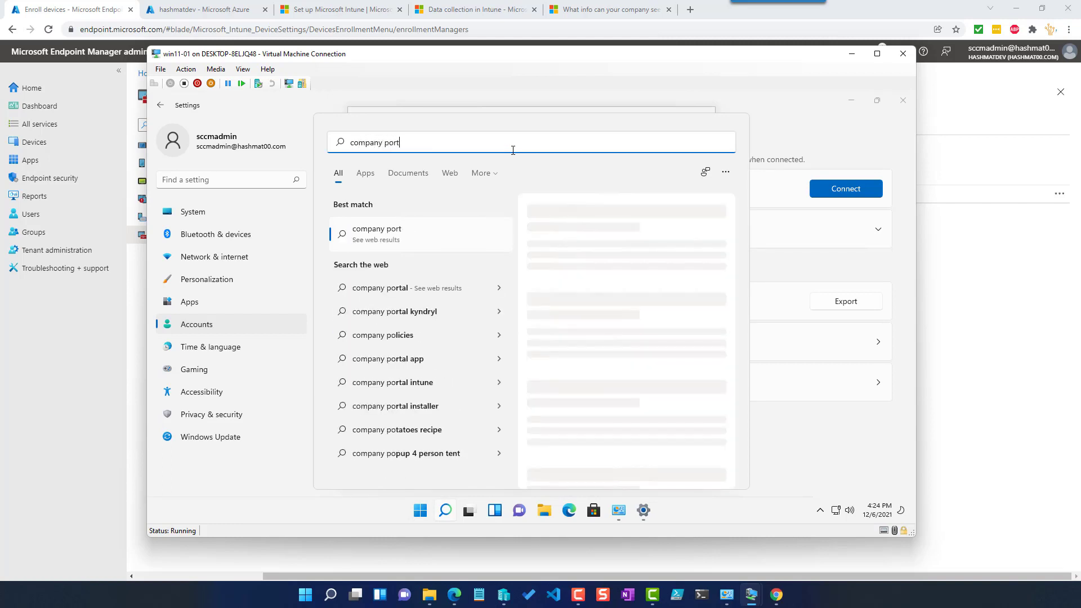
type("al")
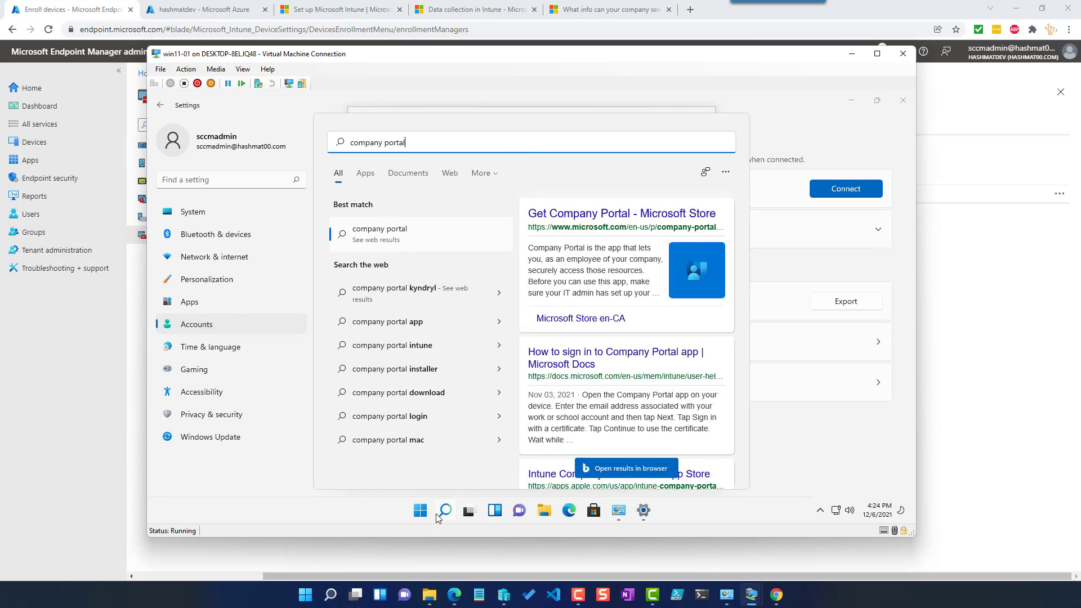
- Open Microsoft Store, search it for "company portal", and open the Company Portal app's page
key("ctrl+a")
type("store")
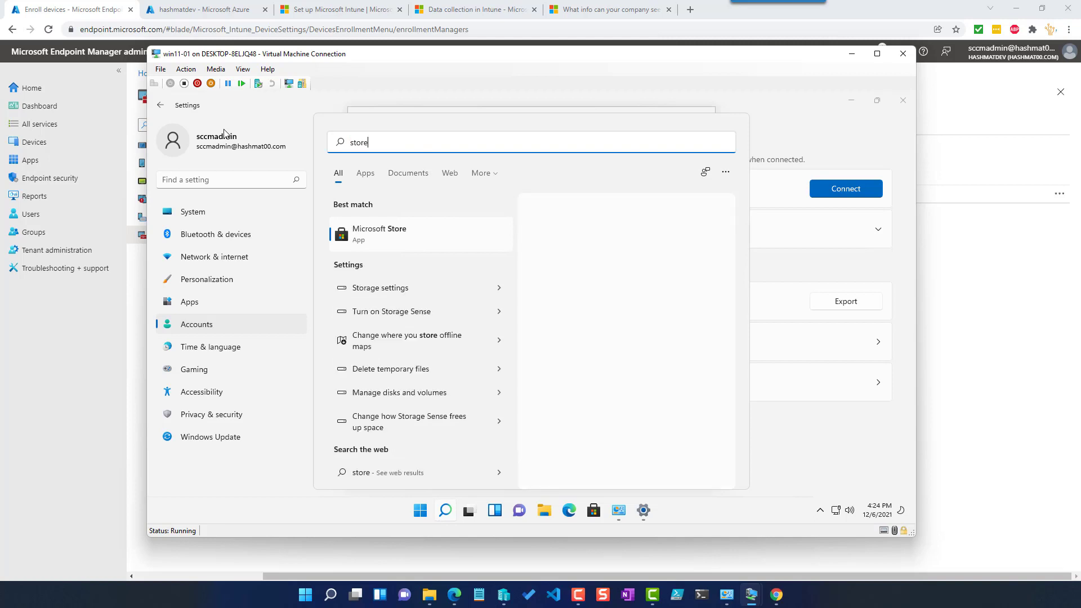
left_click(367, 230)
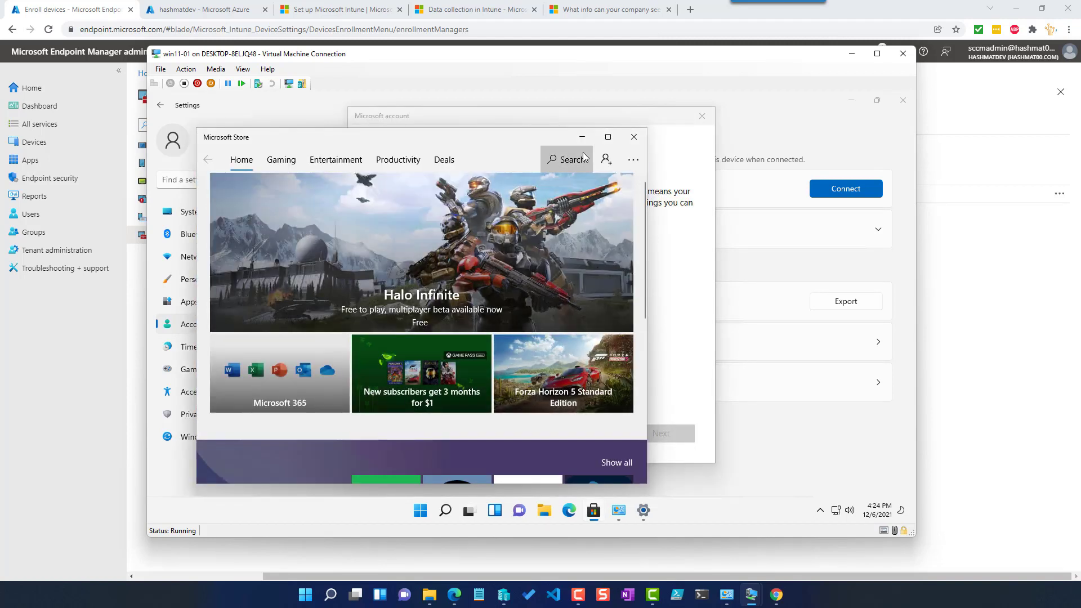
type("company portal")
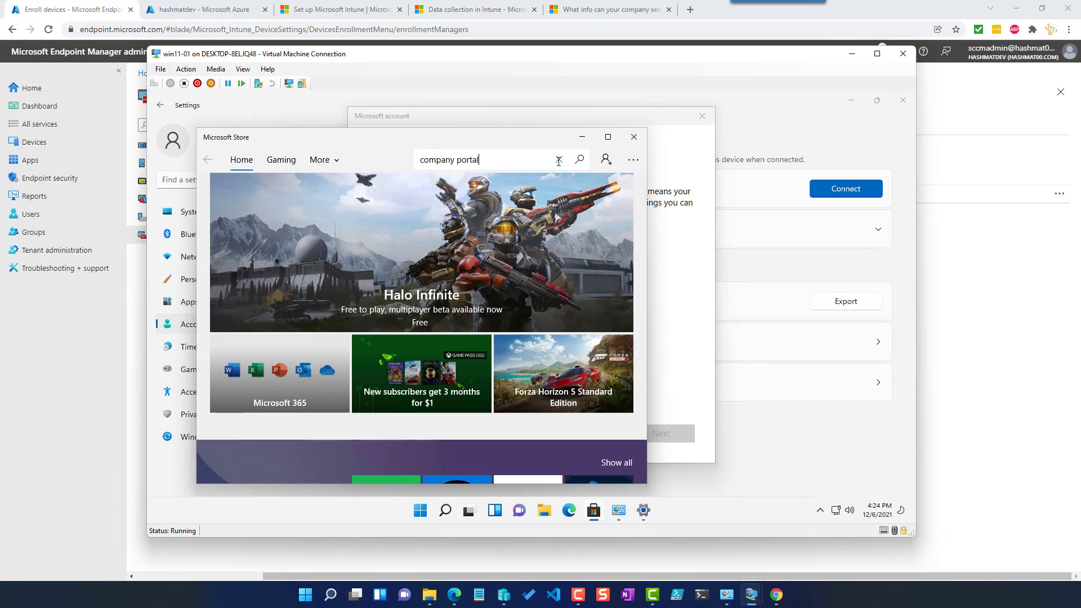
key("Return")
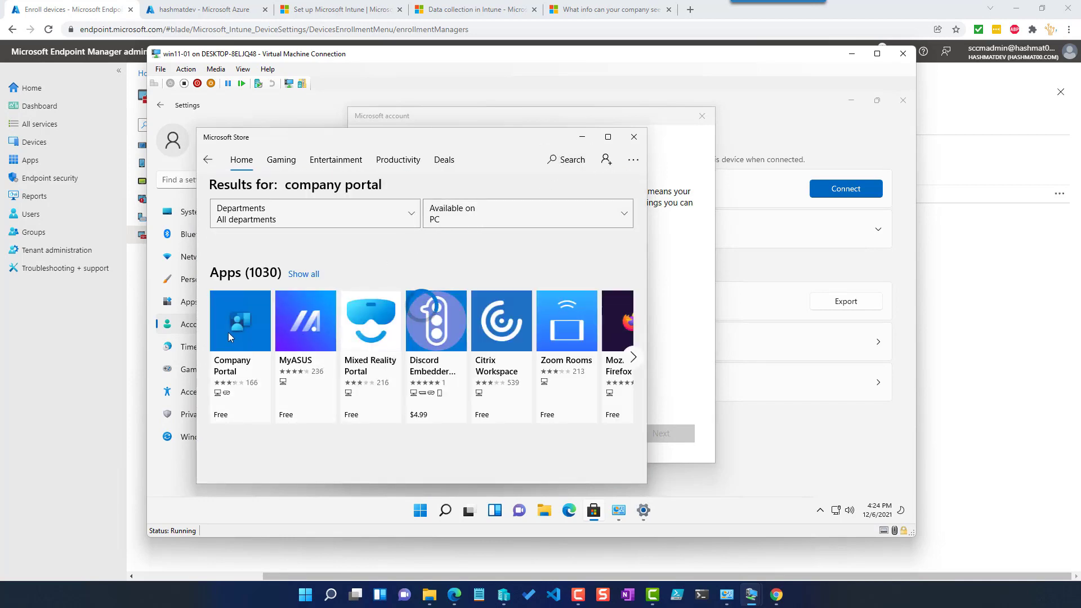
left_click(228, 334)
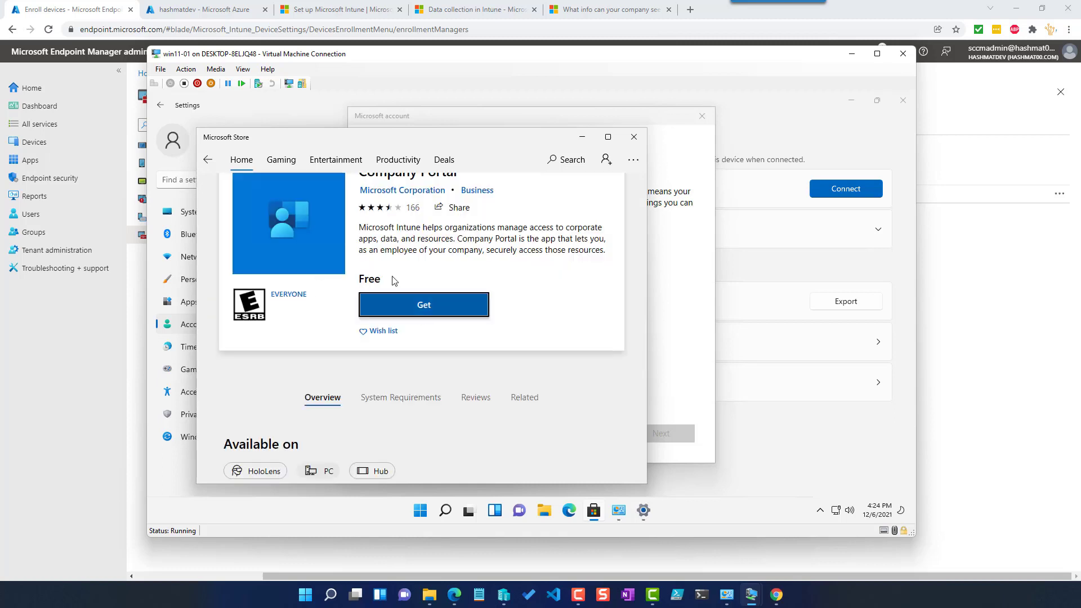
- Get the Company Portal app from Microsoft Store without signing in, install it, and move the Store window aside
left_click(429, 343)
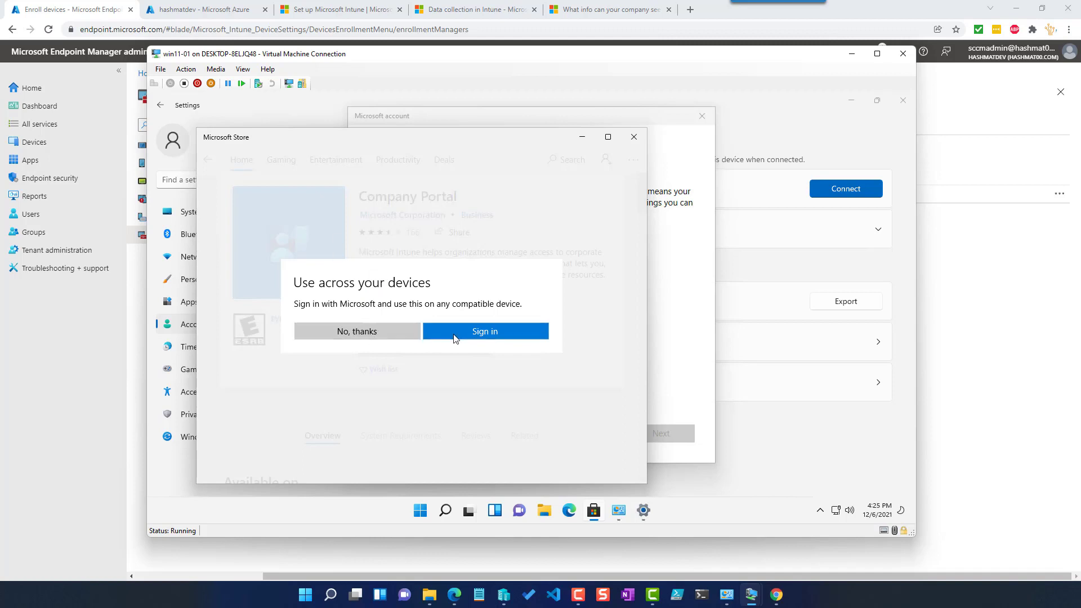
left_click(409, 332)
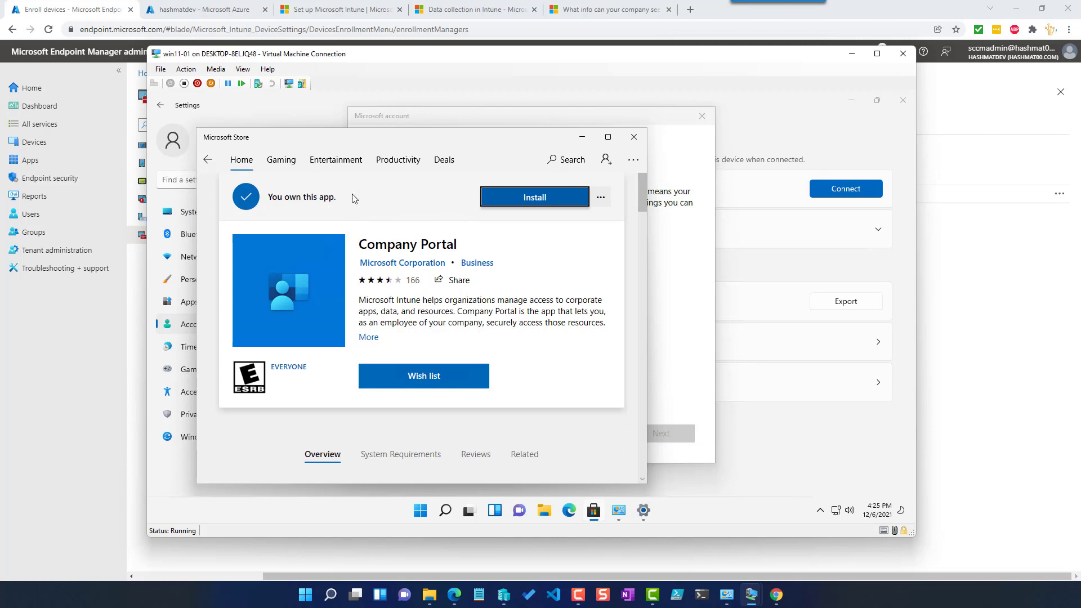
key("Return")
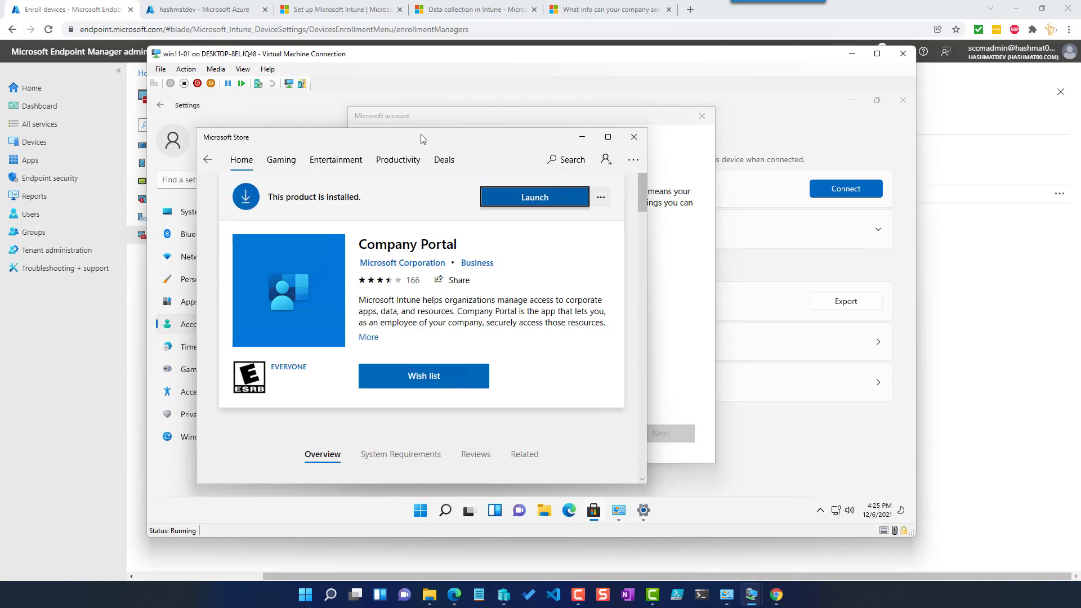
left_click_drag(446, 138, 614, 194)
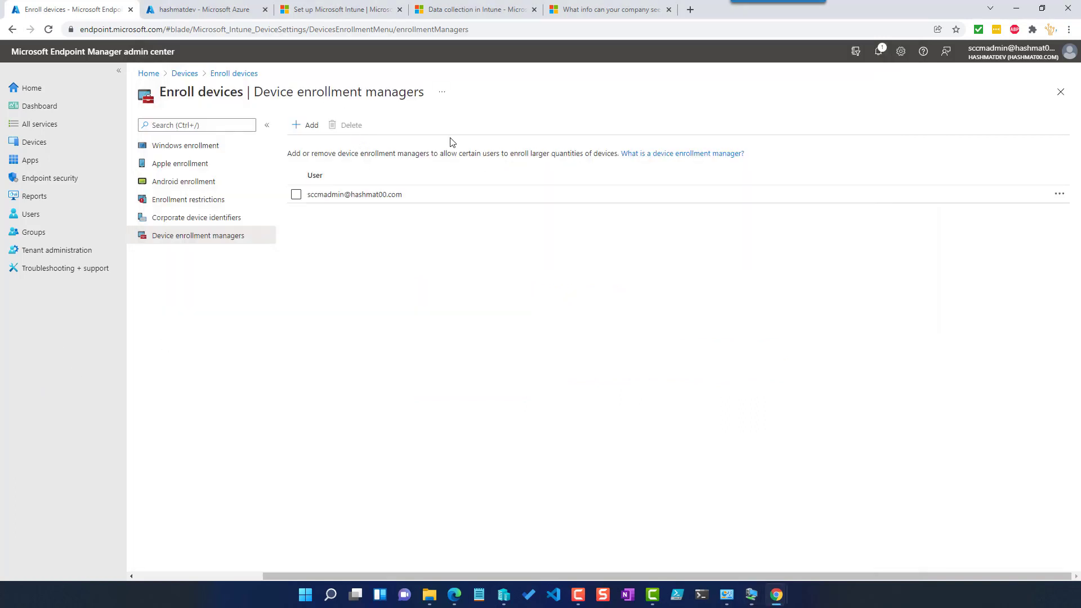
- Switch to the SCCM virtual machine and apply Pilot automatic Intune enrollment for the All Workstations collection in CoMgmtSettingsProd
left_click(777, 595)
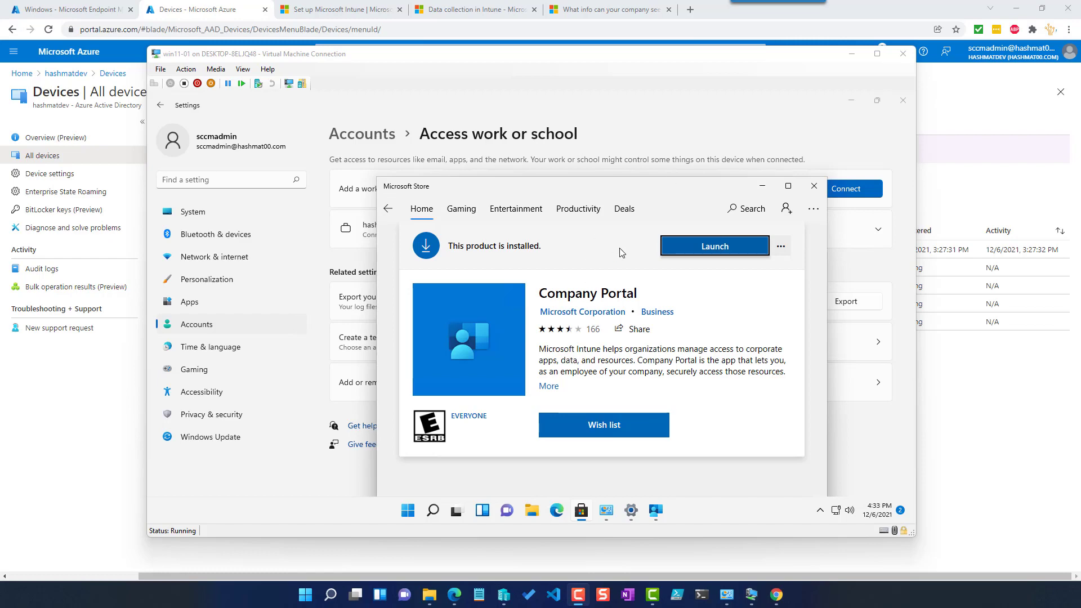
mouse_move(755, 591)
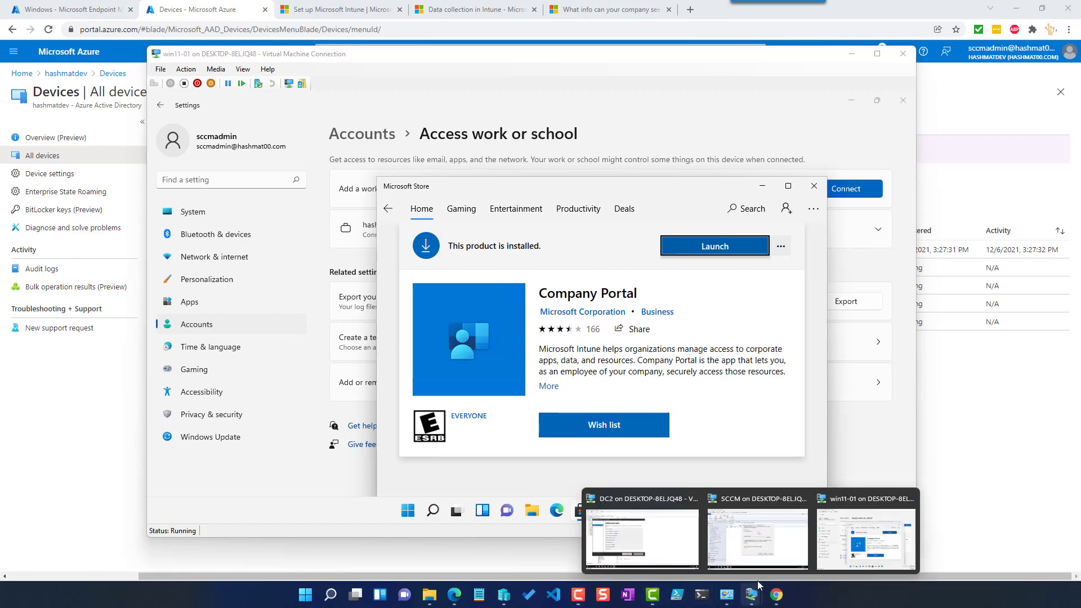
left_click(758, 541)
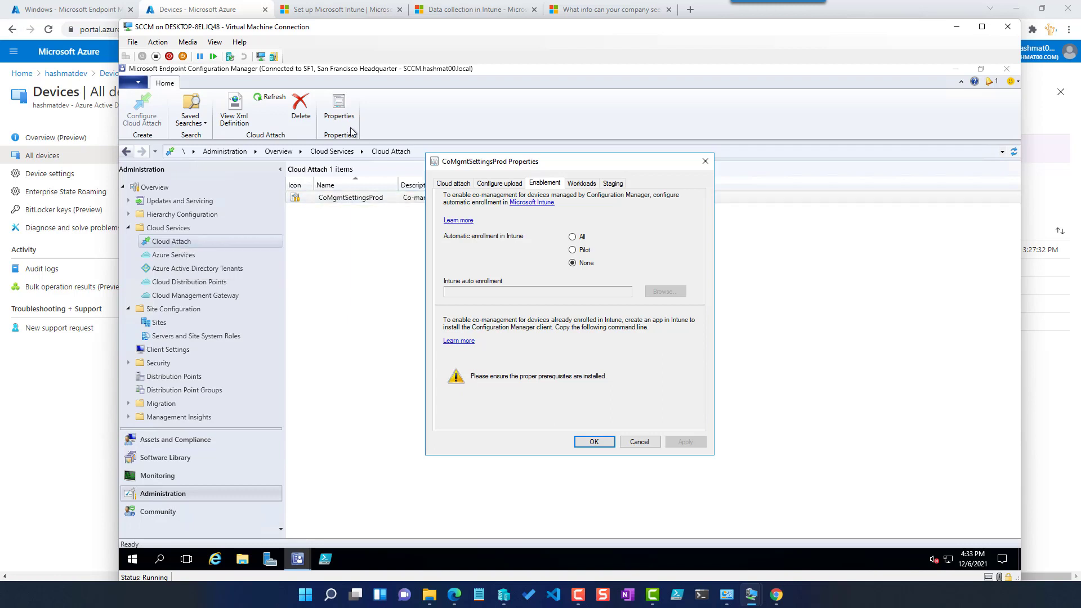
left_click(586, 251)
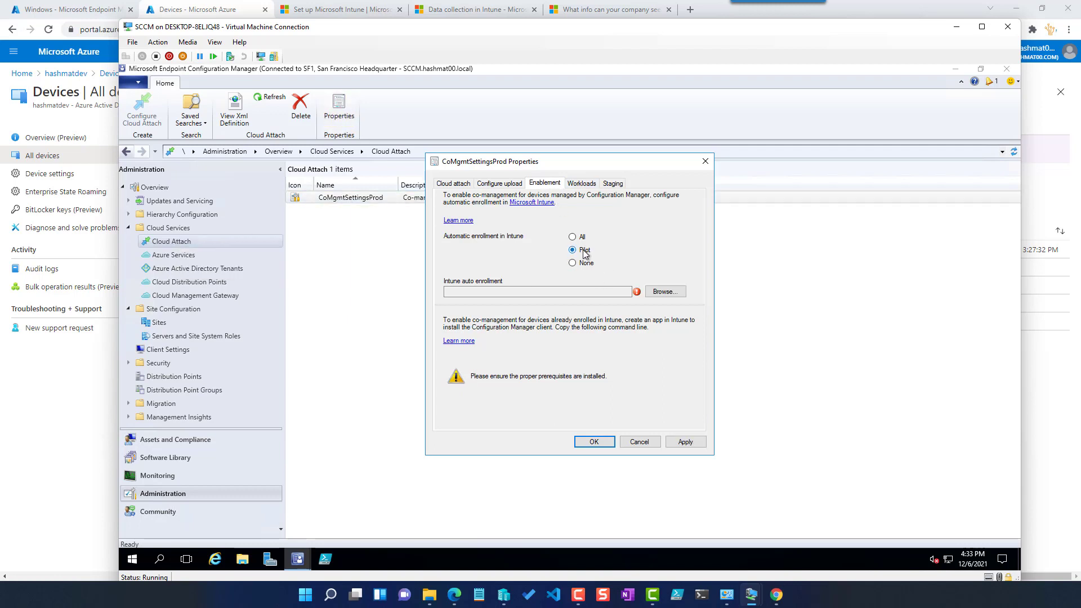
left_click(666, 291)
left_click(425, 237)
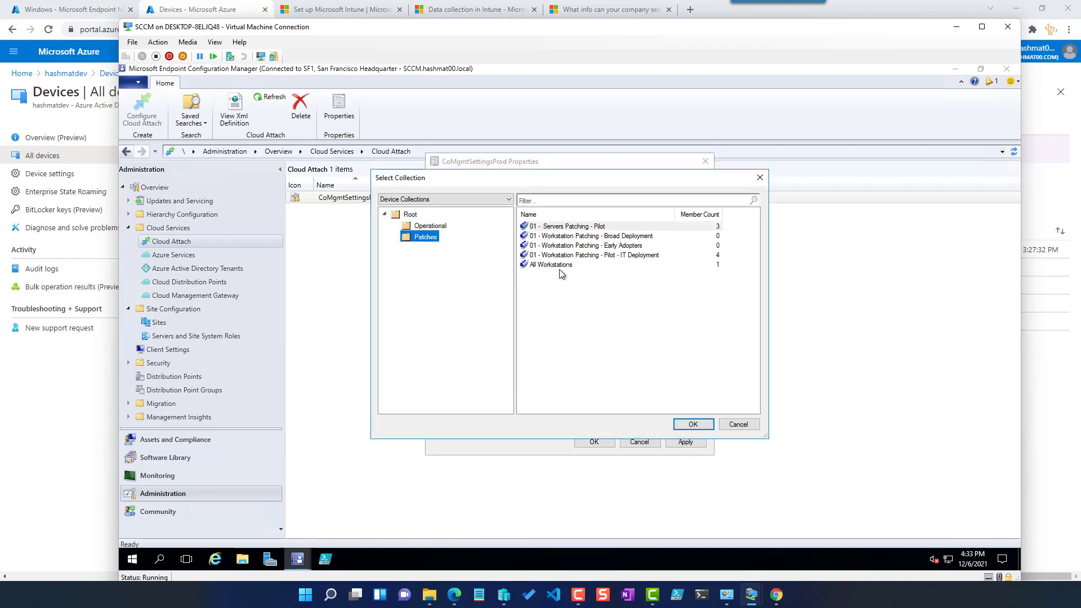
double_click(558, 265)
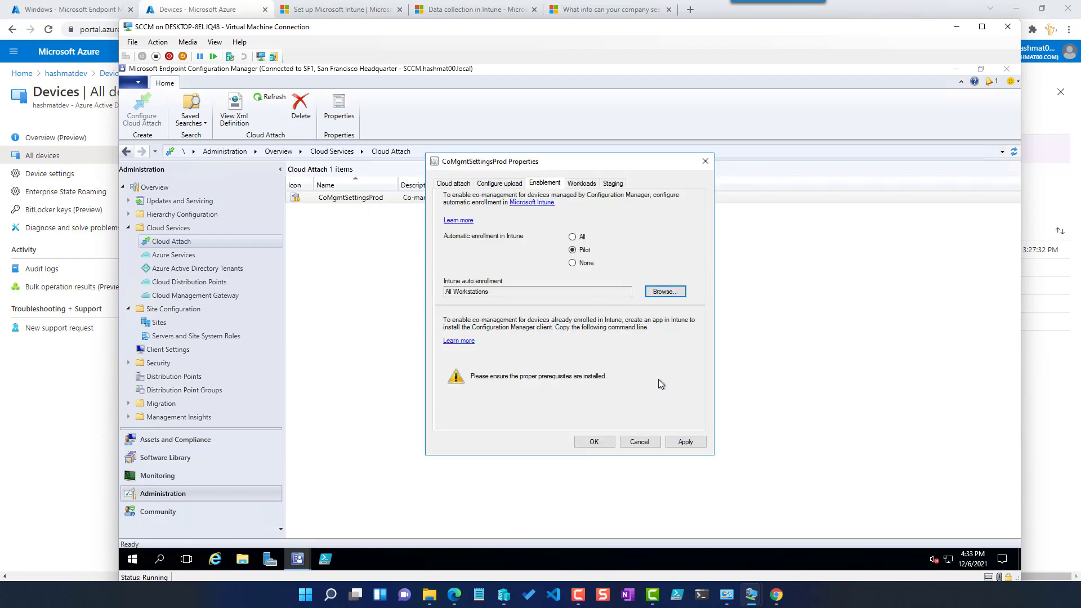
left_click(691, 441)
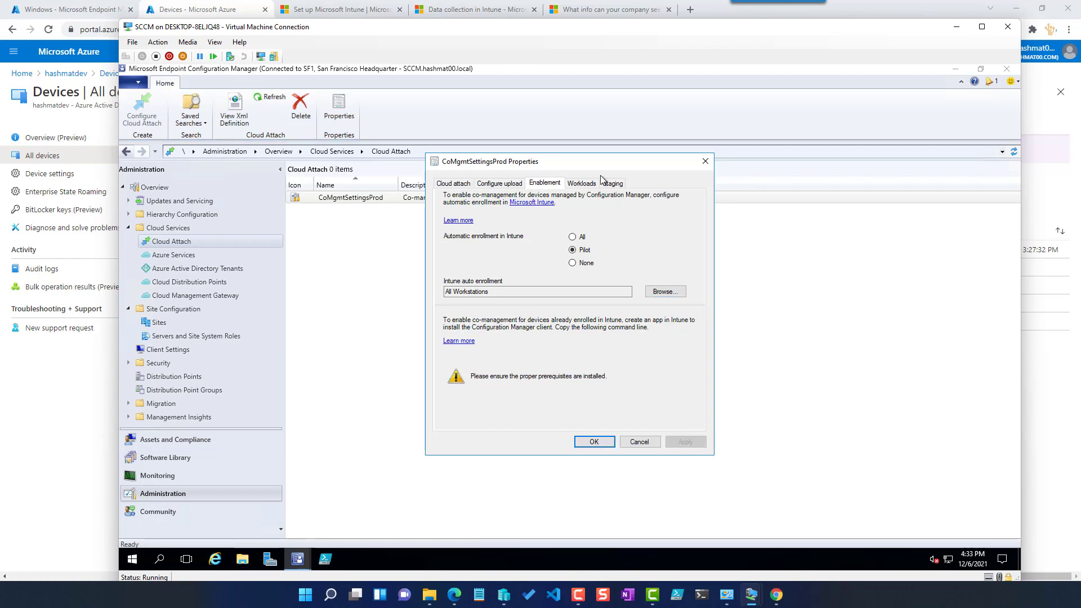
- Move the Client apps and Office Click-to-Run apps co-management workloads to Pilot Intune
left_click(584, 183)
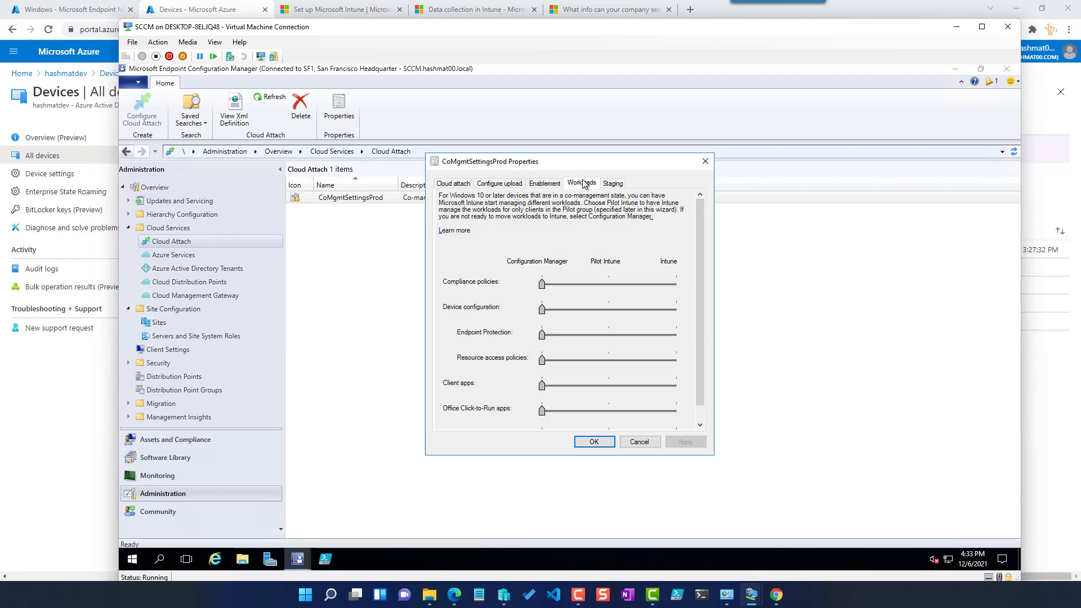
left_click(610, 383)
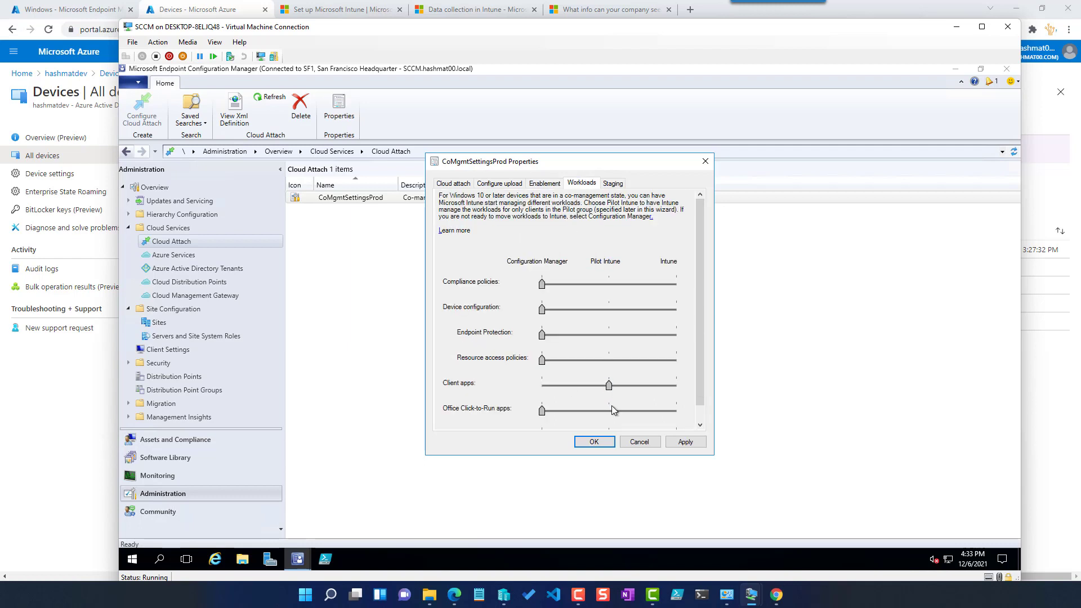
left_click(611, 406)
left_click_drag(699, 316, 700, 364)
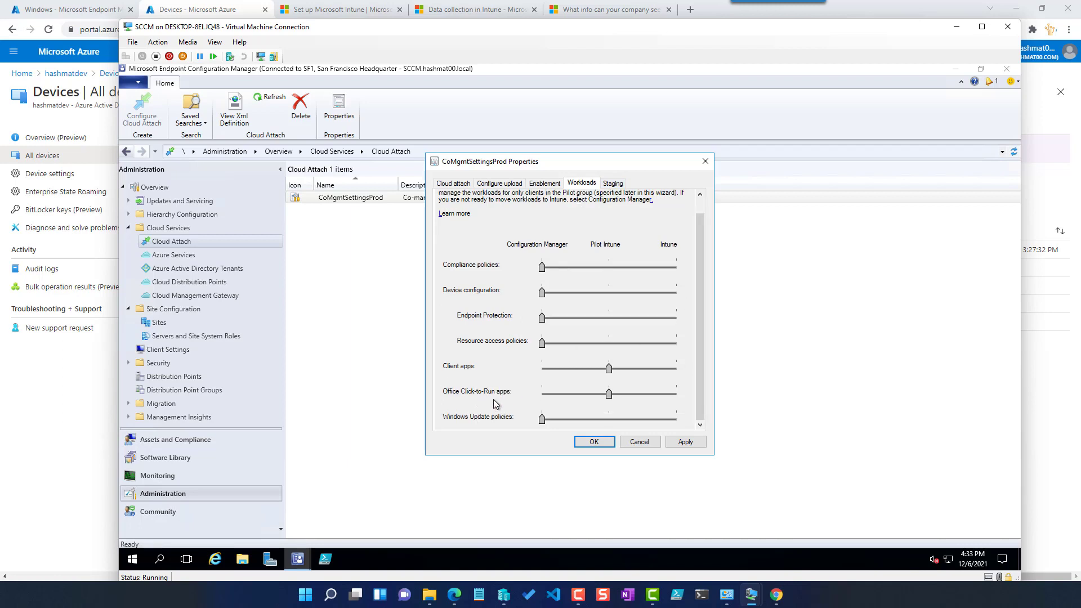
- Assign the All Workstations collection as the staging pilot group for Client apps and Office Click-to-Run apps, and save the co-management properties
left_click(613, 184)
left_click(668, 356)
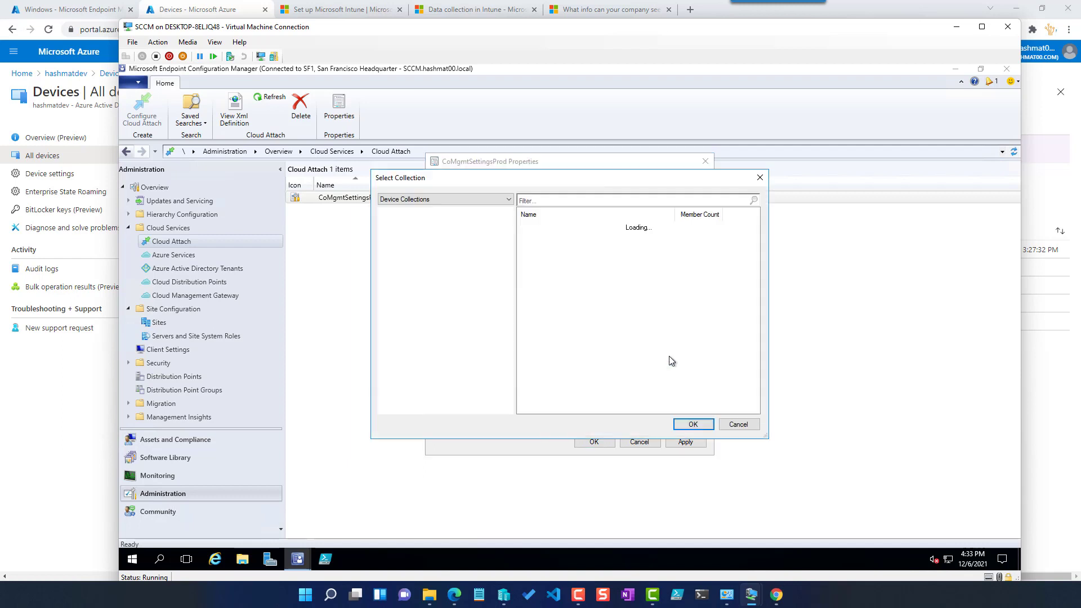
left_click(432, 237)
double_click(556, 265)
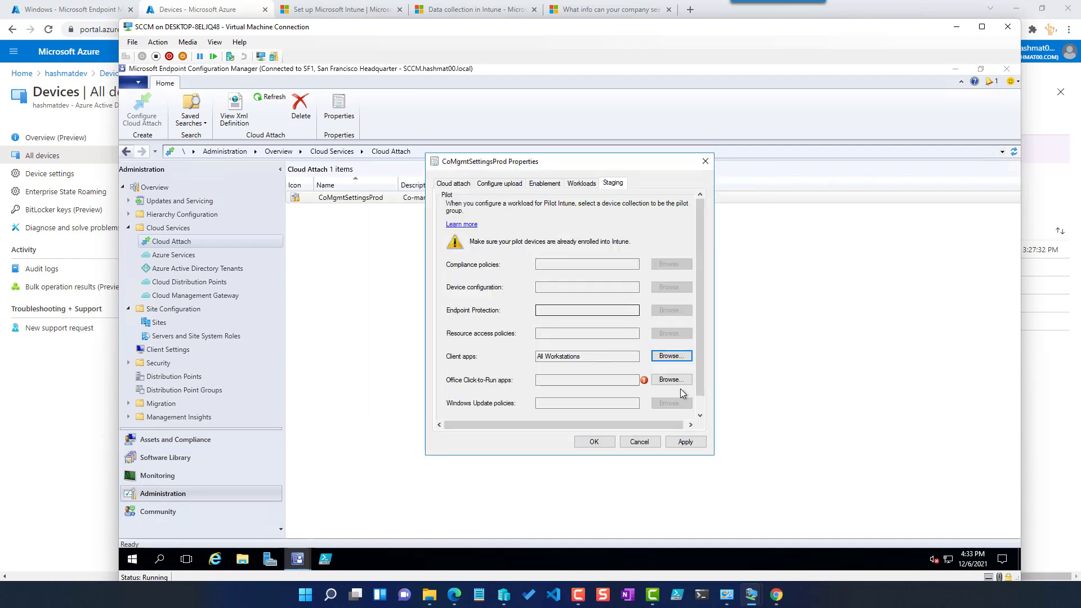
left_click(670, 380)
left_click(426, 237)
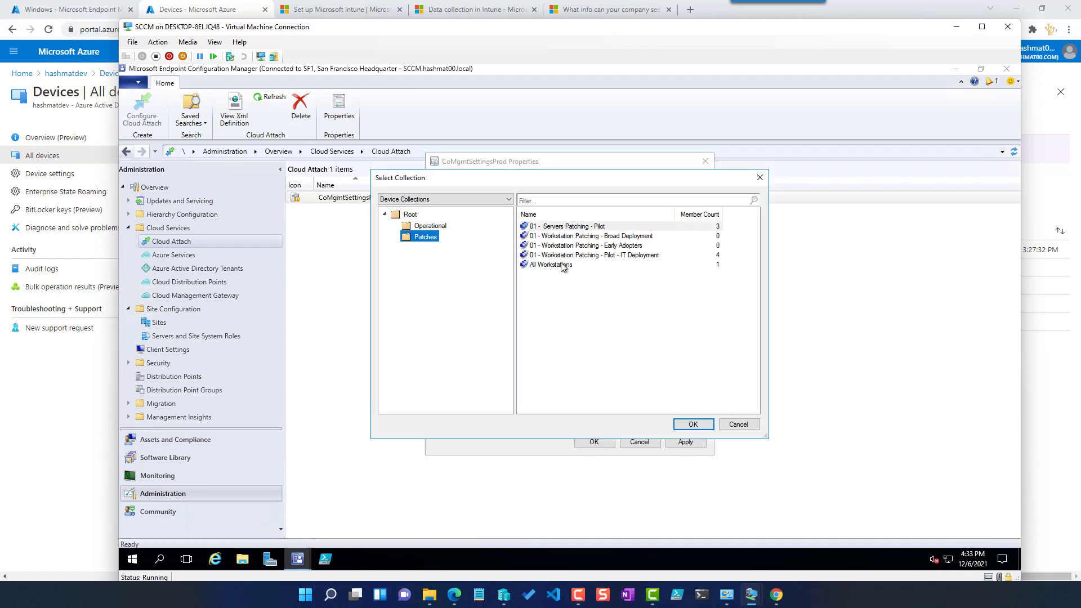
double_click(558, 265)
left_click(685, 442)
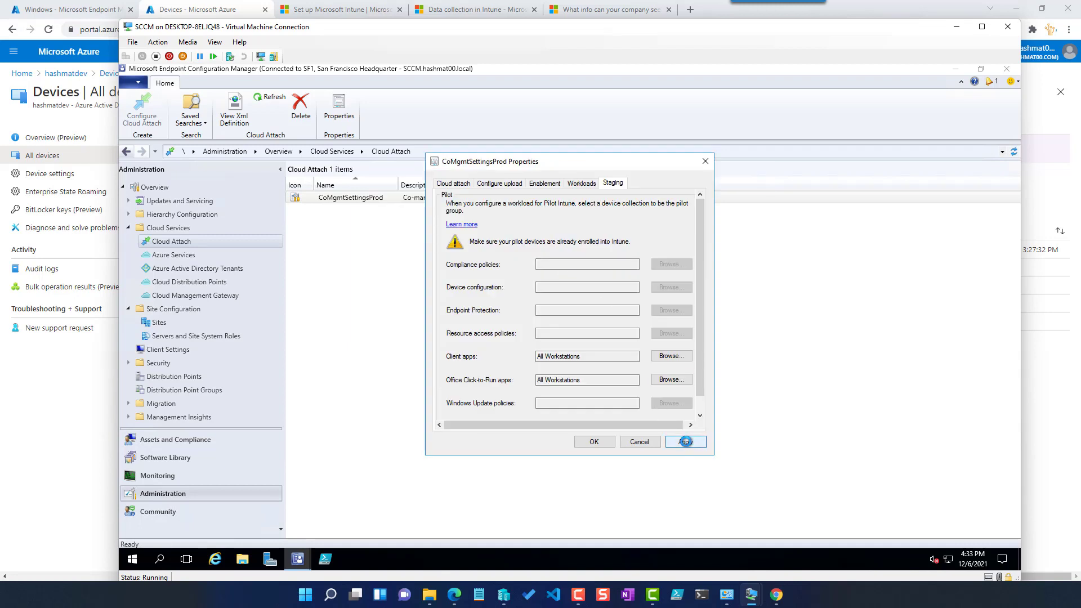
left_click(595, 441)
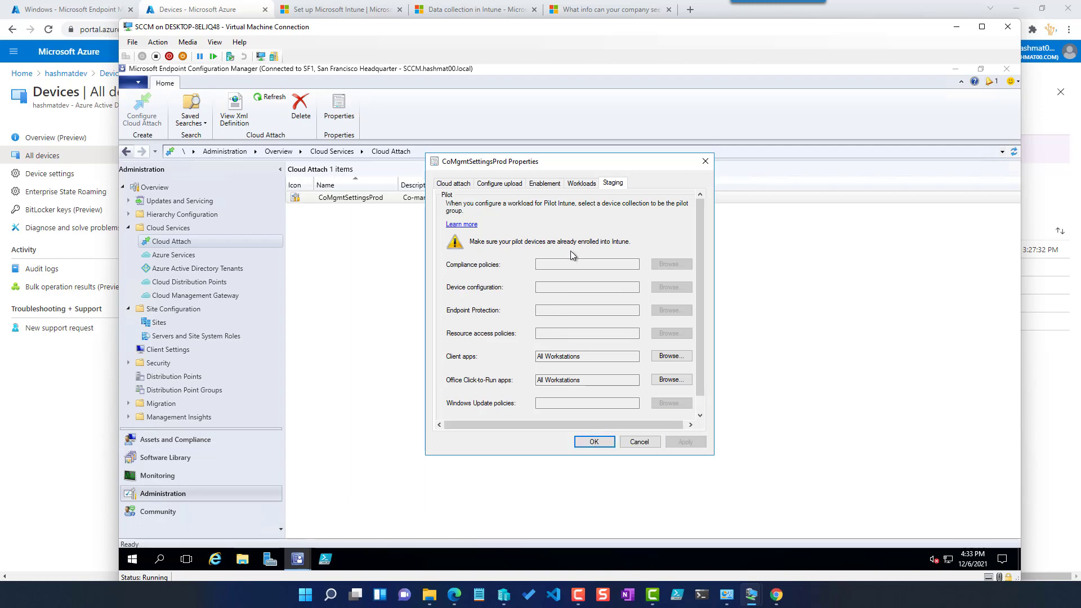
- Send a Download Computer Policy client notification to MININT-CU1LLLS from the devices in Assets and Compliance
left_click(185, 444)
left_click(347, 251)
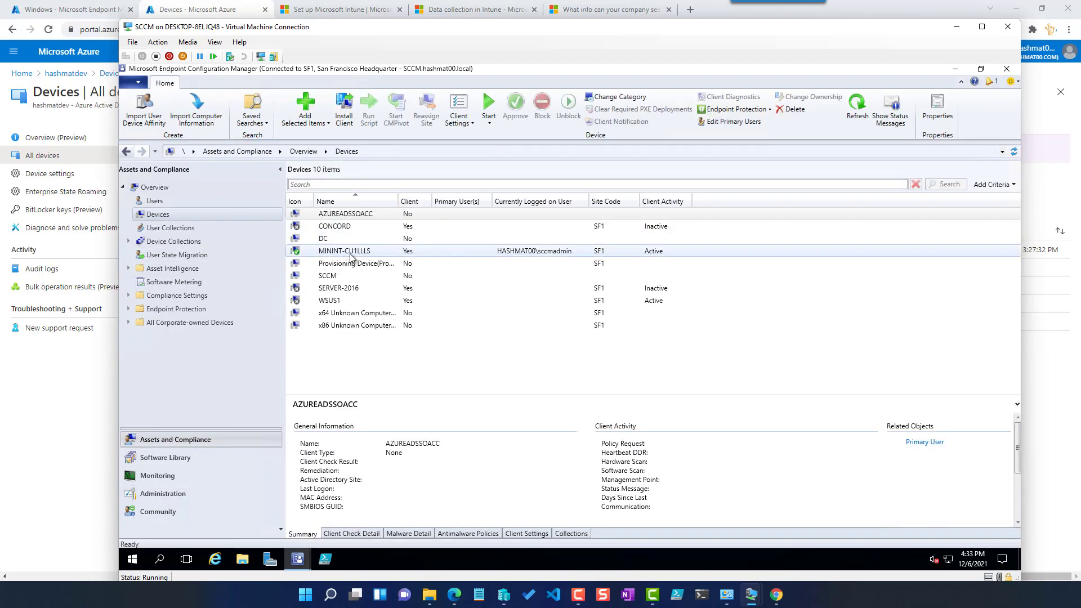
right_click(348, 255)
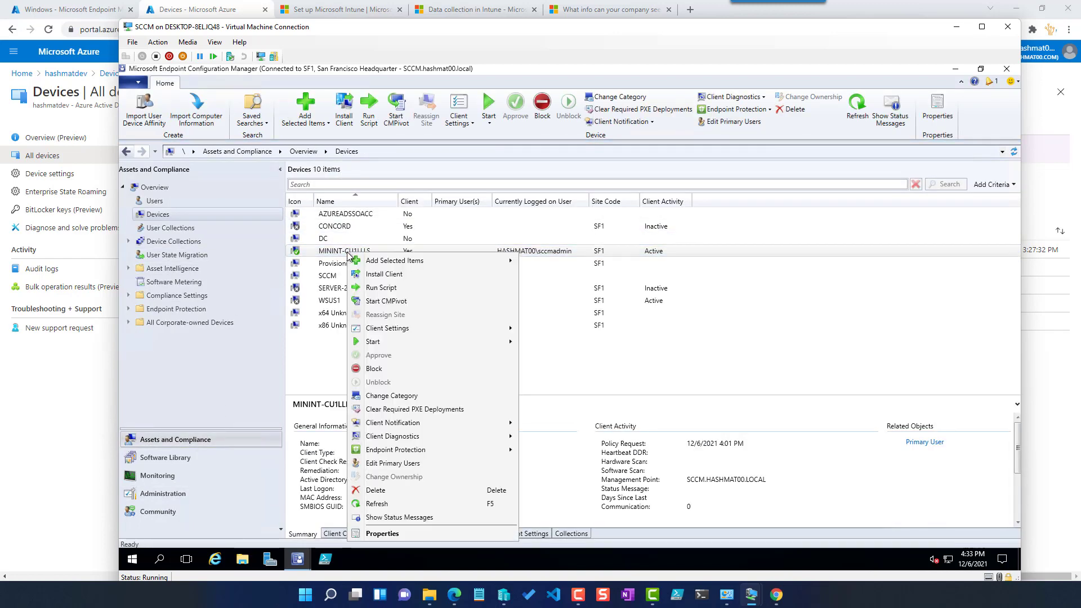
mouse_move(443, 436)
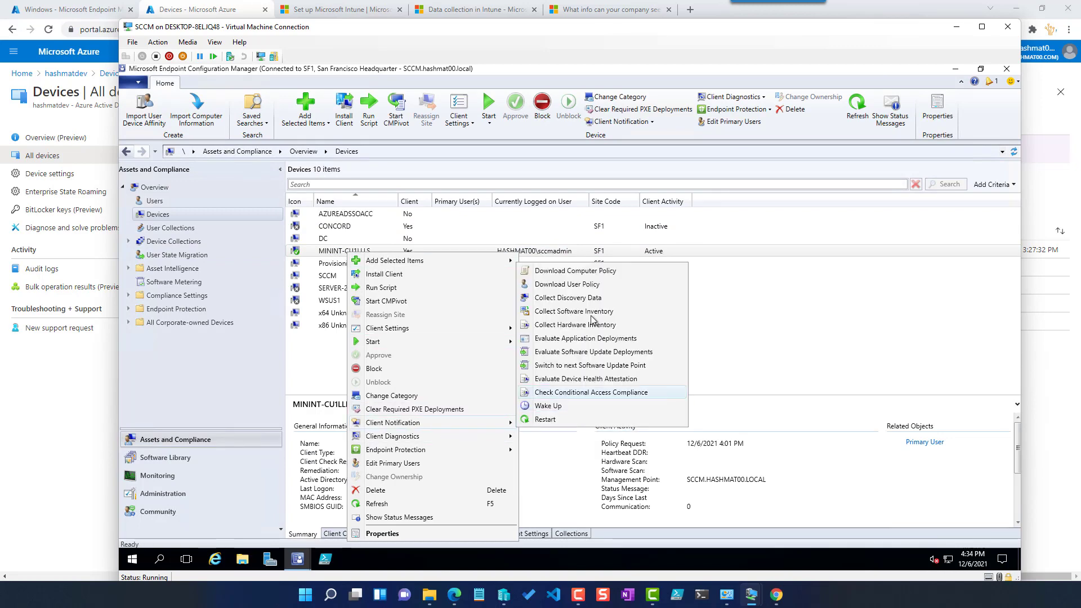
left_click(586, 271)
left_click(606, 353)
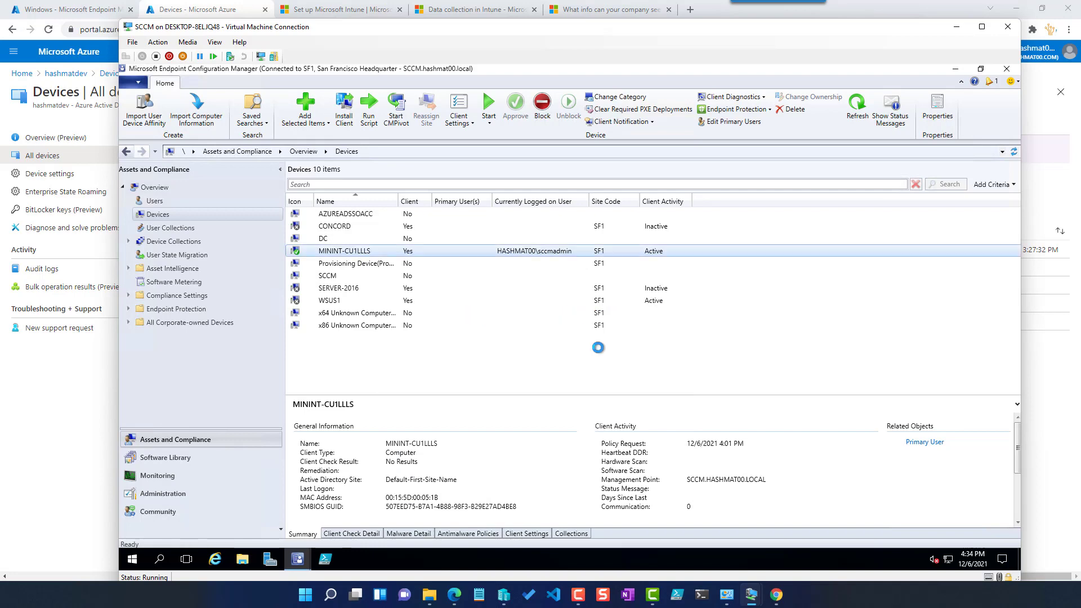
- Switch to the win11-01 virtual machine and run the Machine Policy Retrieval & Evaluation Cycle from the Configuration Manager client properties in Control Panel
mouse_move(749, 594)
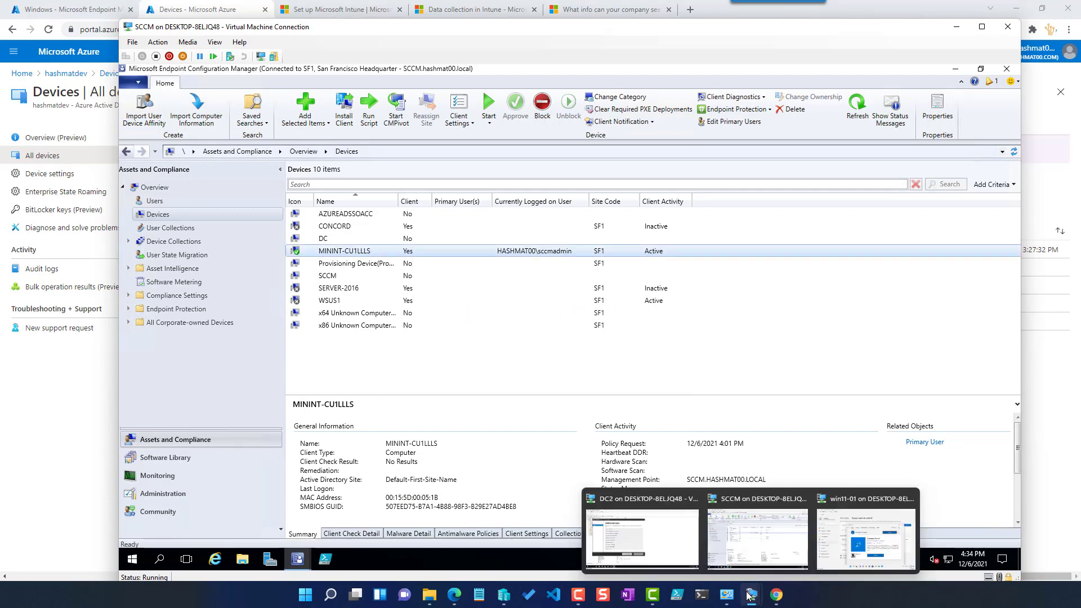
left_click(846, 534)
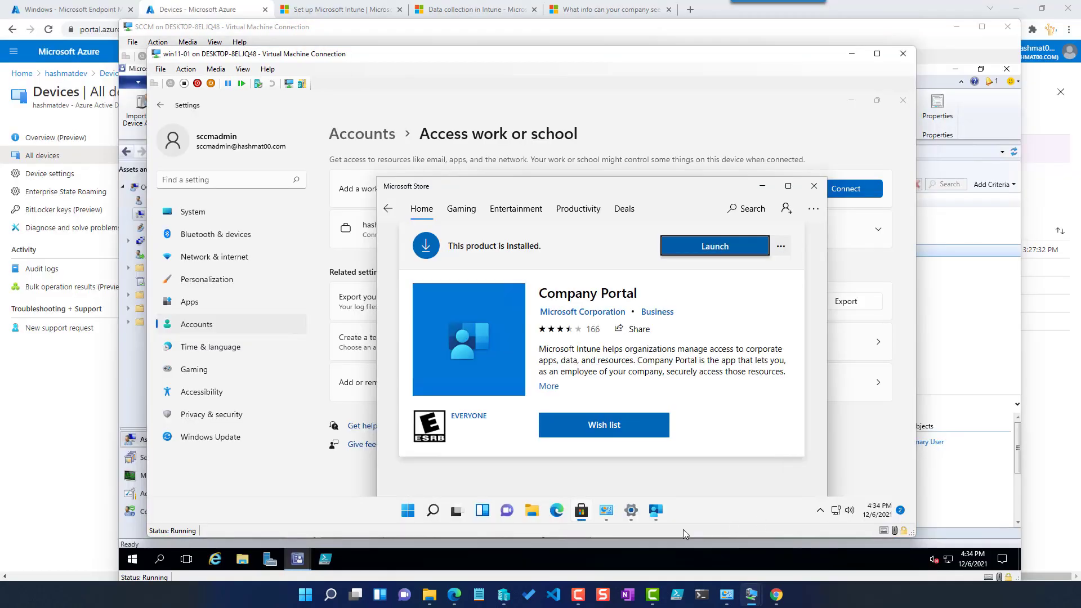
left_click(632, 510)
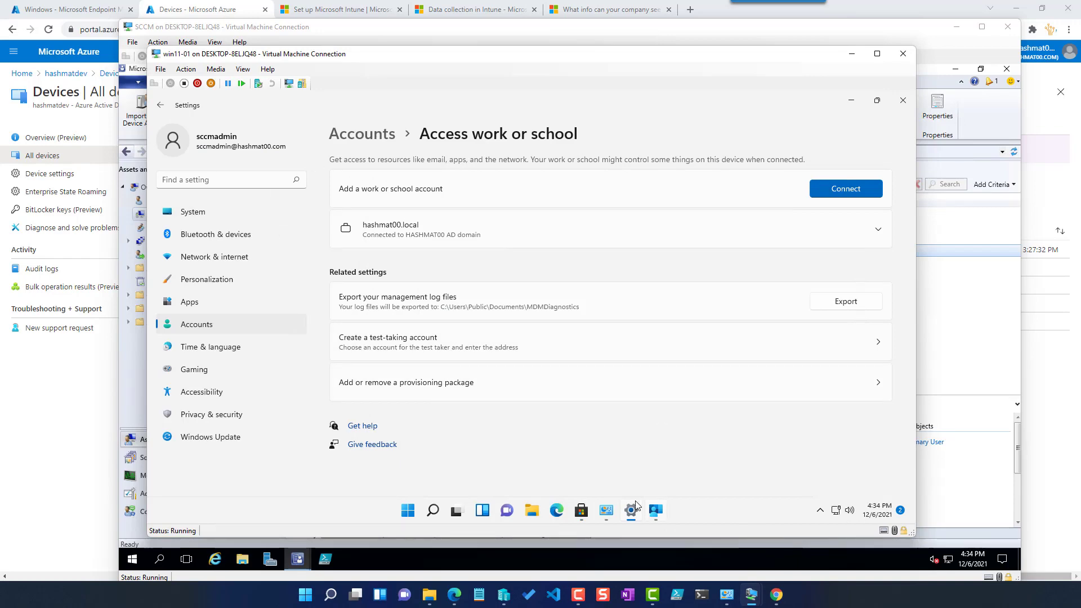
left_click(606, 510)
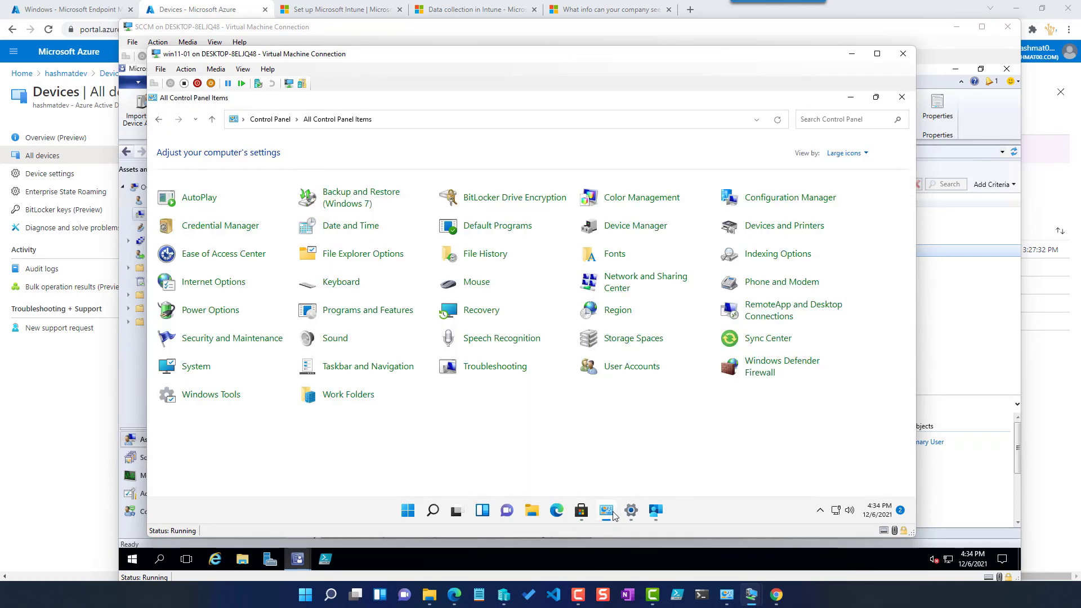
left_click(800, 199)
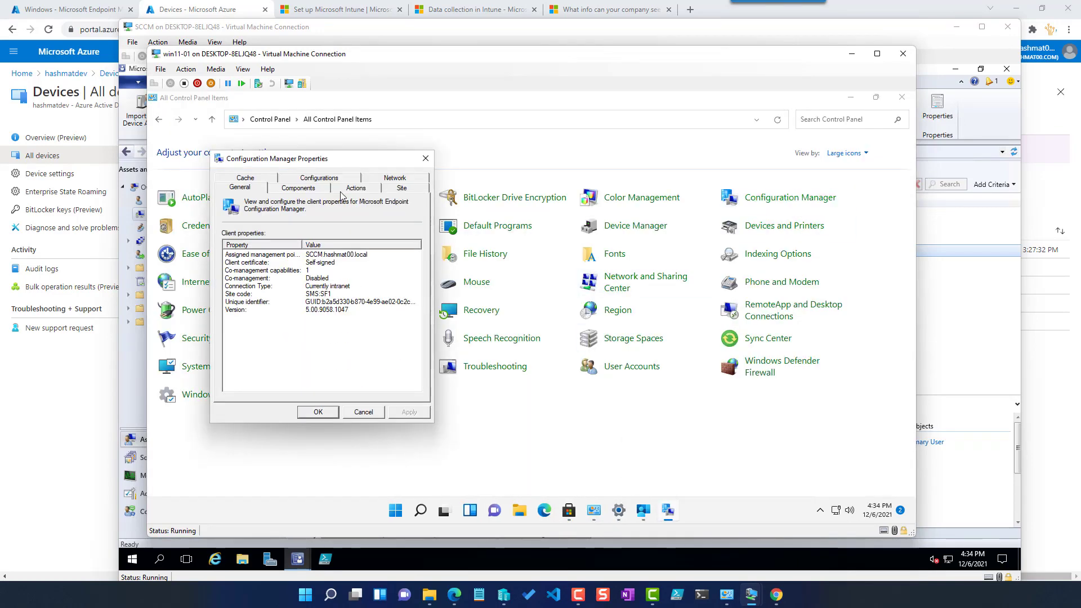
left_click(354, 190)
left_click(329, 281)
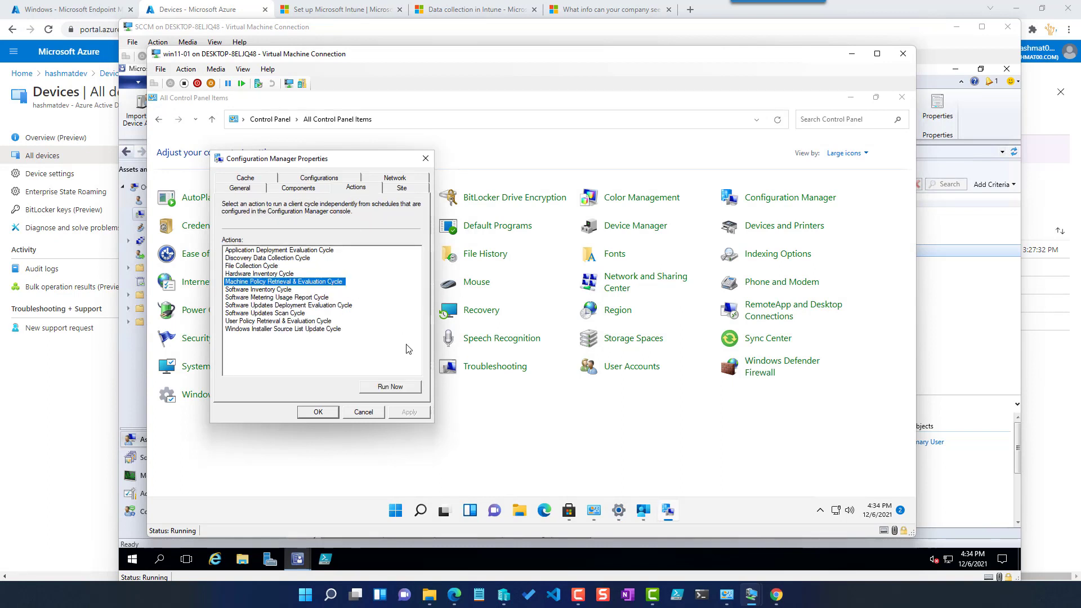
left_click(408, 387)
left_click(620, 340)
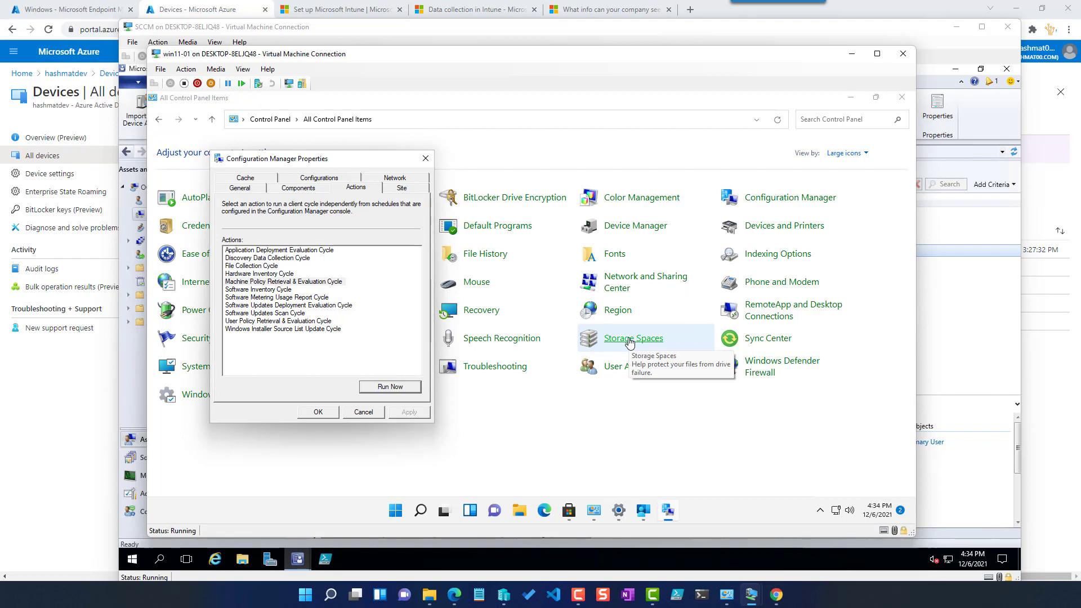
left_click(323, 282)
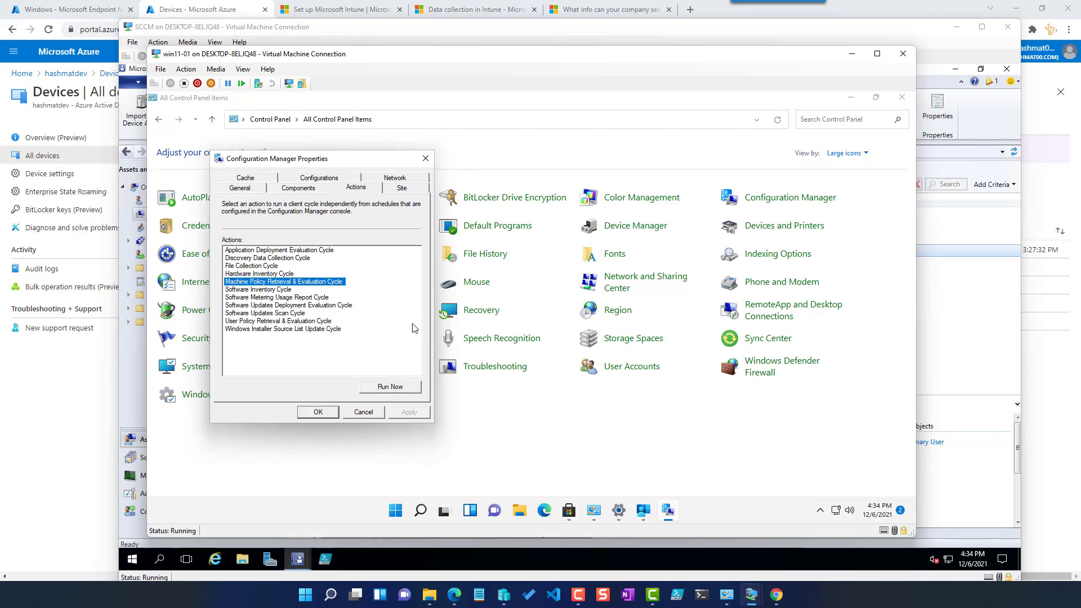
- Return to the Company Portal page in Microsoft Store and launch the installed app
left_click(642, 510)
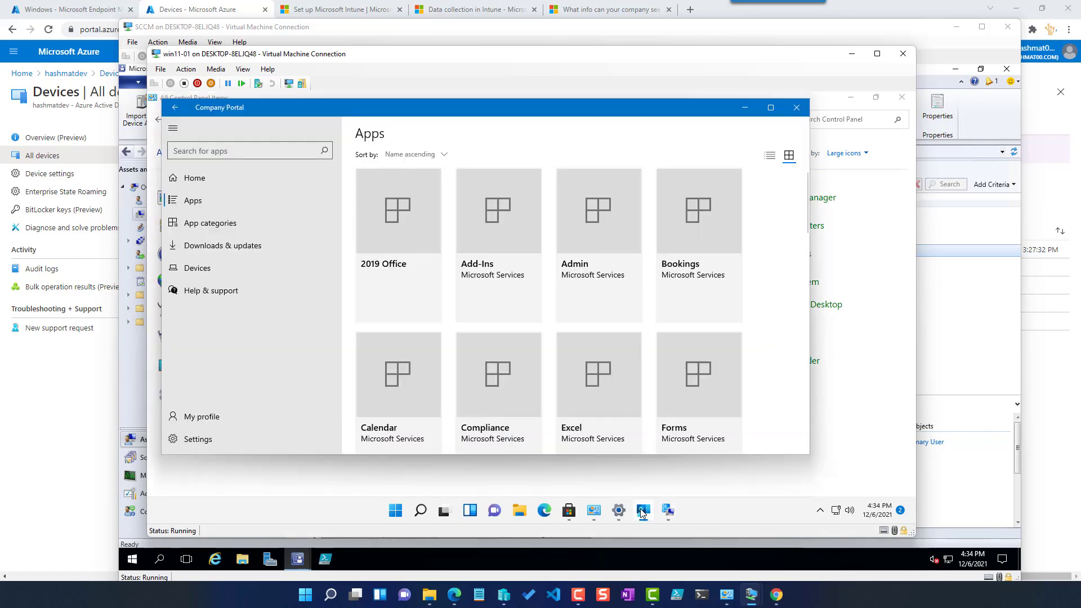
left_click(643, 512)
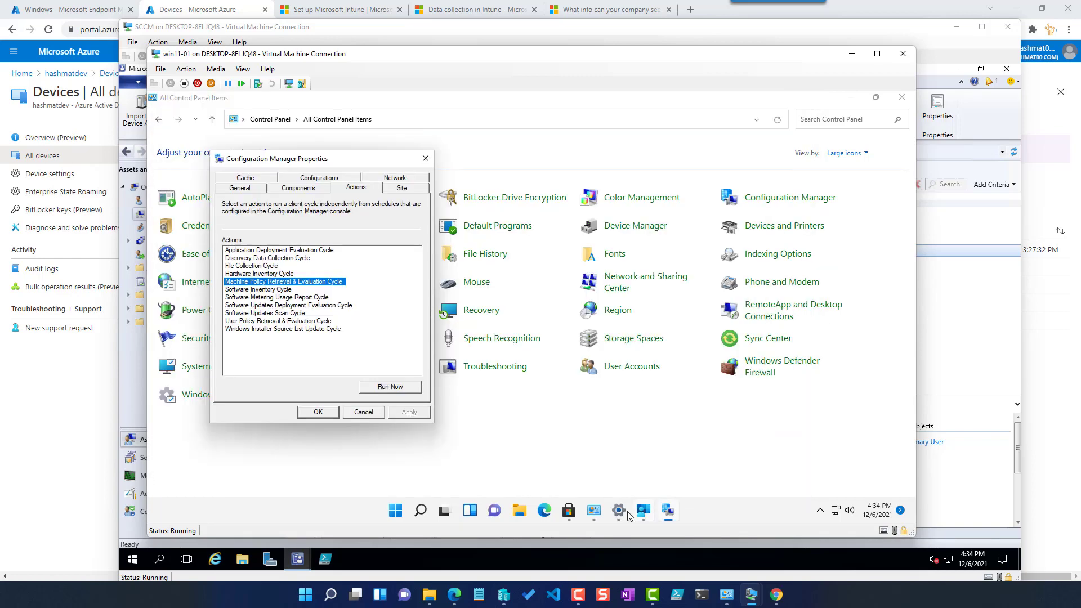
left_click(569, 510)
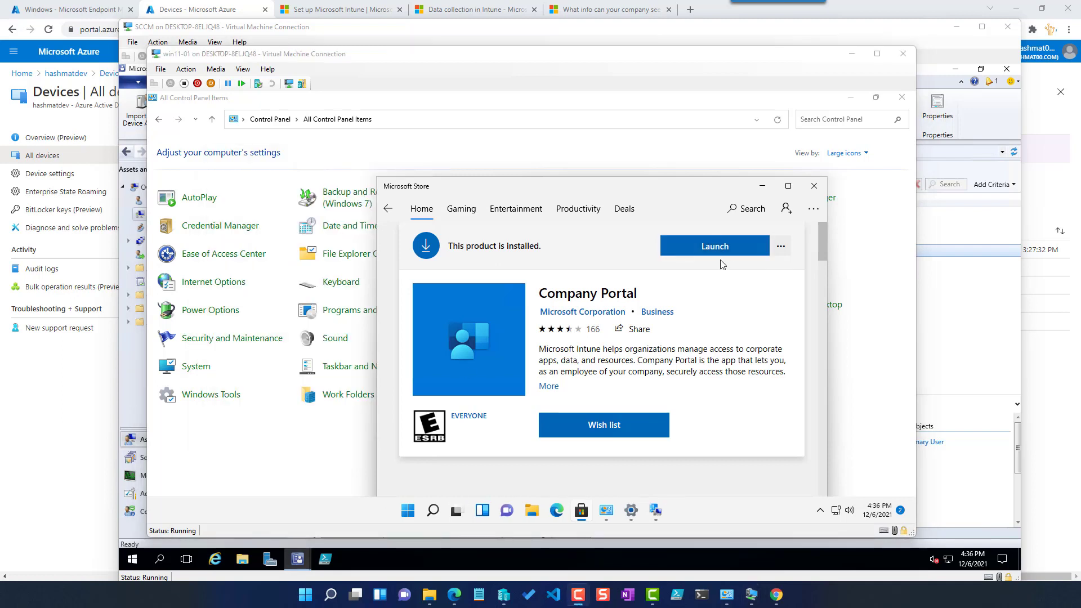
left_click(721, 253)
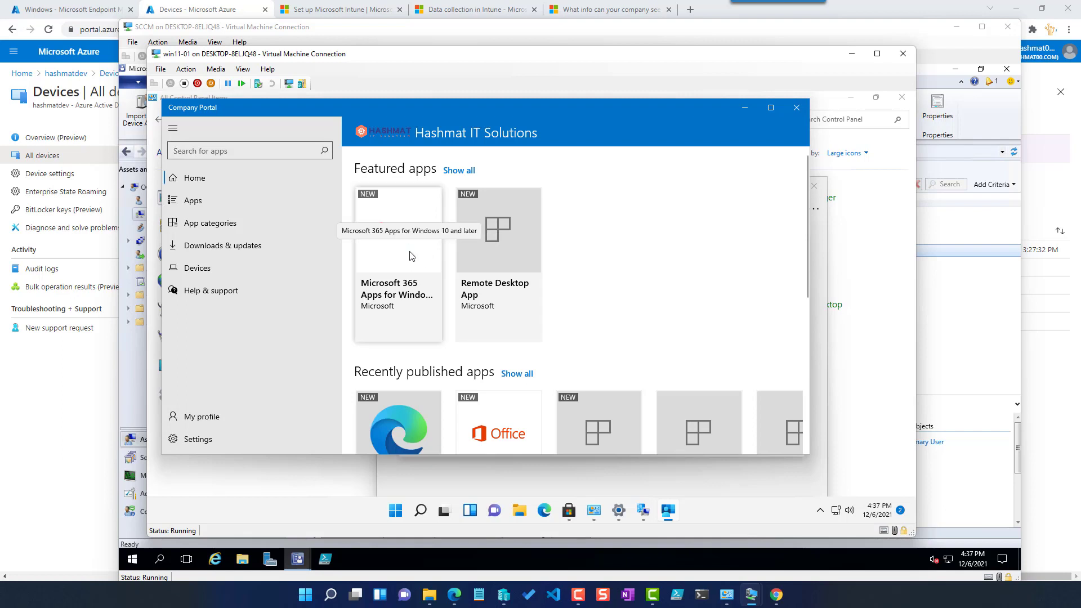
- Look through the recently published apps and devices on the Company Portal home page, and open the full Apps list
scroll(503, 246, "down", 3)
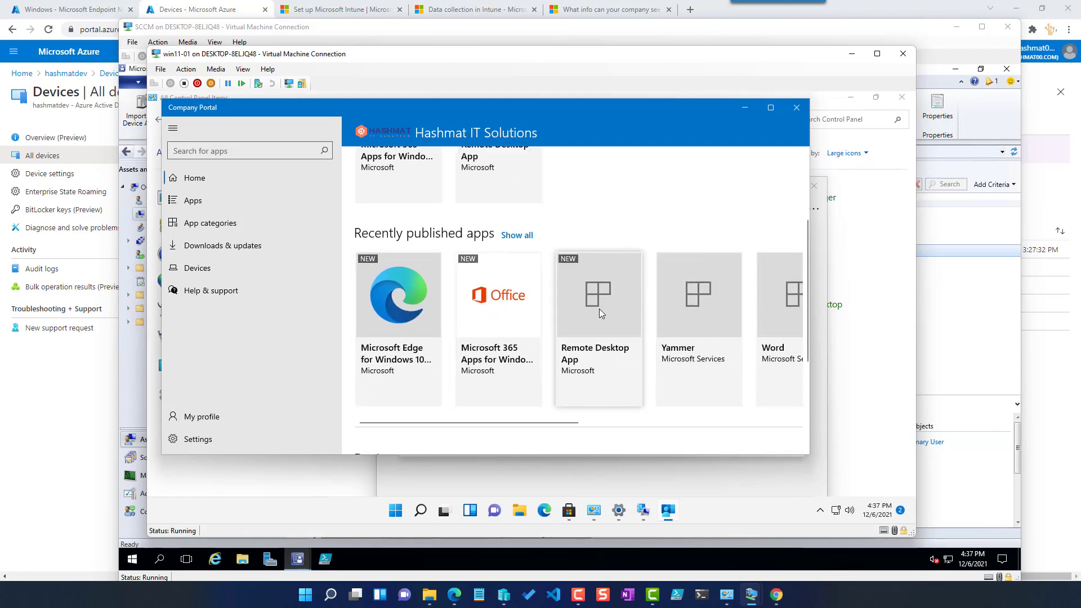
scroll(600, 309, "right", 5)
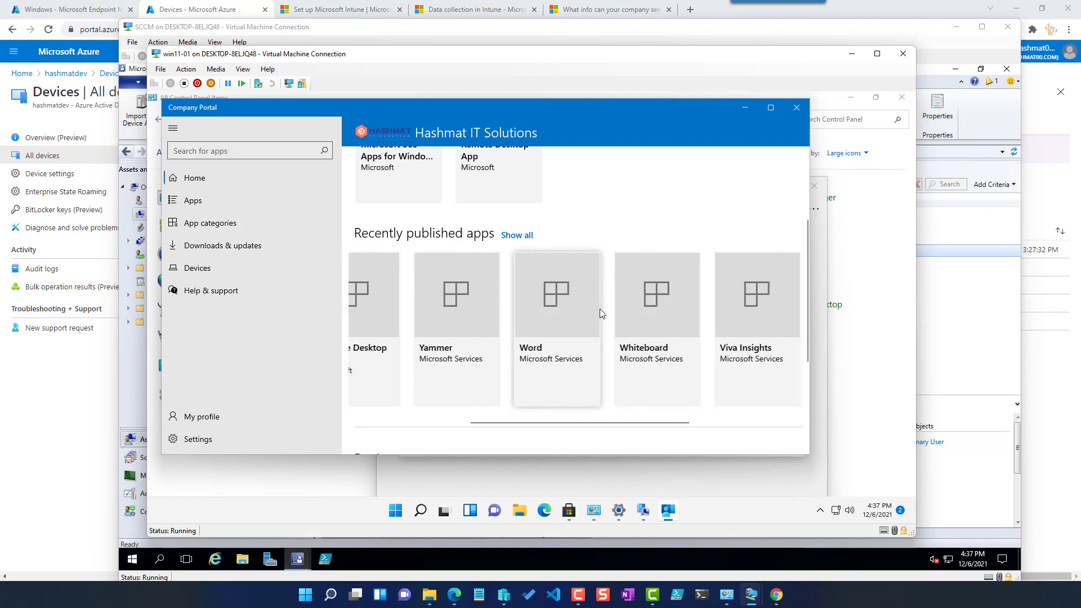
scroll(655, 325, "right", 5)
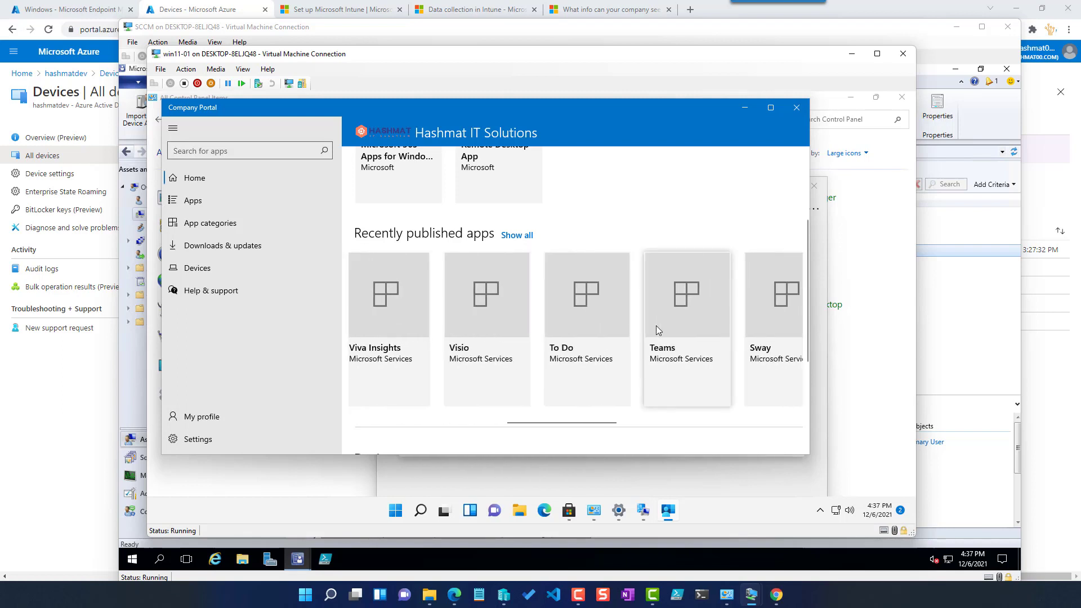
scroll(655, 325, "right", 3)
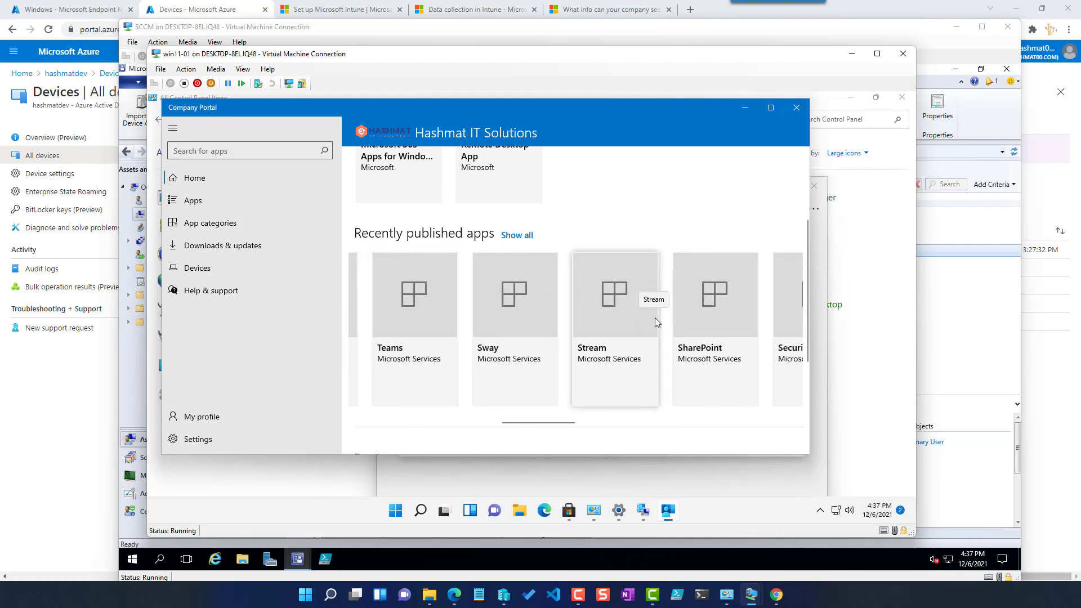
scroll(655, 322, "right", 4)
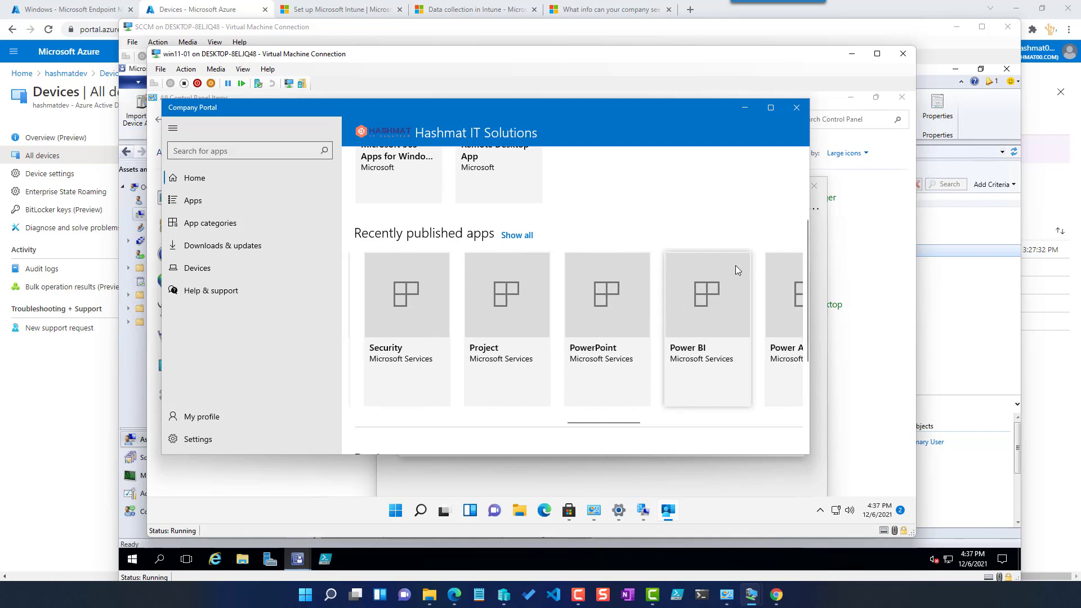
scroll(733, 217, "down", 1)
scroll(678, 335, "down", 3)
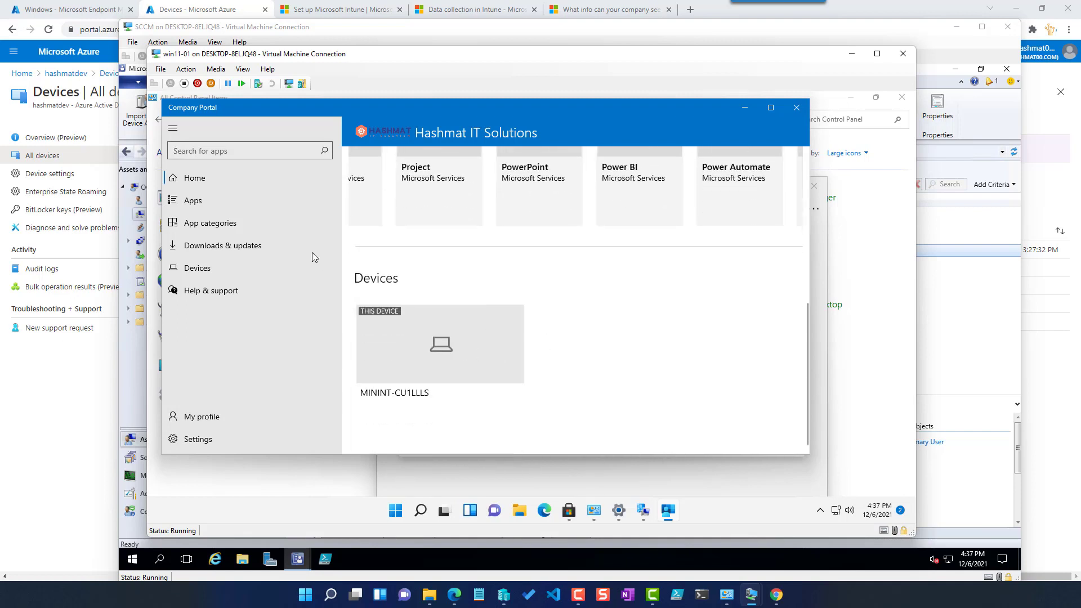
left_click(220, 201)
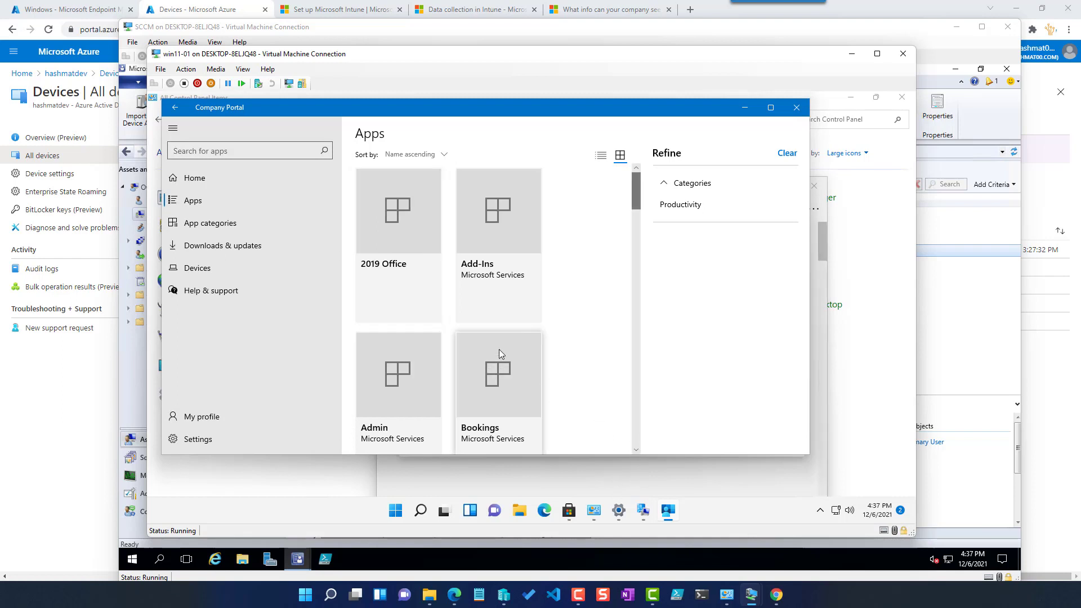
- Search for and open Software Center on the client, view its available applications, and minimize it
left_click(599, 516)
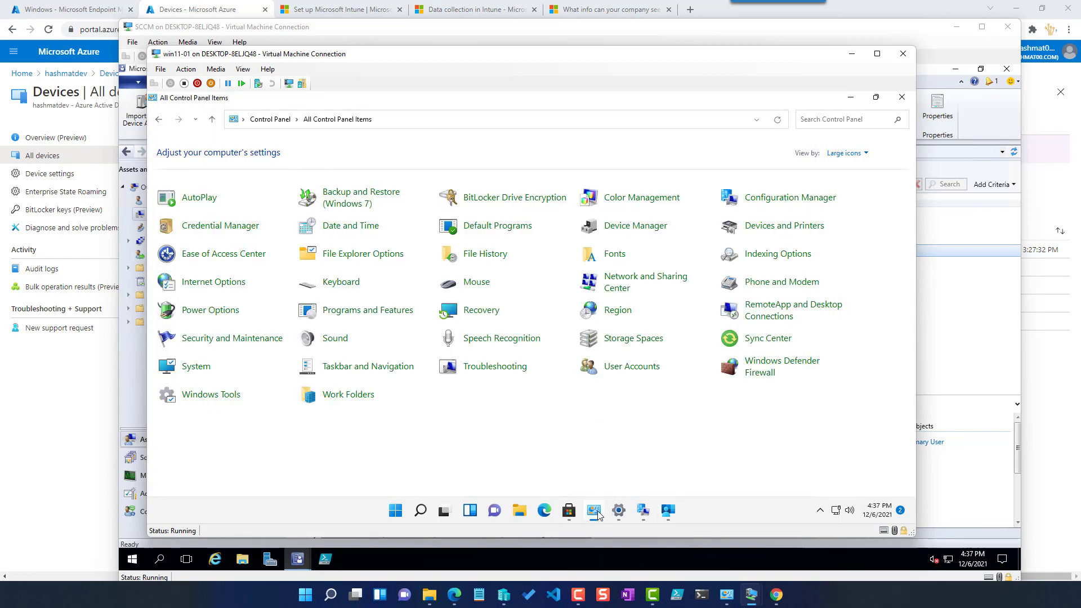
left_click(598, 514)
left_click(422, 510)
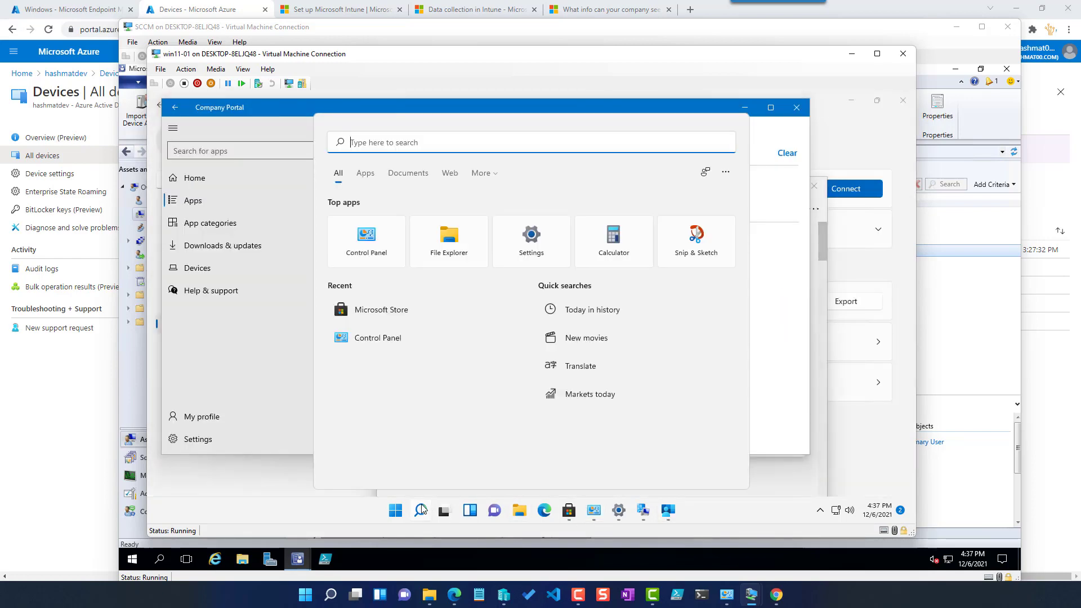
type("software center")
key("Return")
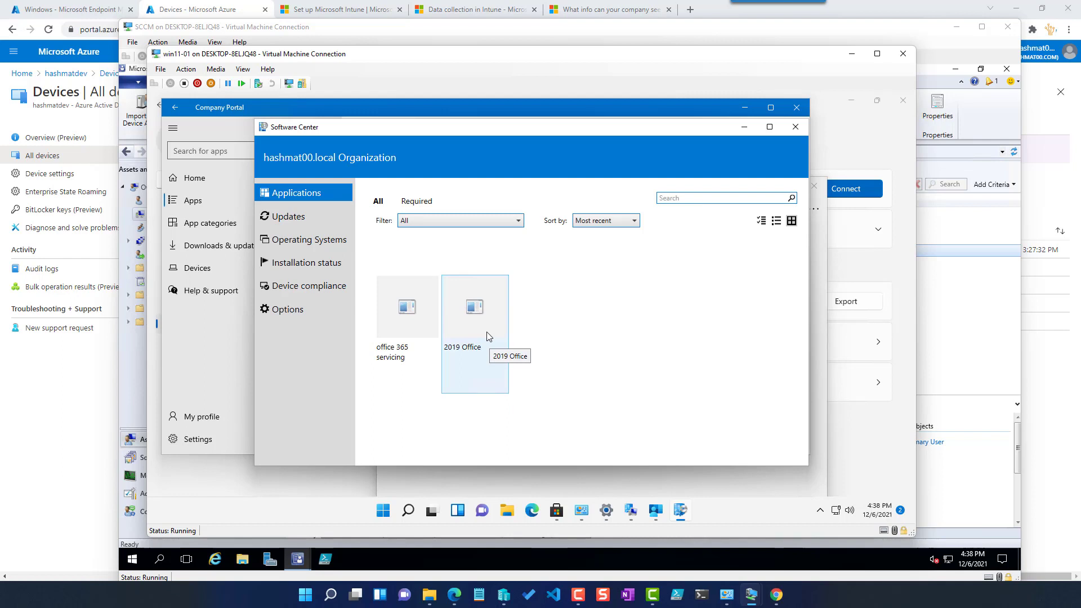
left_click(746, 127)
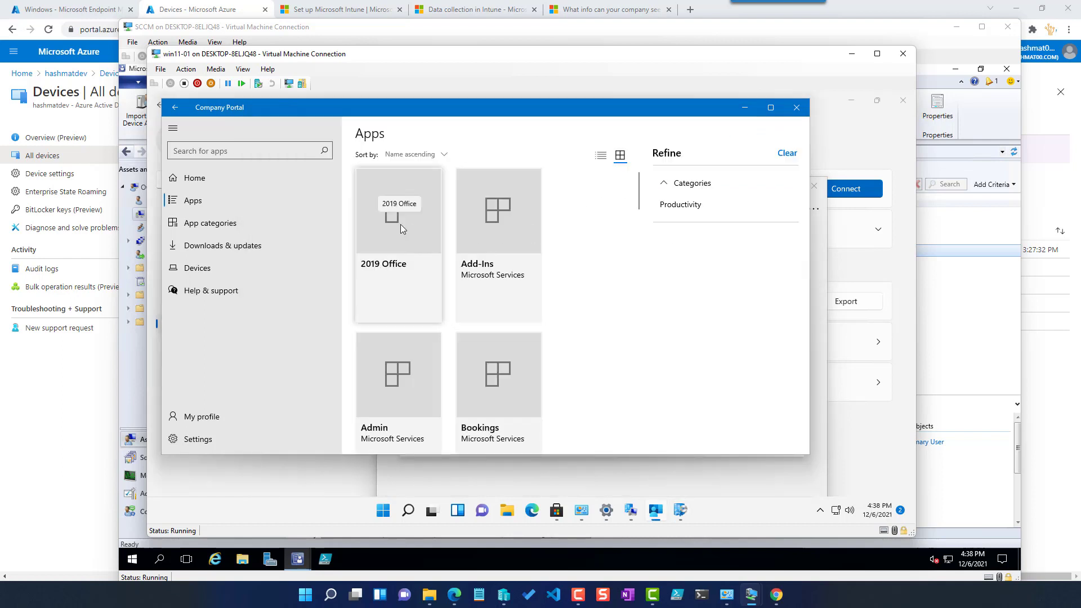
- Look through the Company Portal Apps list for the applications also offered in Software Center
scroll(504, 240, "down", 2)
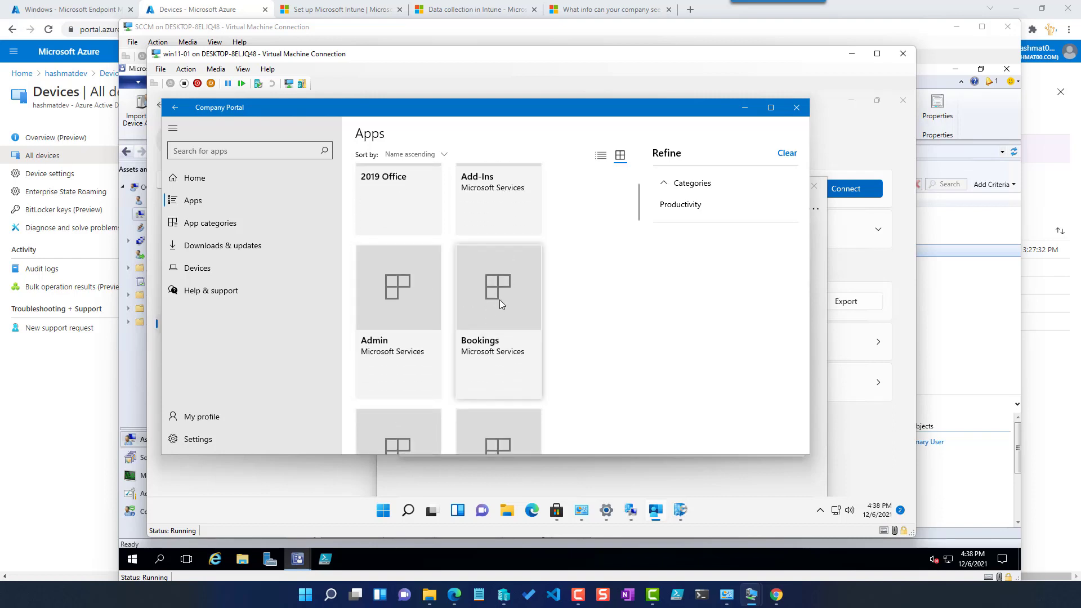
scroll(499, 294, "down", 4)
scroll(498, 291, "down", 8)
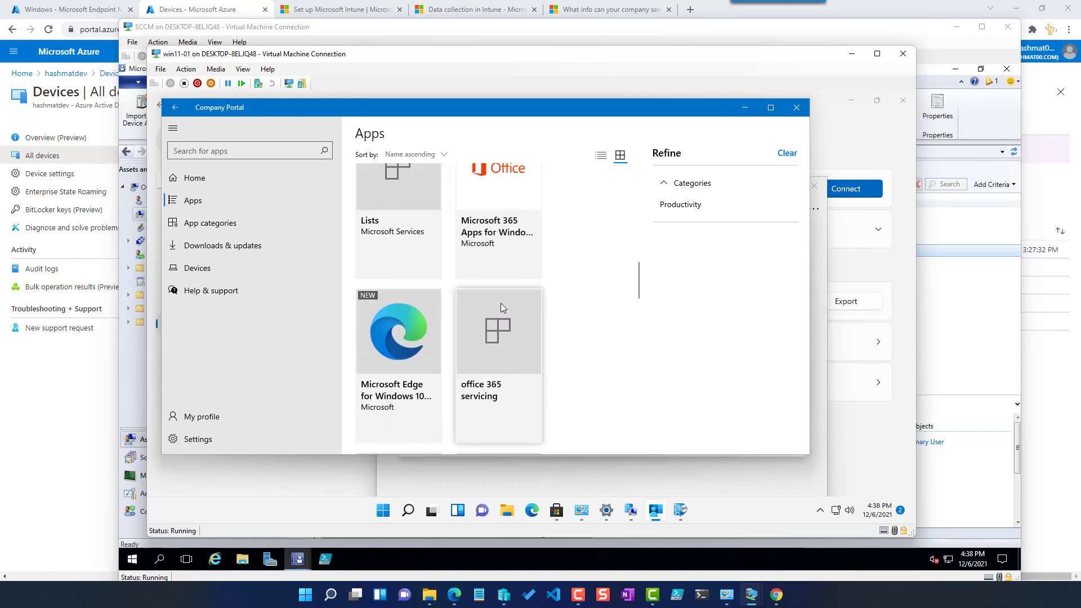
scroll(502, 304, "down", 2)
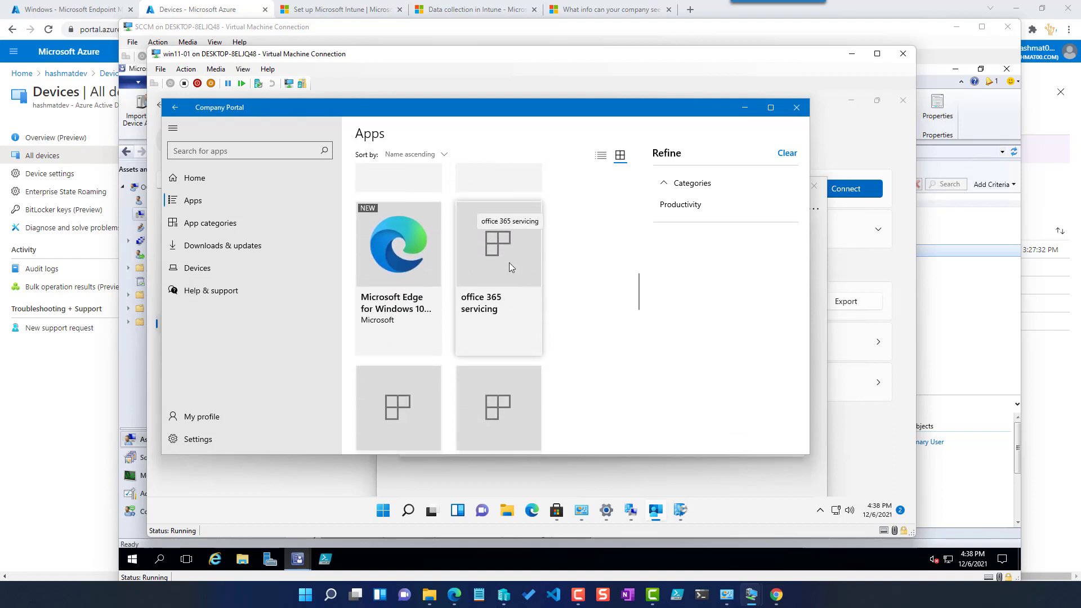
scroll(510, 263, "down", 2)
- View the app categories and the Downloads & updates page in Company Portal
left_click(241, 225)
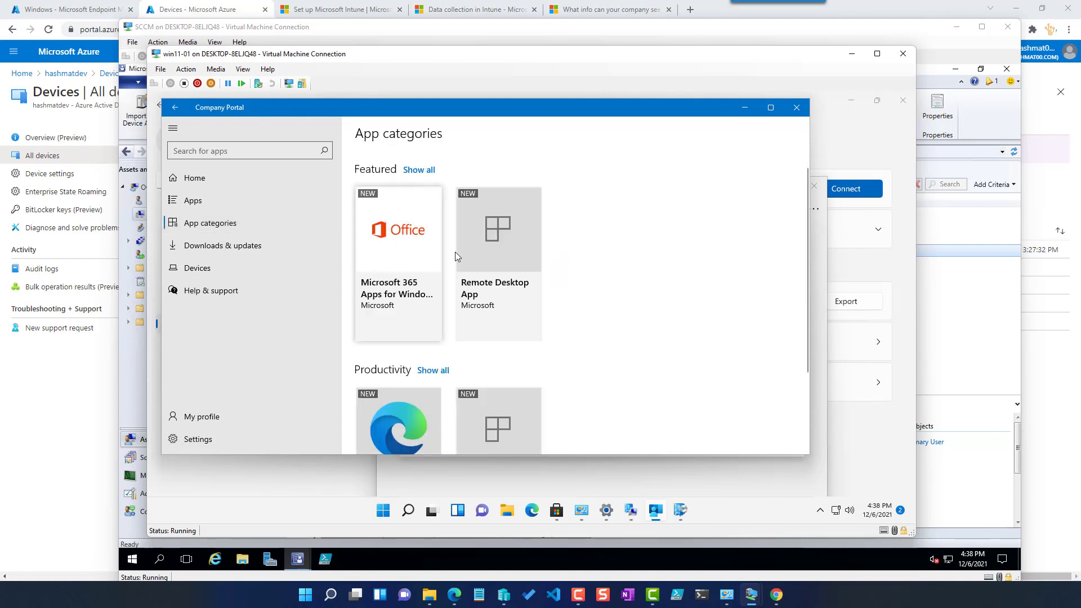
scroll(661, 289, "down", 2)
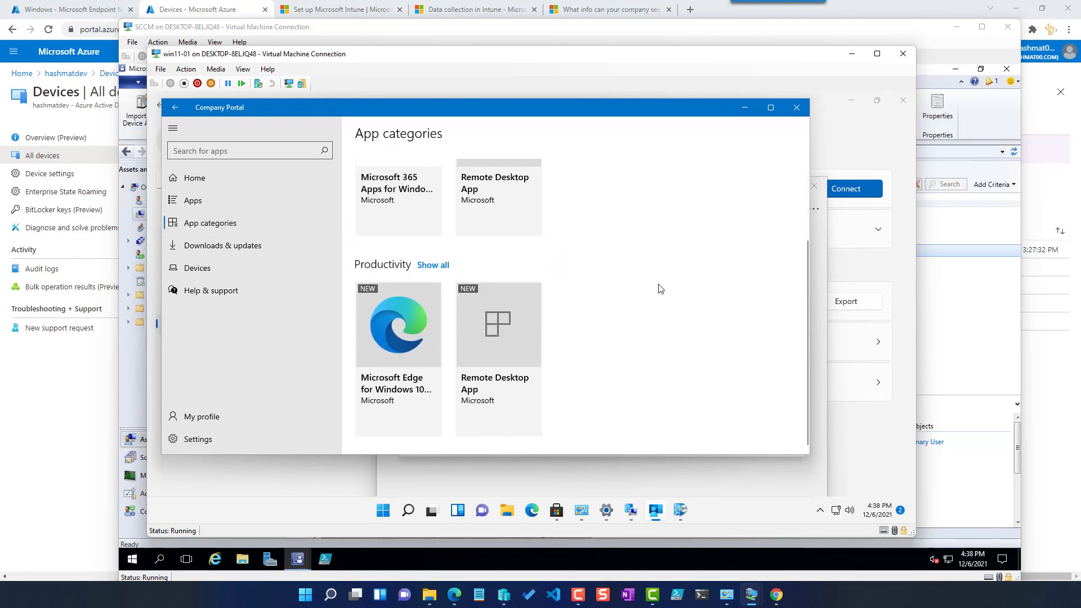
left_click(258, 249)
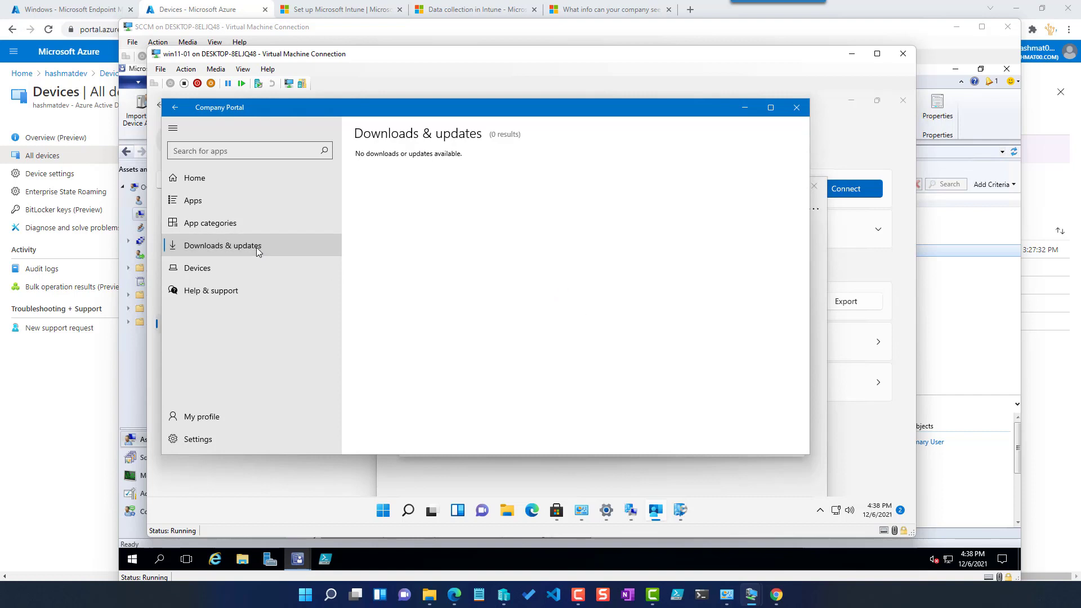
- Open MININT-CU1LLLS from the Company Portal devices and review its device status and information
left_click(246, 272)
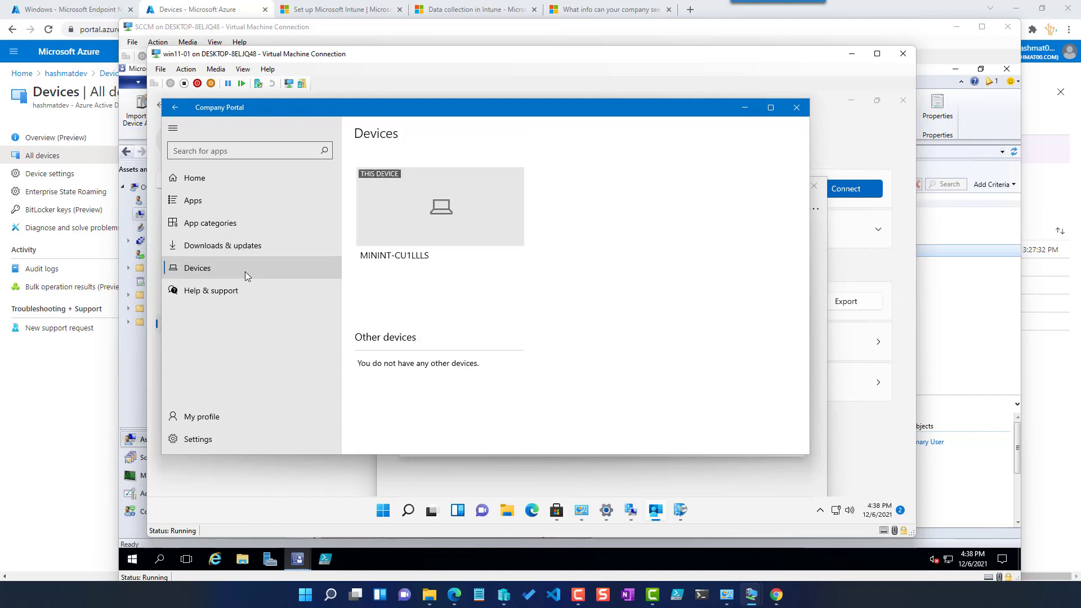
left_click(462, 252)
scroll(525, 321, "down", 3)
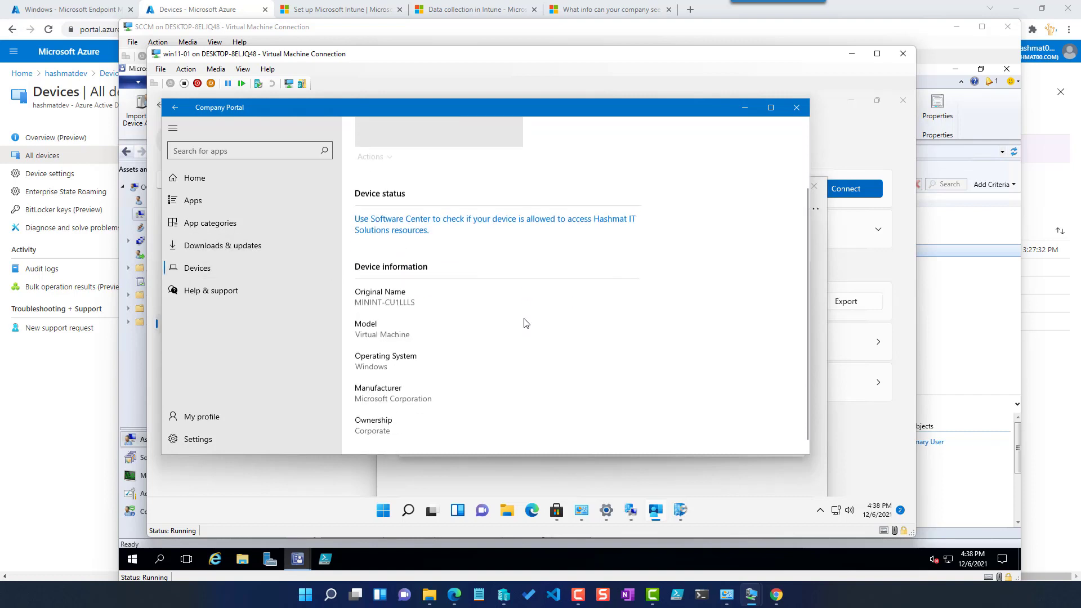
scroll(525, 320, "up", 3)
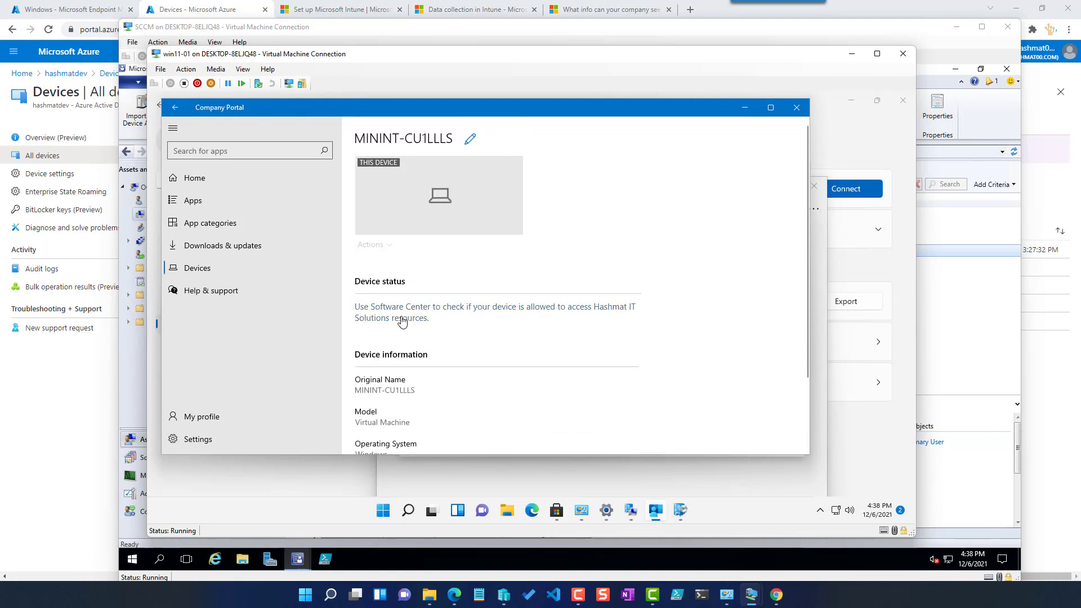
- Follow the device status link to Software Center, run Check compliance for MININT-CU1LLLS, and return to the Company Portal device details
left_click(441, 309)
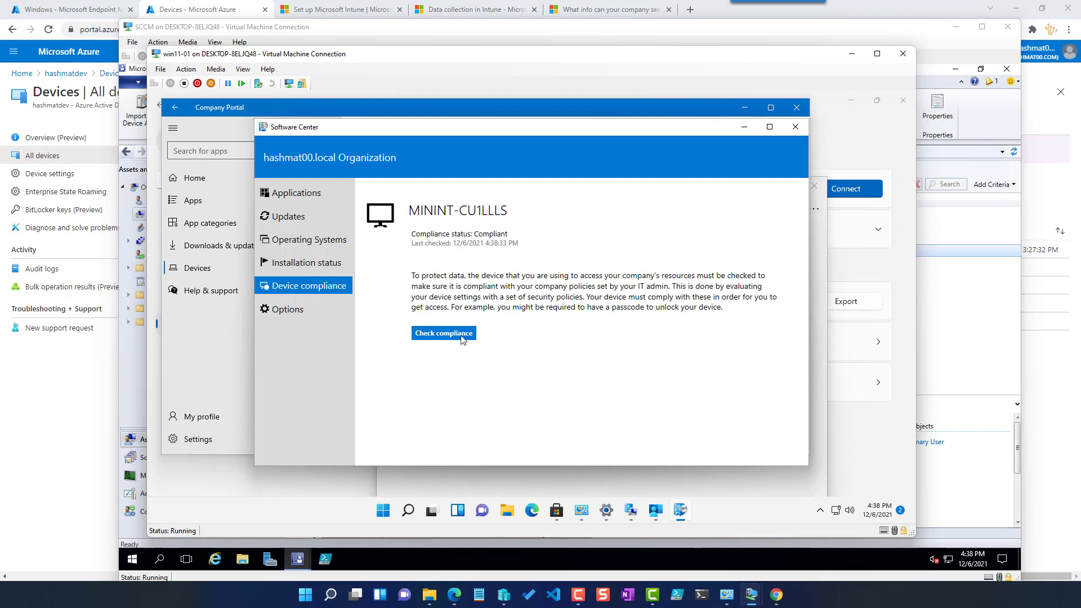
left_click(462, 335)
left_click(744, 127)
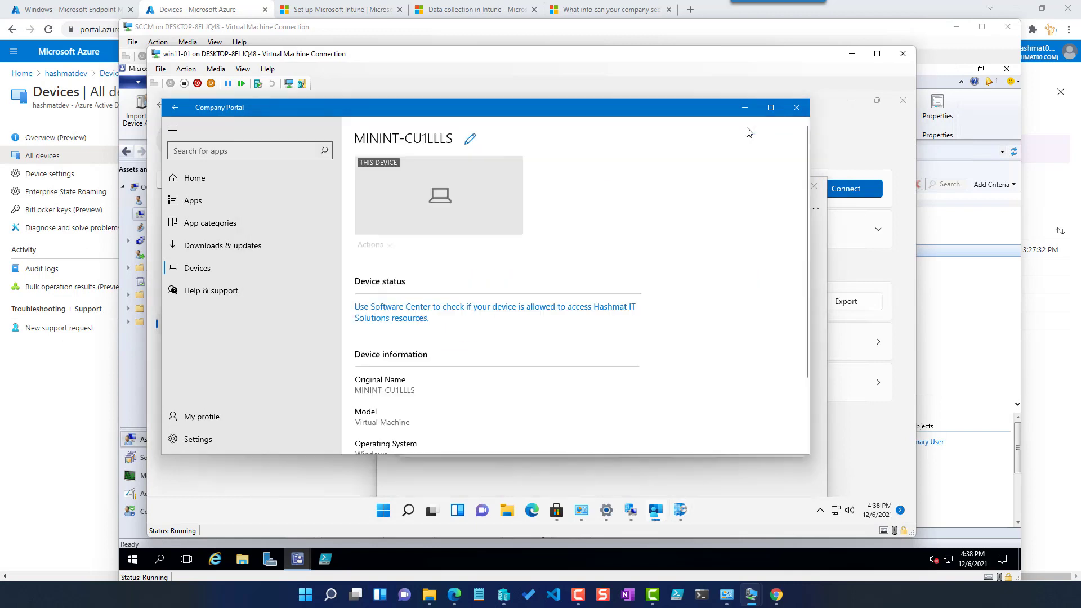
scroll(575, 267, "down", 3)
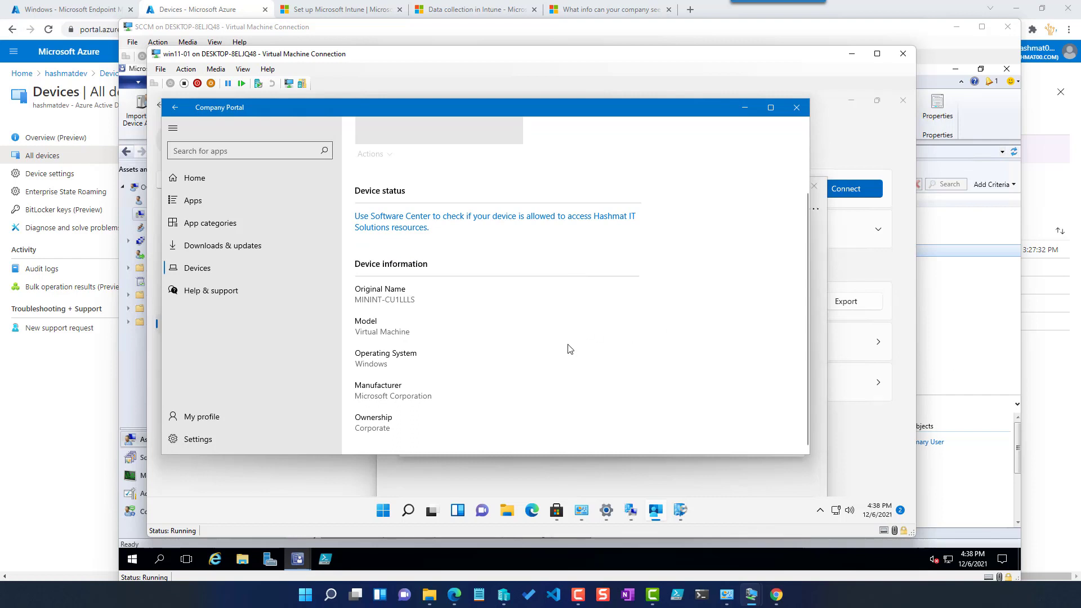
scroll(568, 348, "up", 3)
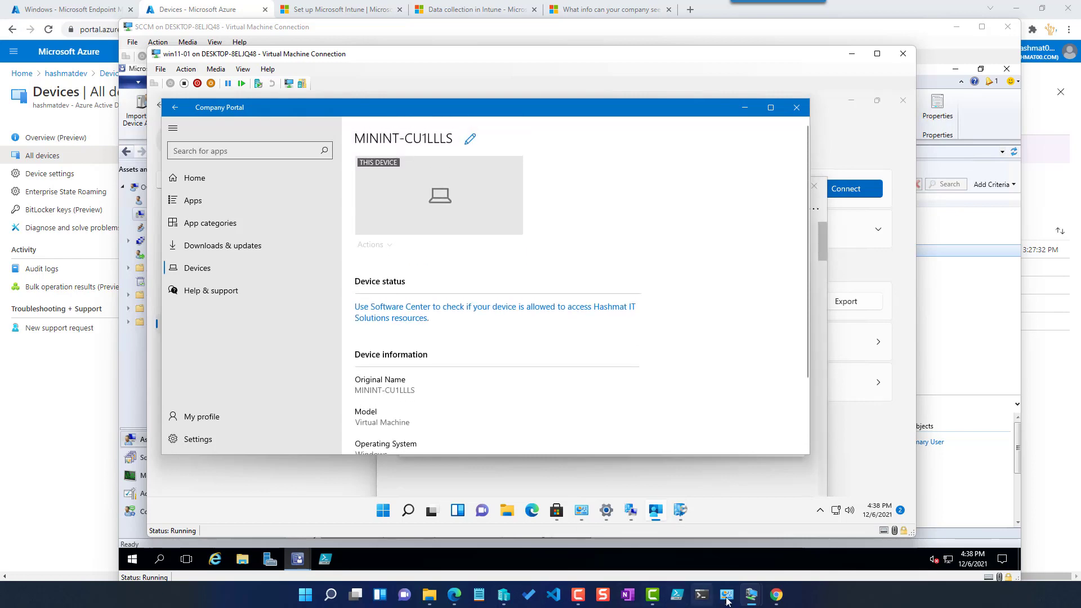
- Switch to the SCCM virtual machine and view the Enablement settings in the CoMgmtSettingsProd properties
mouse_move(752, 598)
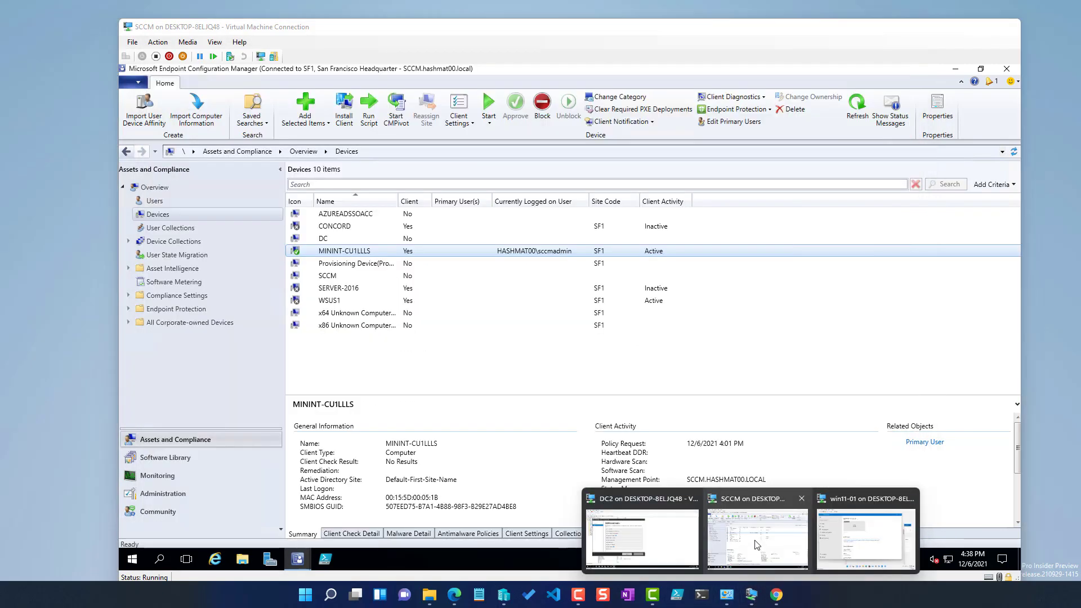
left_click(757, 544)
left_click(184, 495)
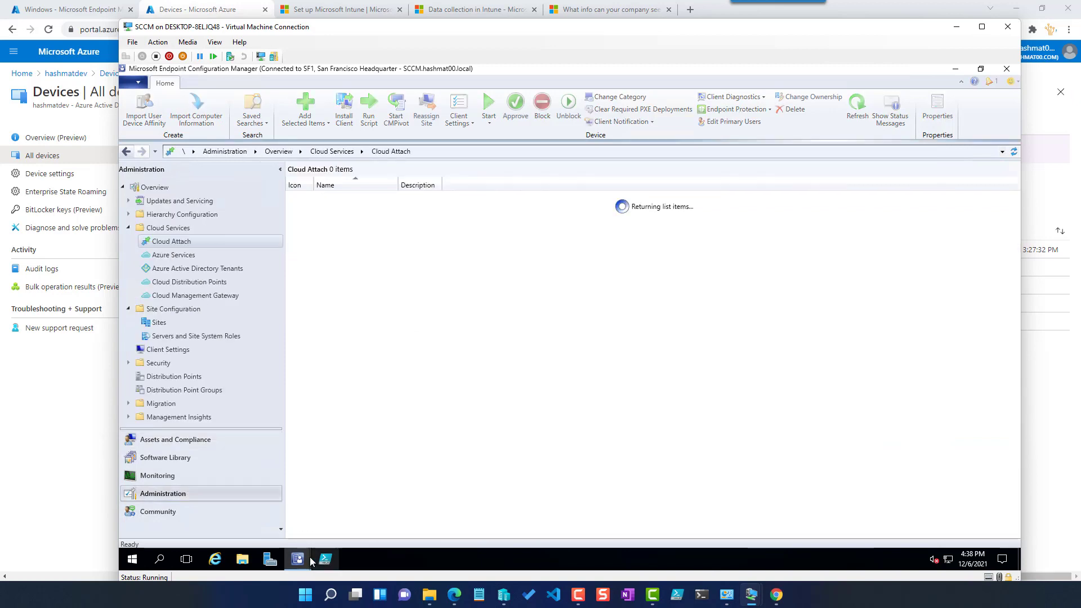
mouse_move(304, 559)
left_click(366, 510)
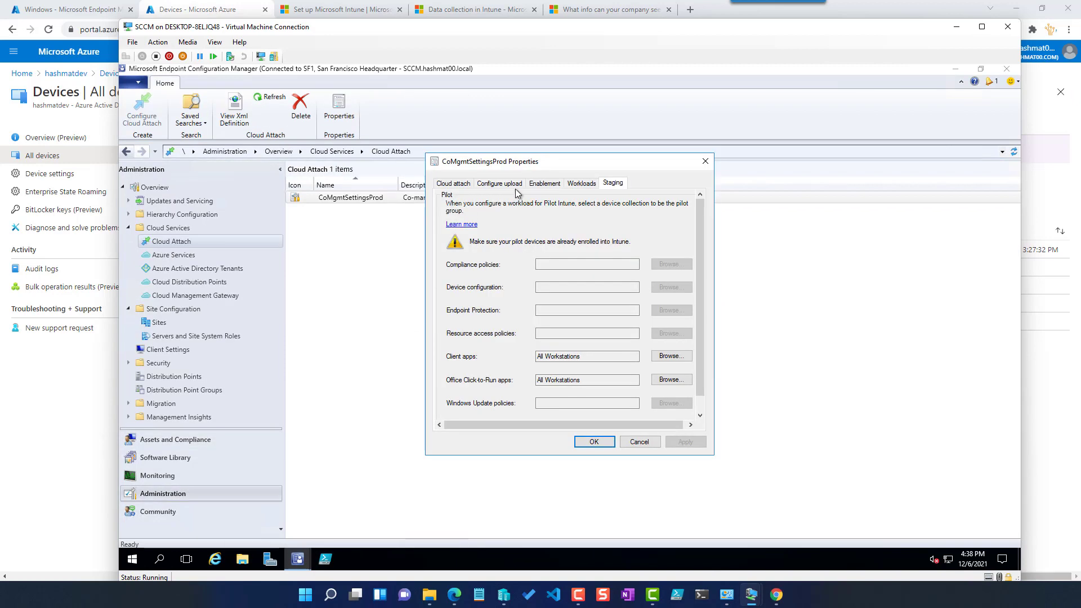
left_click(545, 185)
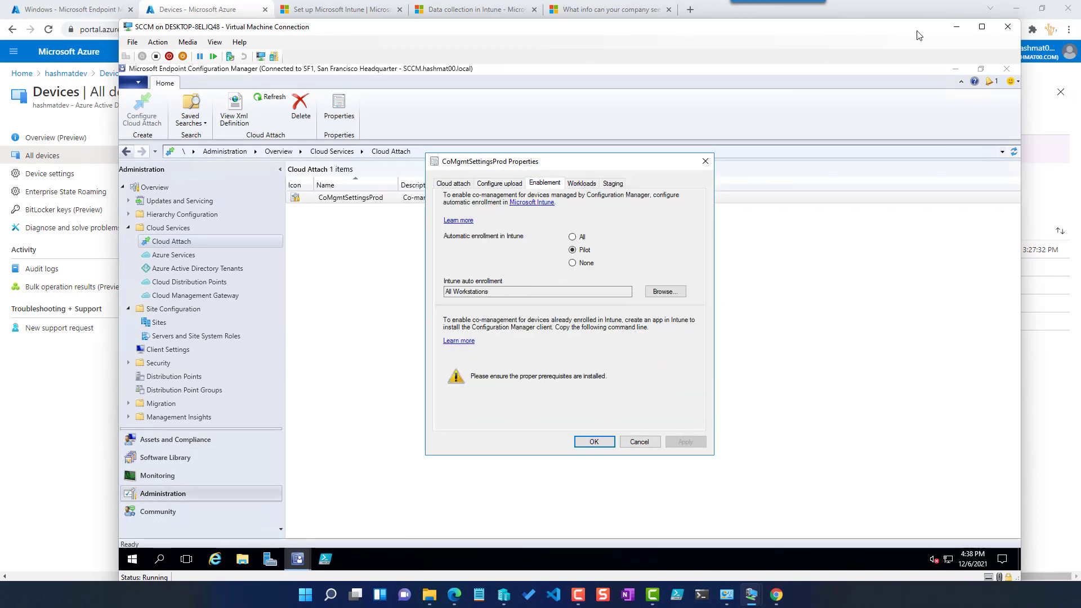
- Switch to the browser and reload the Azure AD device list and the Windows devices list in Endpoint Manager admin center
left_click(99, 33)
left_click(48, 31)
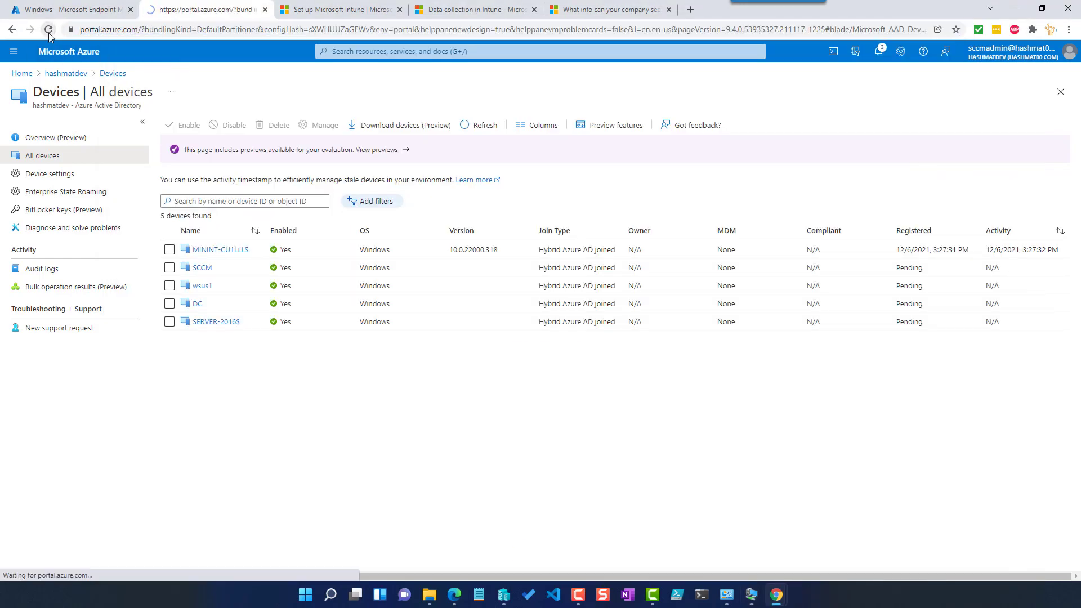
left_click(76, 13)
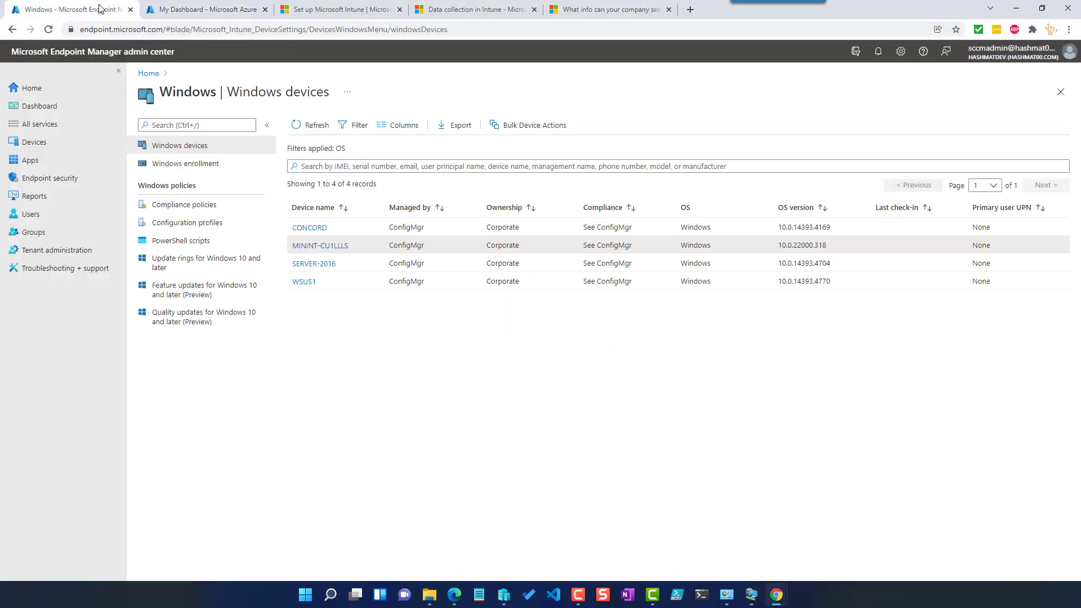
left_click(50, 29)
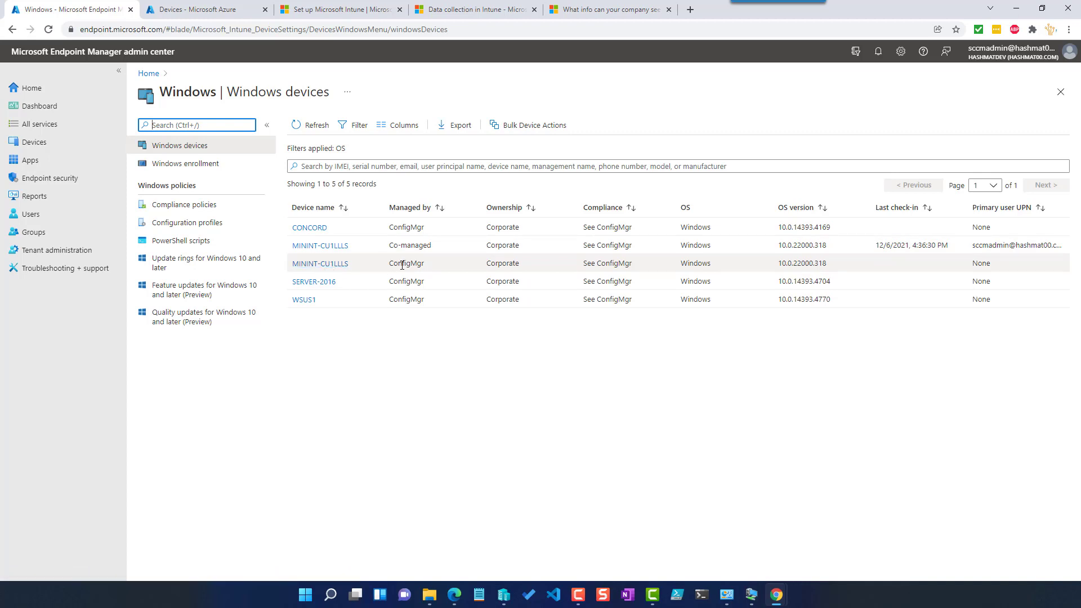
- Open the ConfigMgr-managed MININT-CU1LLLS record, view its Applications and CMPivot pages, and return to the device overview
left_click_drag(423, 266, 289, 270)
left_click(422, 263)
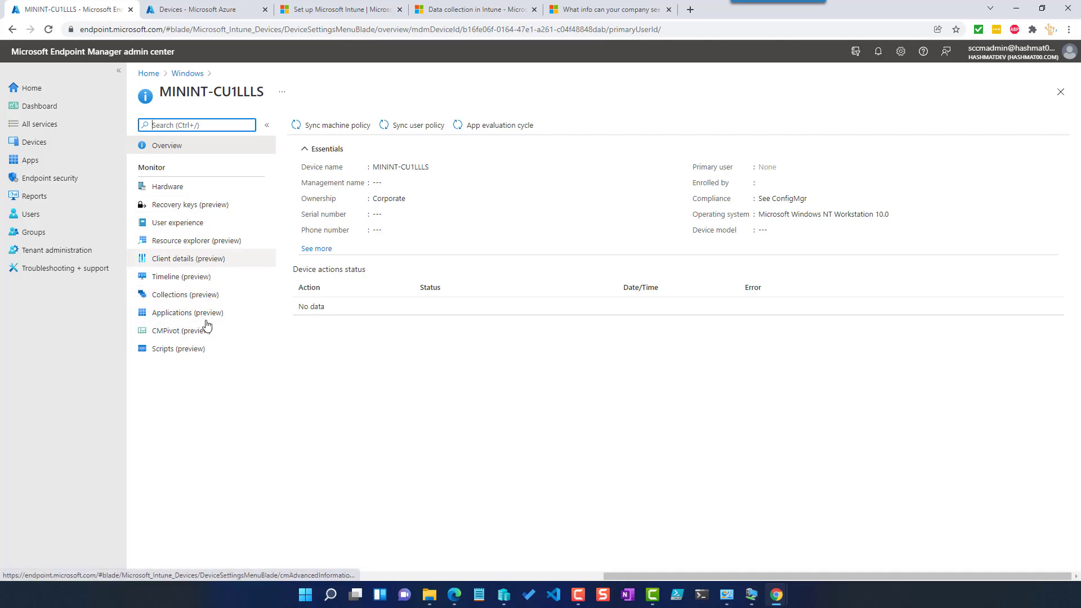
left_click(186, 322)
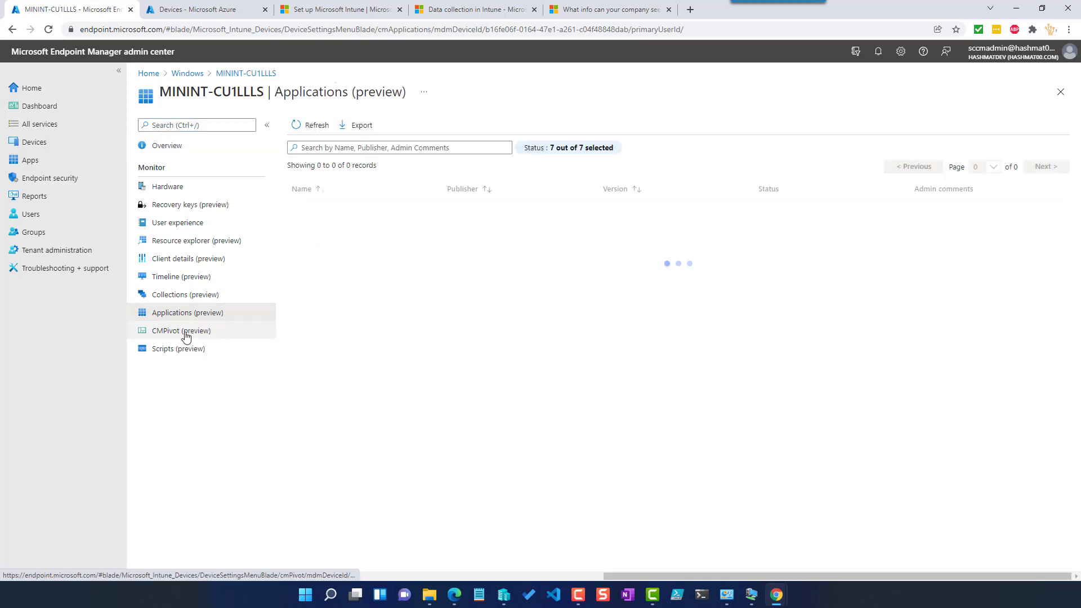
left_click(182, 335)
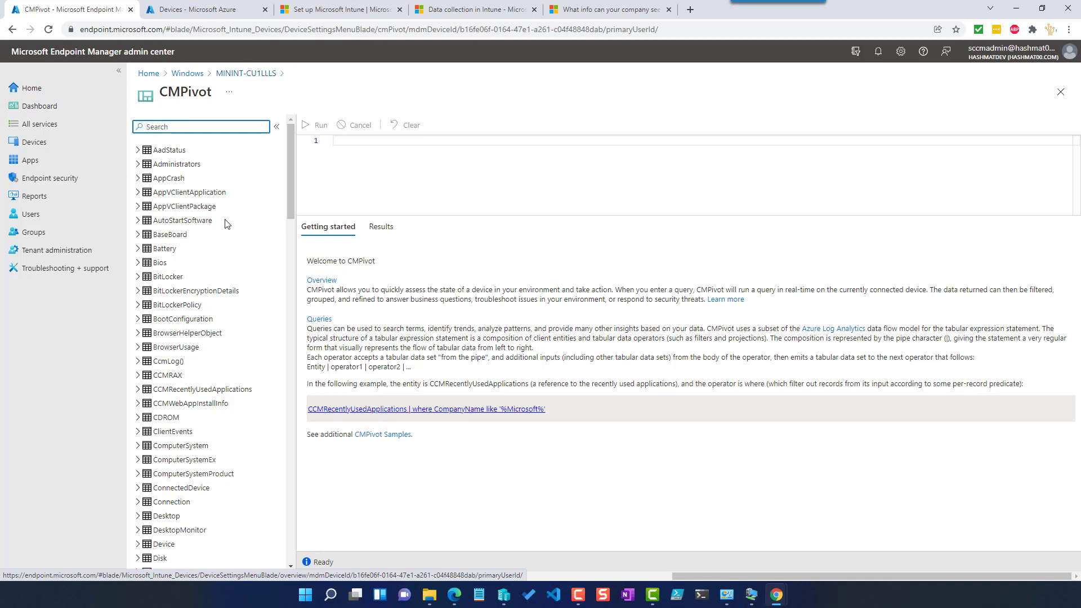
left_click(248, 75)
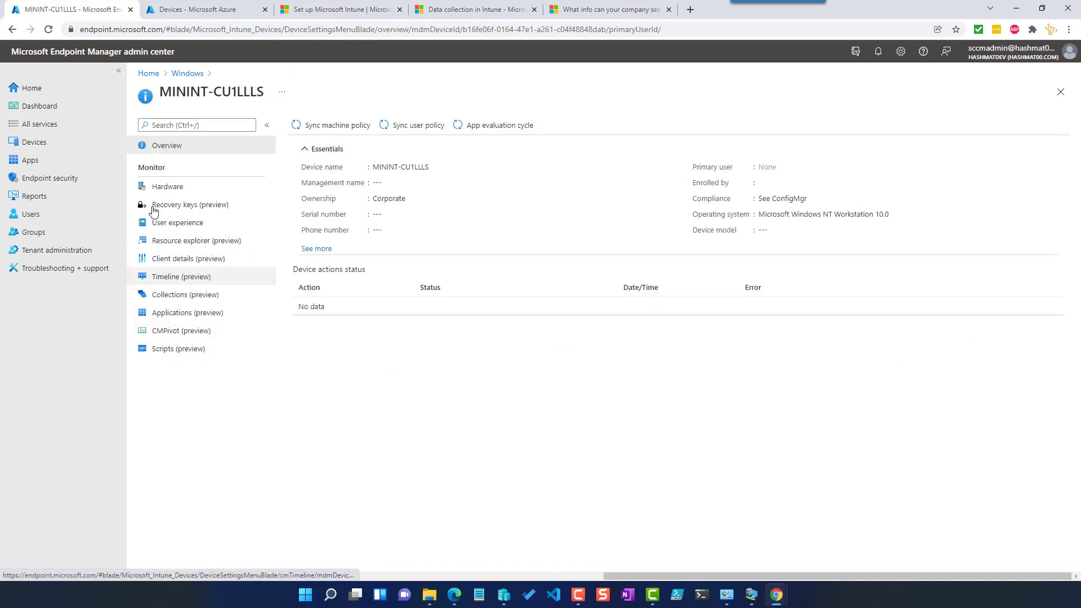
- Return to the Windows devices list and open the co-managed MININT-CU1LLLS record
left_click(187, 73)
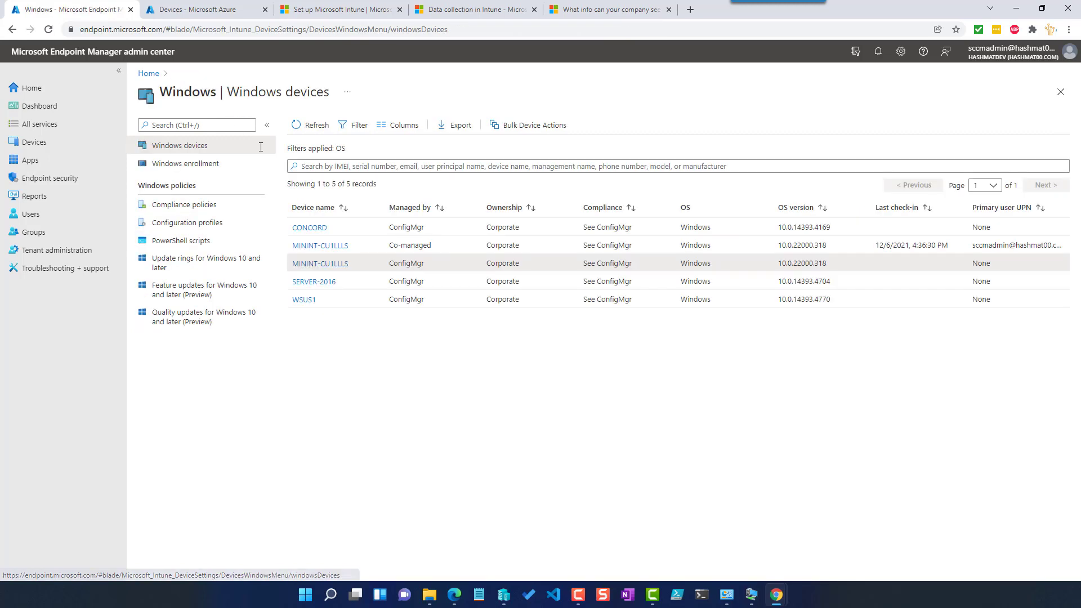
double_click(393, 246)
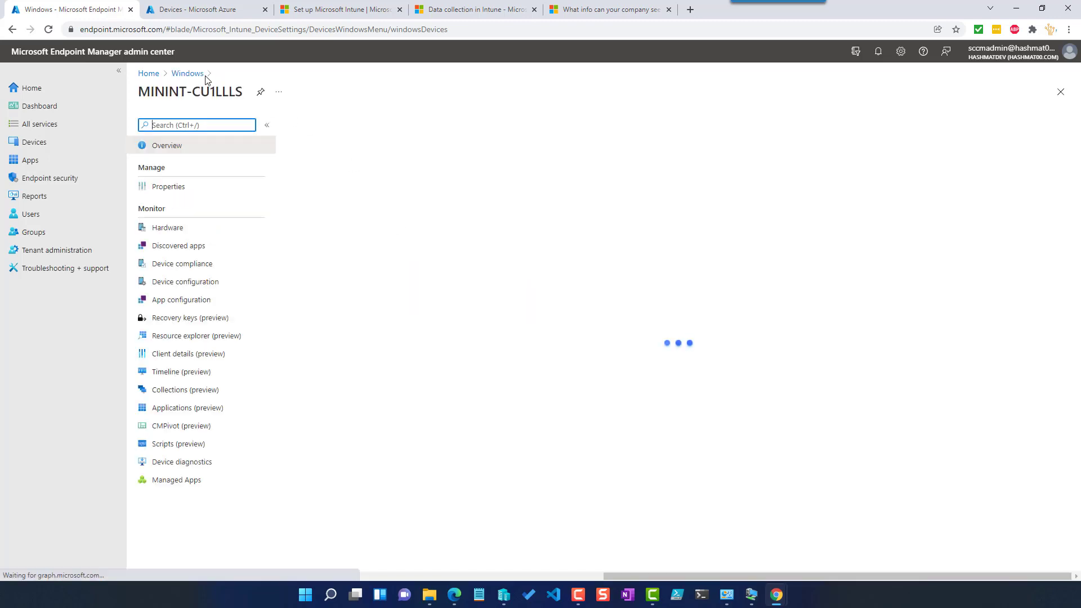
left_click(200, 75)
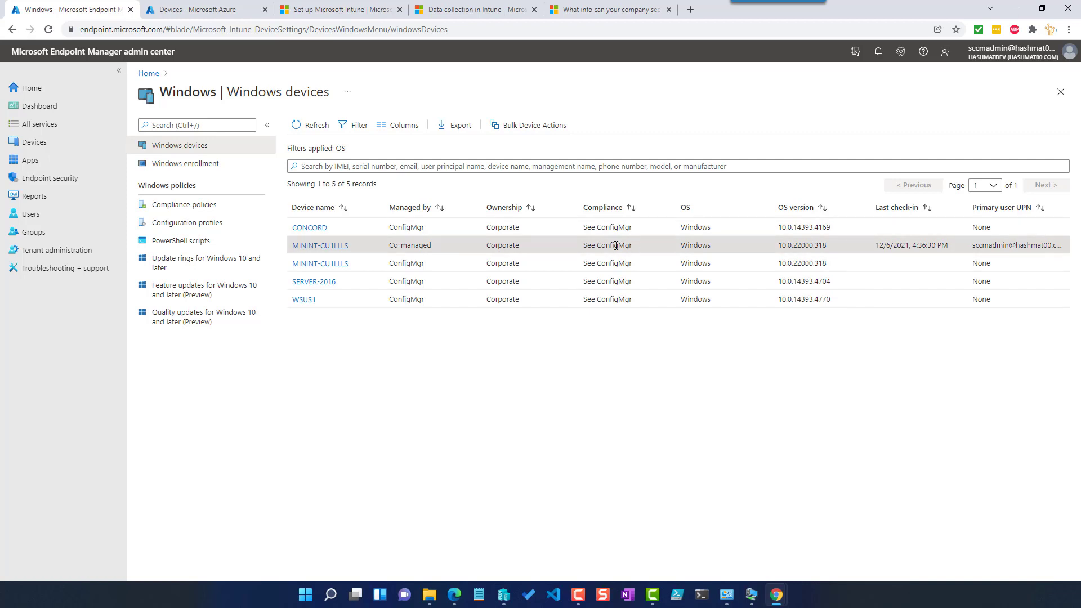
left_click(320, 245)
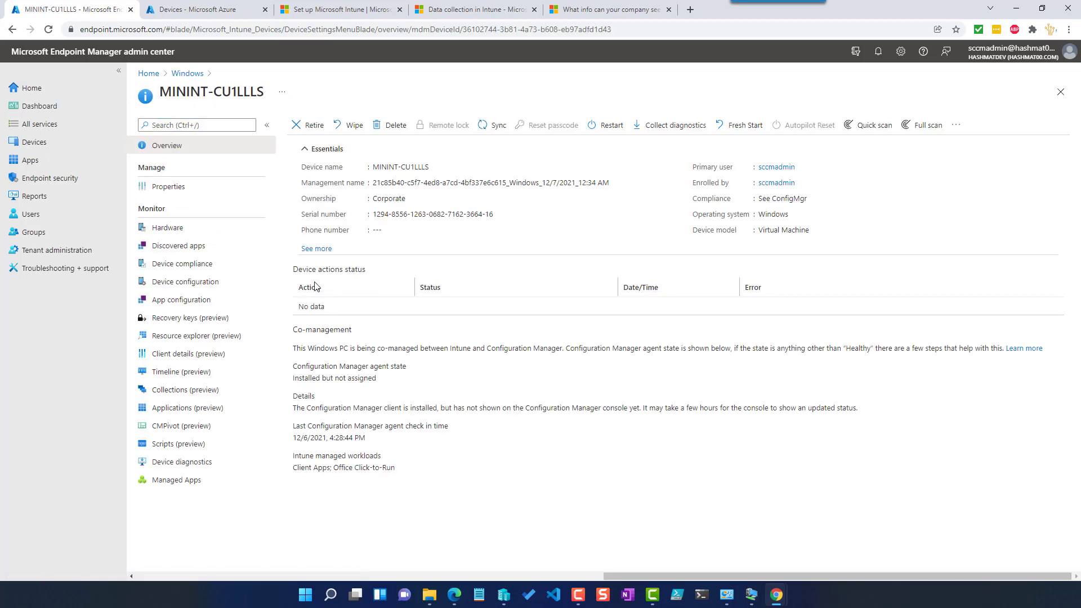
- Review the Managed Apps, Device diagnostics, Resource explorer and CMPivot pages of the co-managed MININT-CU1LLLS device
left_click(196, 484)
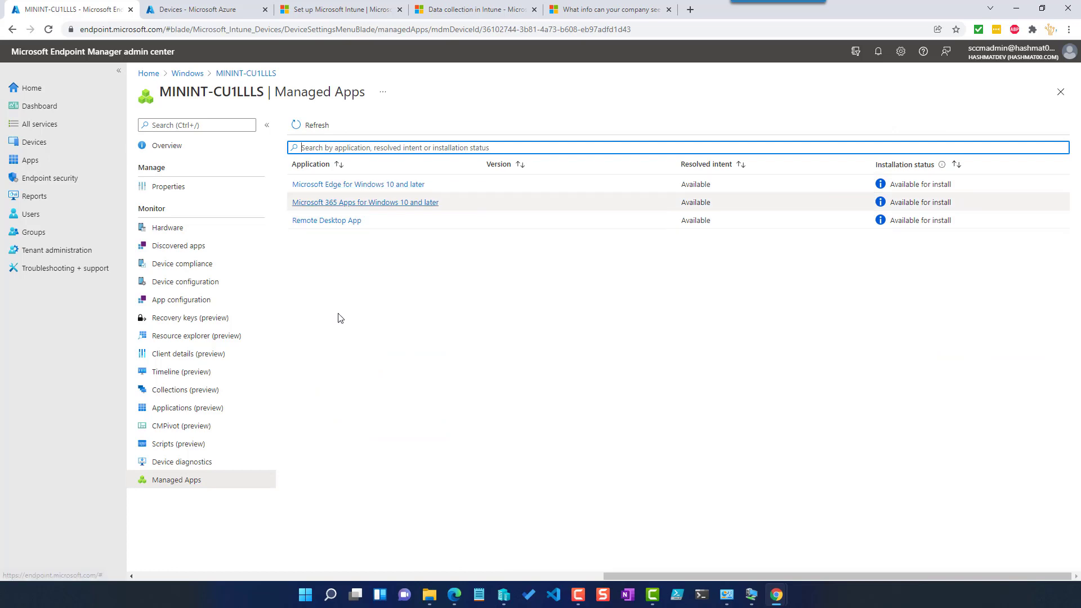
left_click(192, 464)
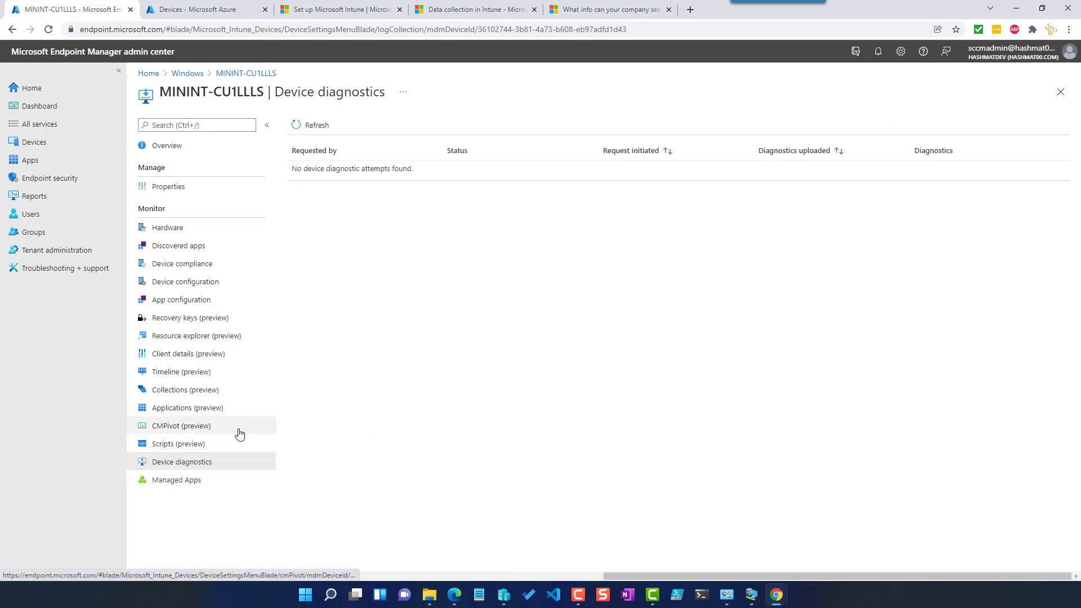
left_click(217, 339)
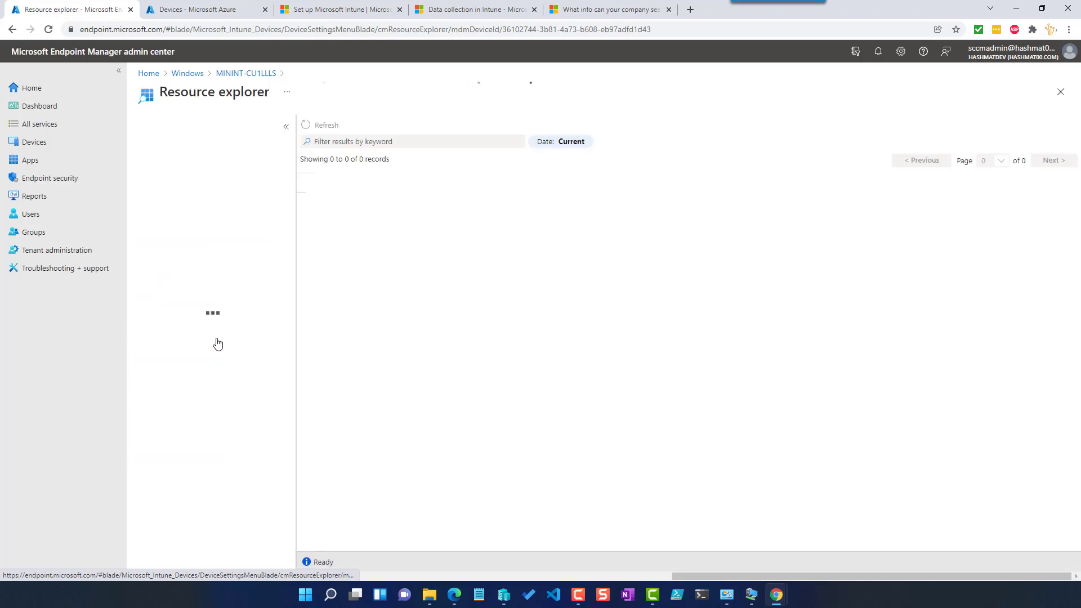
left_click(251, 75)
left_click(186, 426)
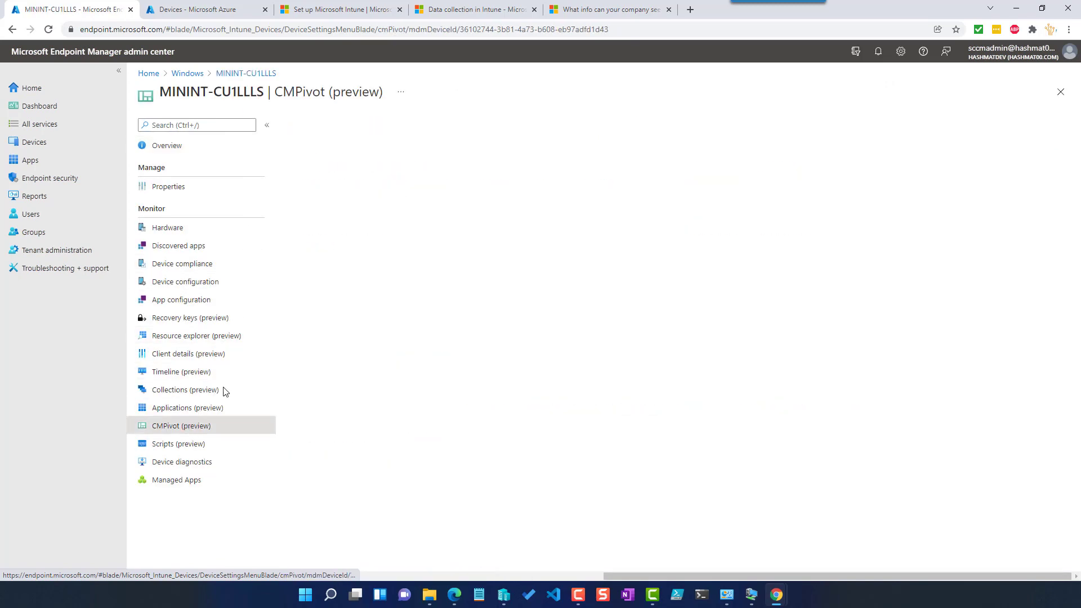
- Return to the MININT-CU1LLLS overview and initiate a device Sync
left_click(245, 73)
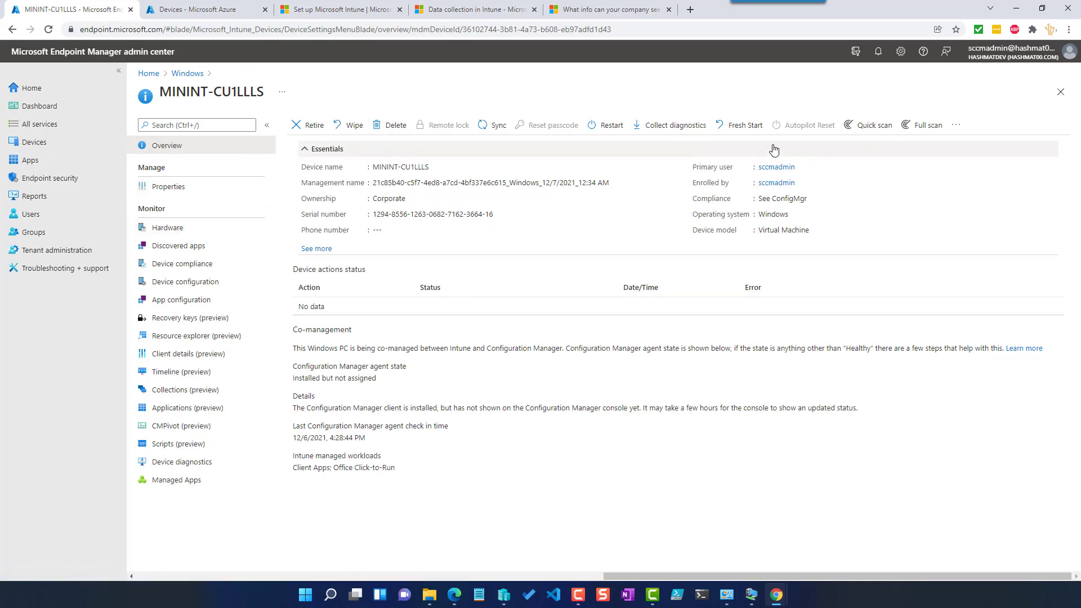
left_click(491, 126)
left_click(307, 182)
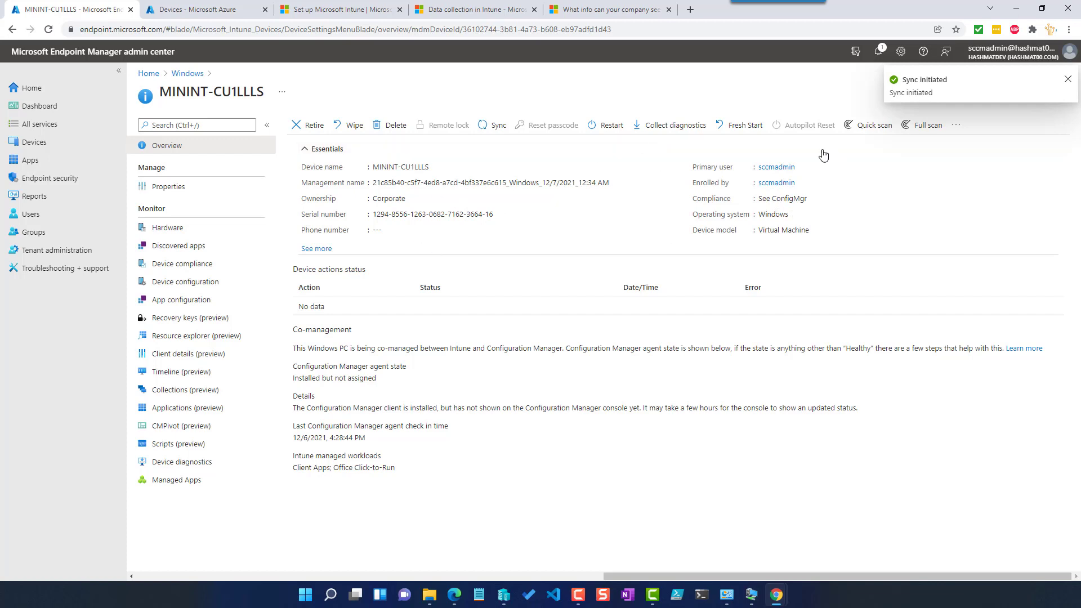
- View the Properties of MININT-CU1LLLS and inspect the device ownership options without changing the selection
left_click(168, 188)
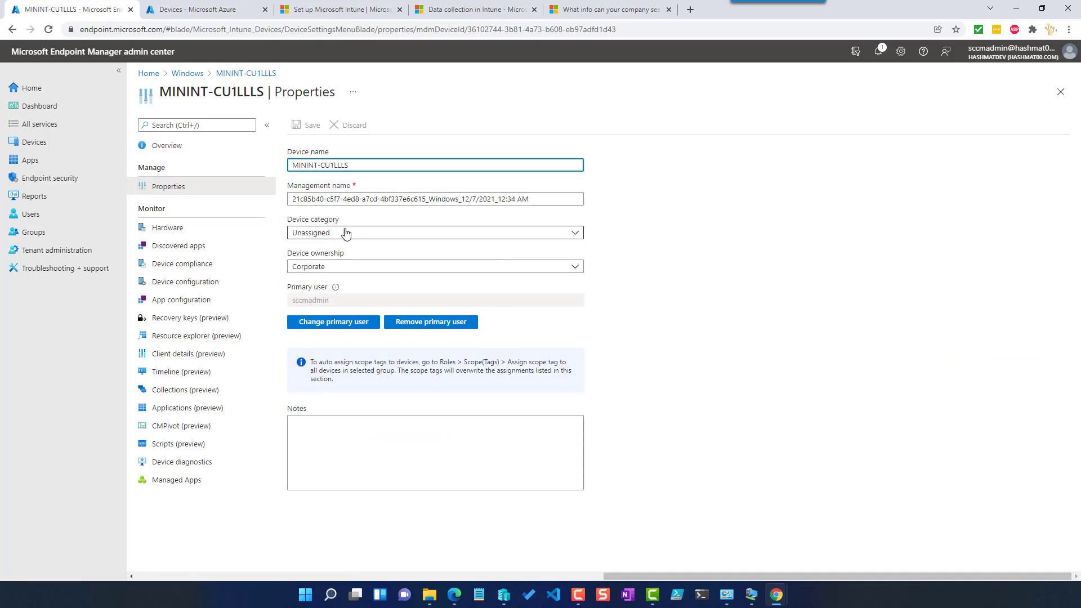
left_click(338, 269)
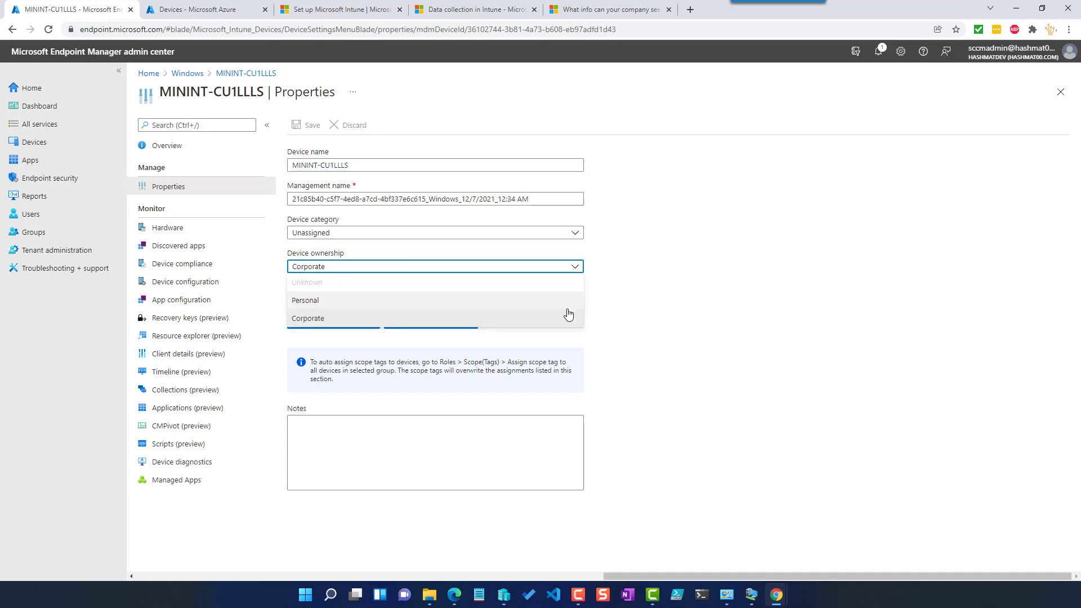
left_click(644, 307)
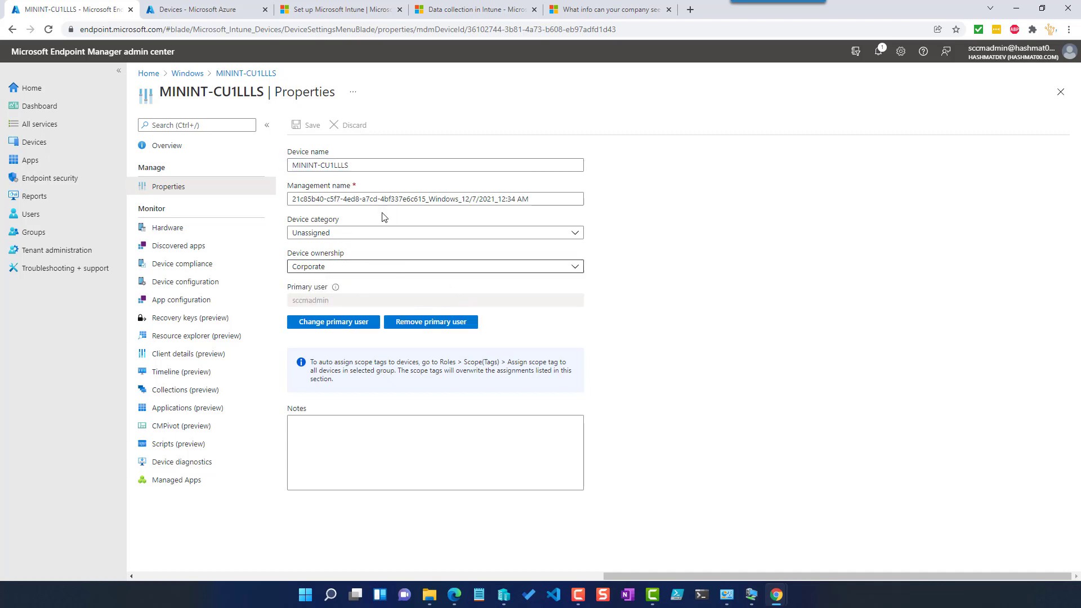
- Switch to the win11-01 virtual machine and view the featured and recently published apps on Company Portal's Home page
mouse_move(753, 601)
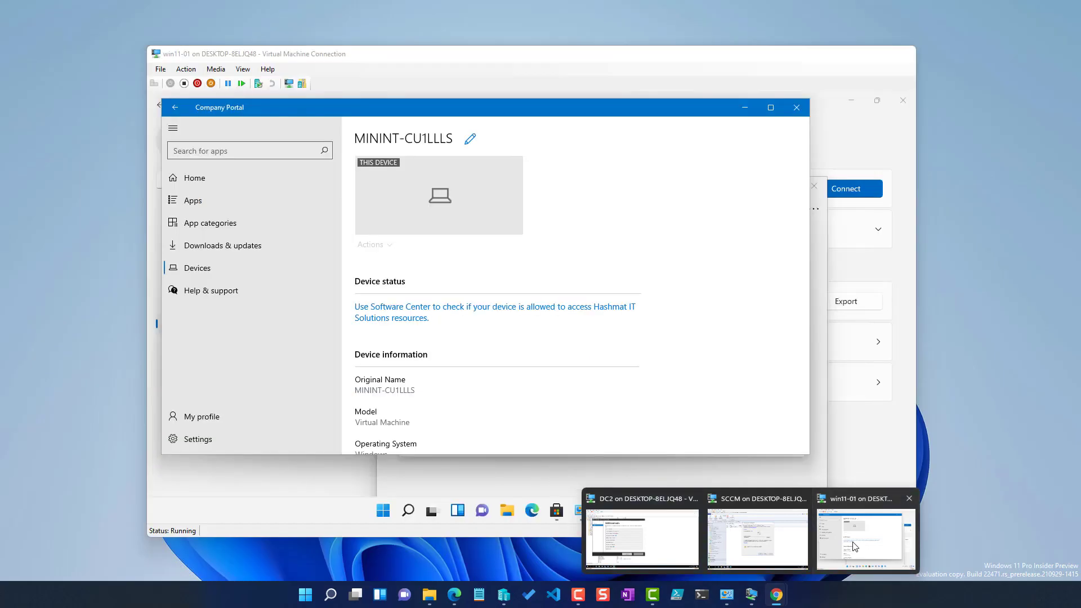
left_click(867, 538)
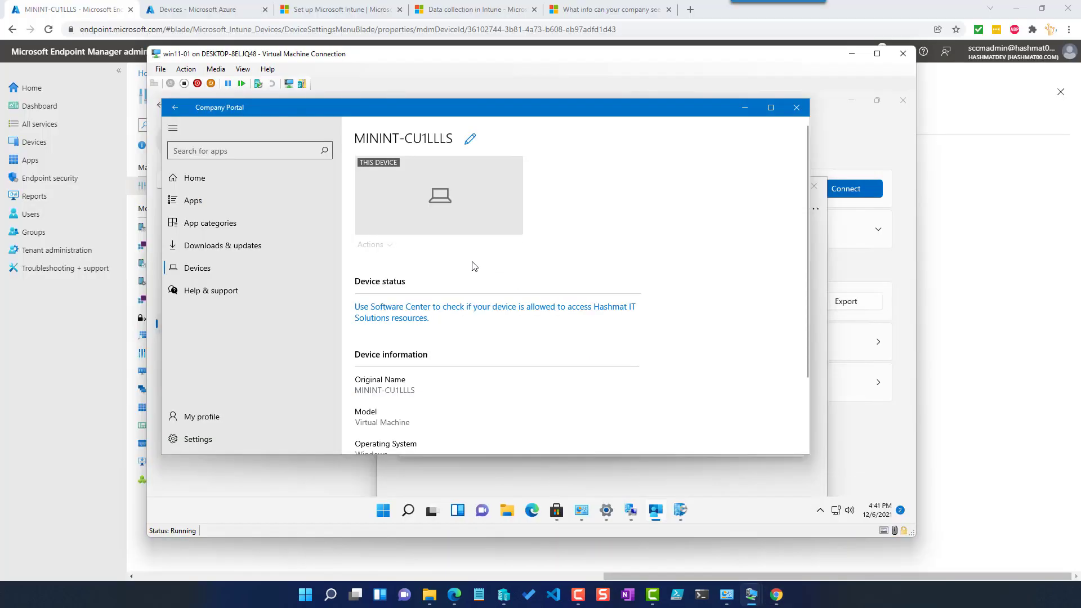
left_click(218, 183)
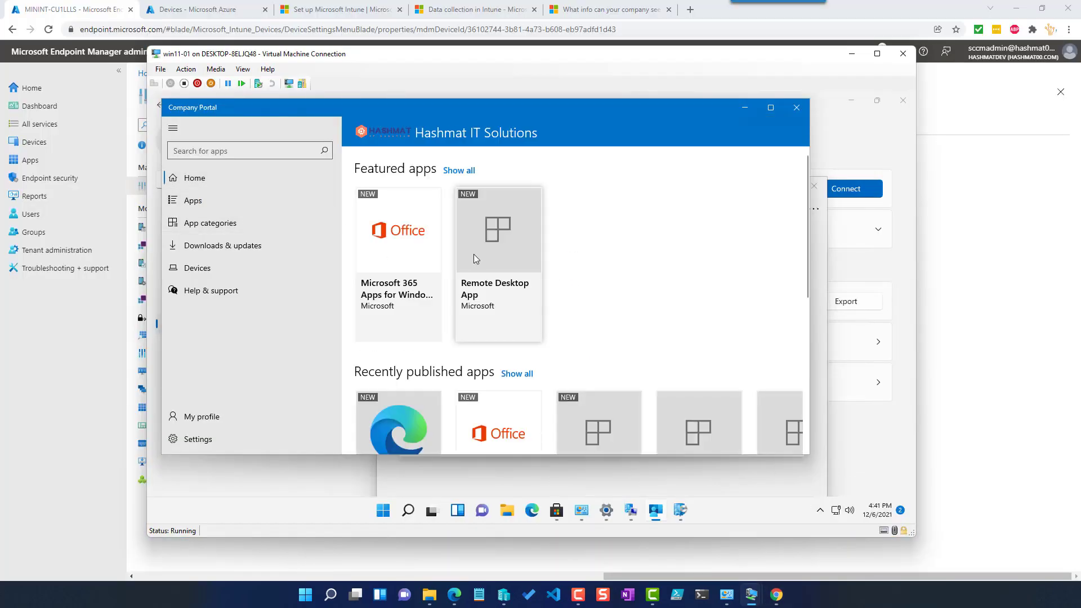
- Open the Windows apps list in Endpoint Manager admin center and compare it with Company Portal on win11-01
left_click(1000, 218)
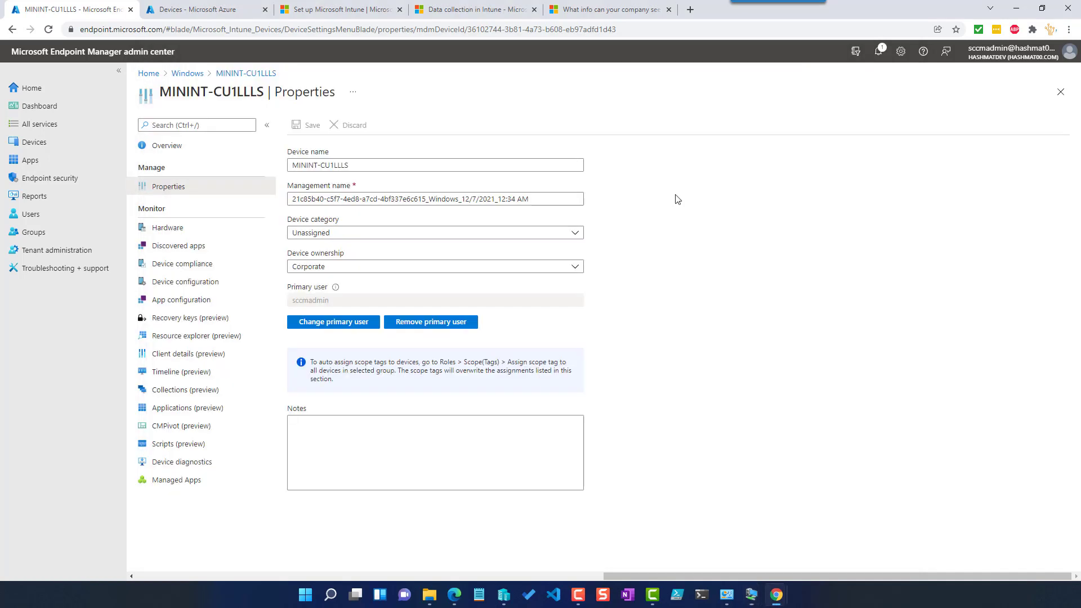
left_click(40, 160)
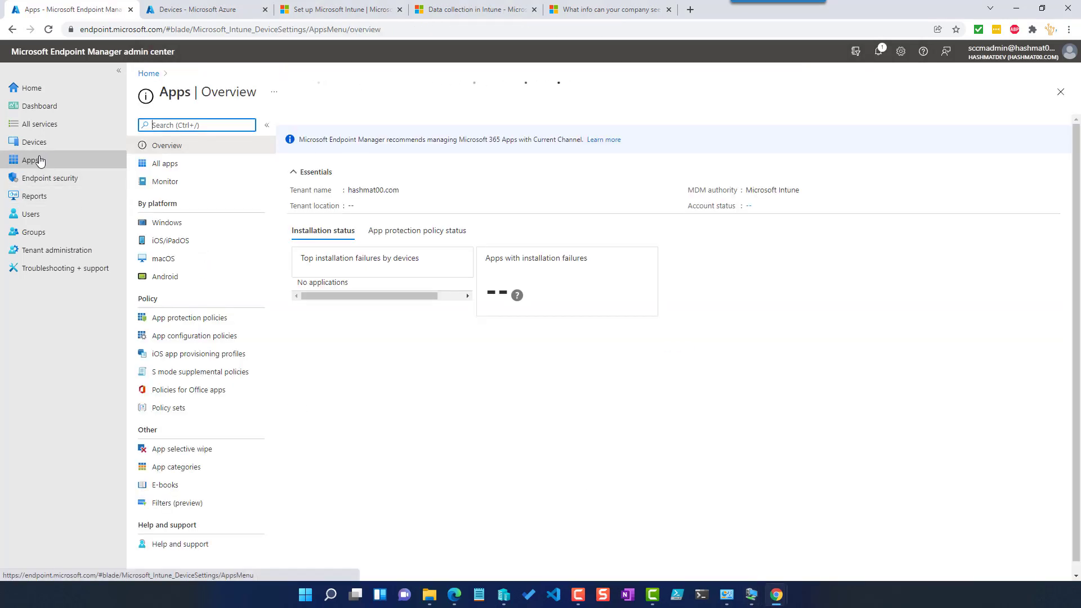
left_click(172, 223)
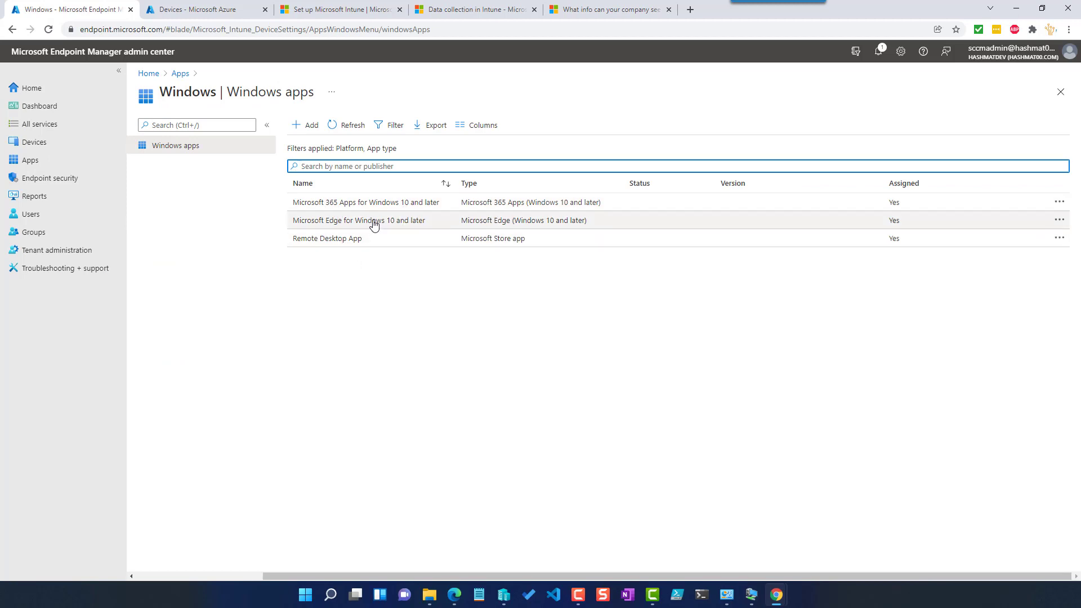
mouse_move(753, 595)
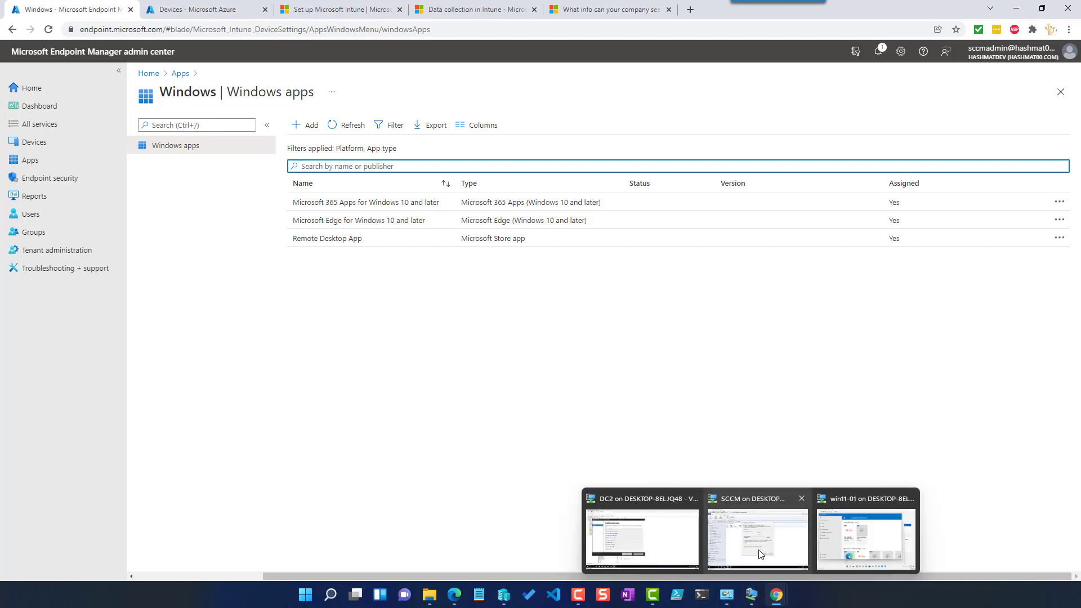
left_click(860, 530)
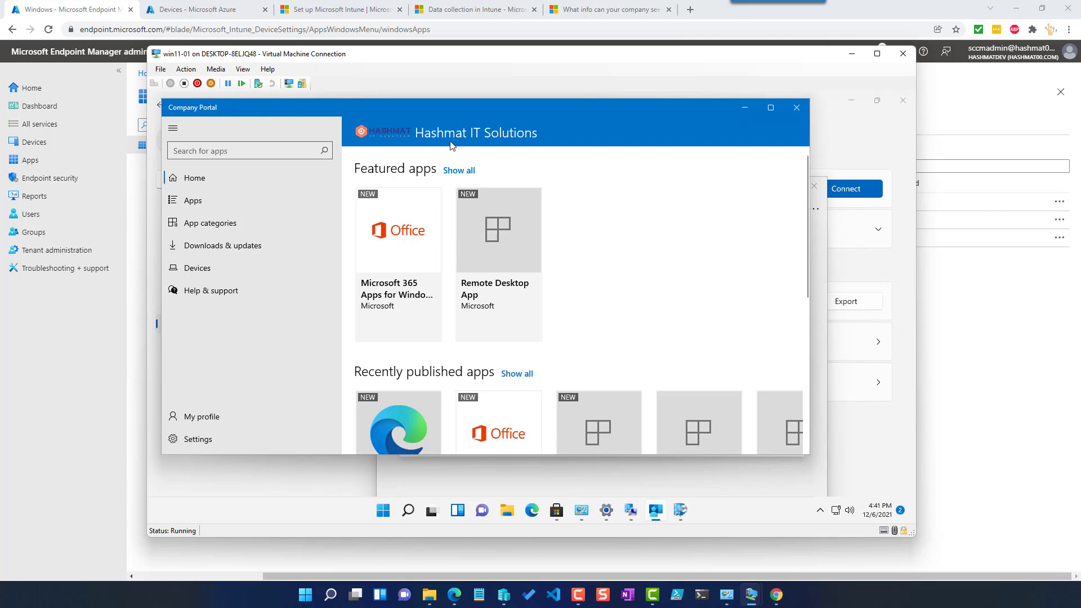
- Switch to the browser and review the setup steps table in the Set up Microsoft Intune article
left_click(326, 10)
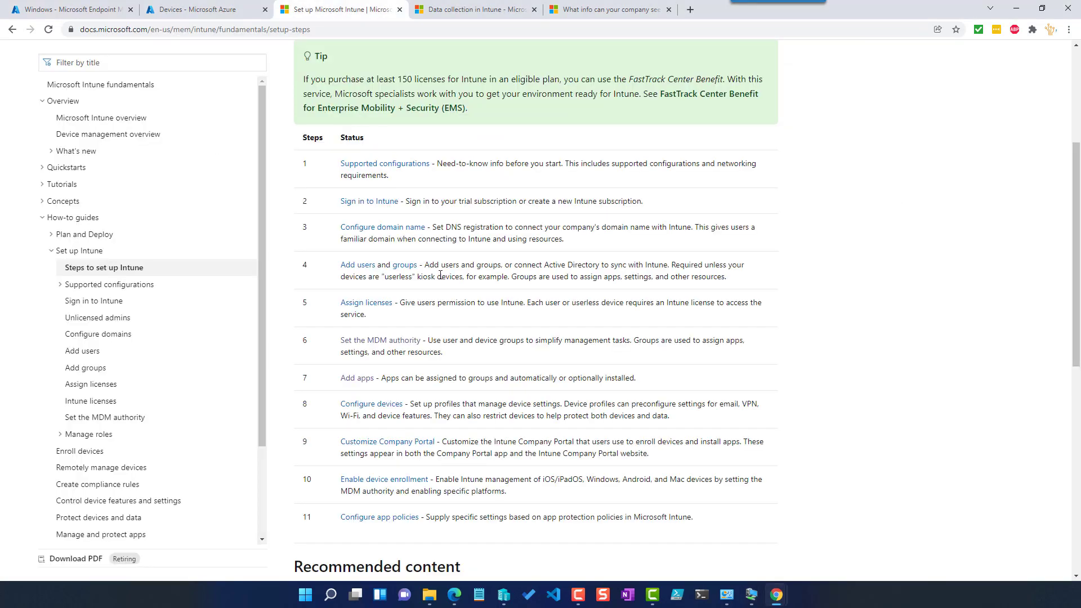
scroll(434, 277, "down", 1)
scroll(434, 253, "up", 3)
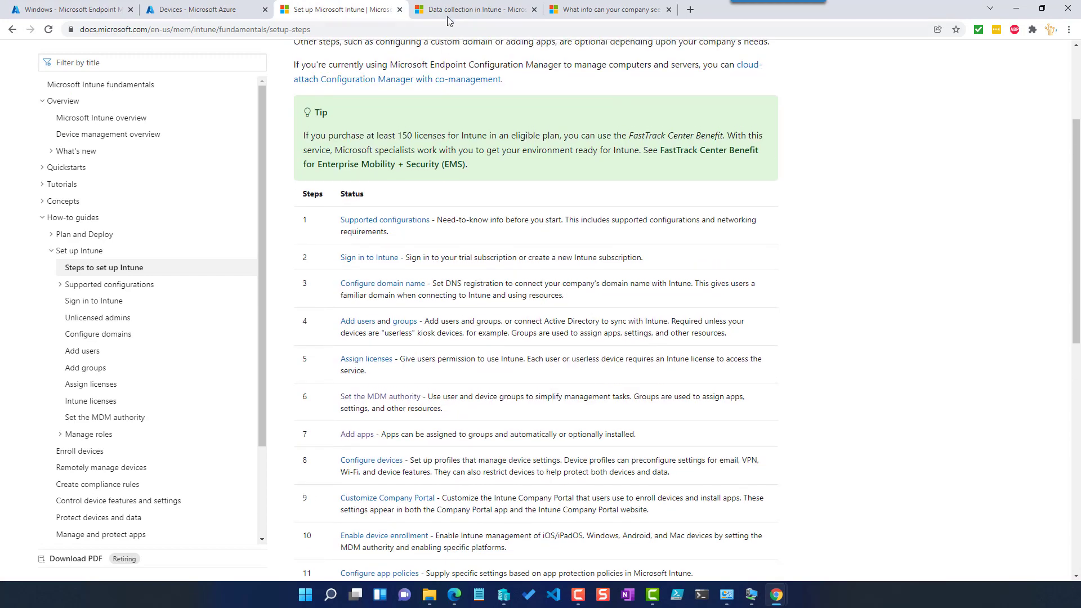
- Examine the required data, optional data and never-collected content sections of the Data collection in Intune article
left_click(450, 10)
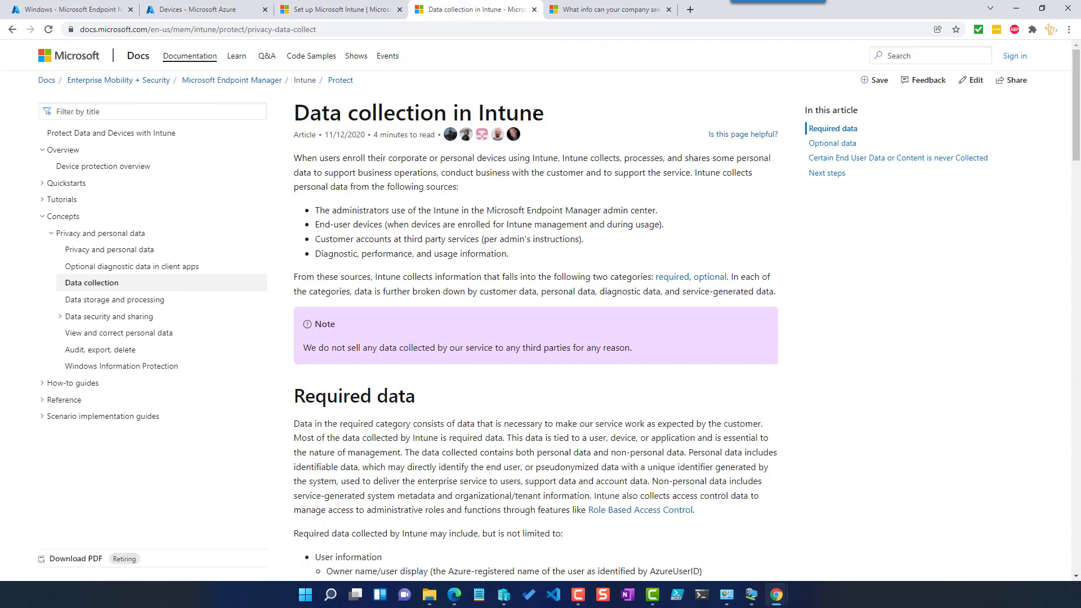
scroll(440, 328, "down", 5)
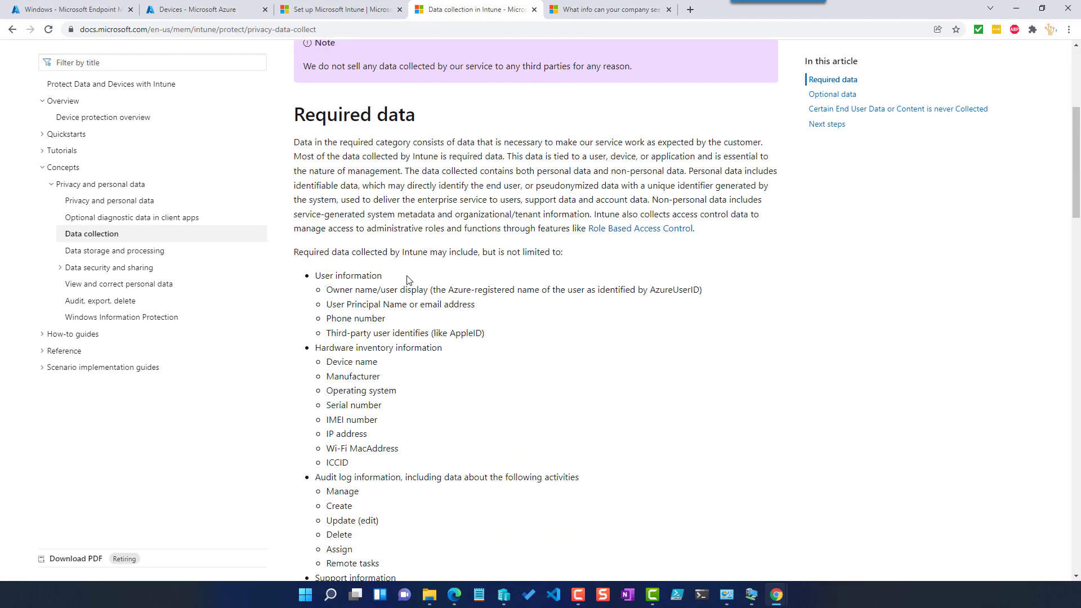
scroll(403, 264, "down", 15)
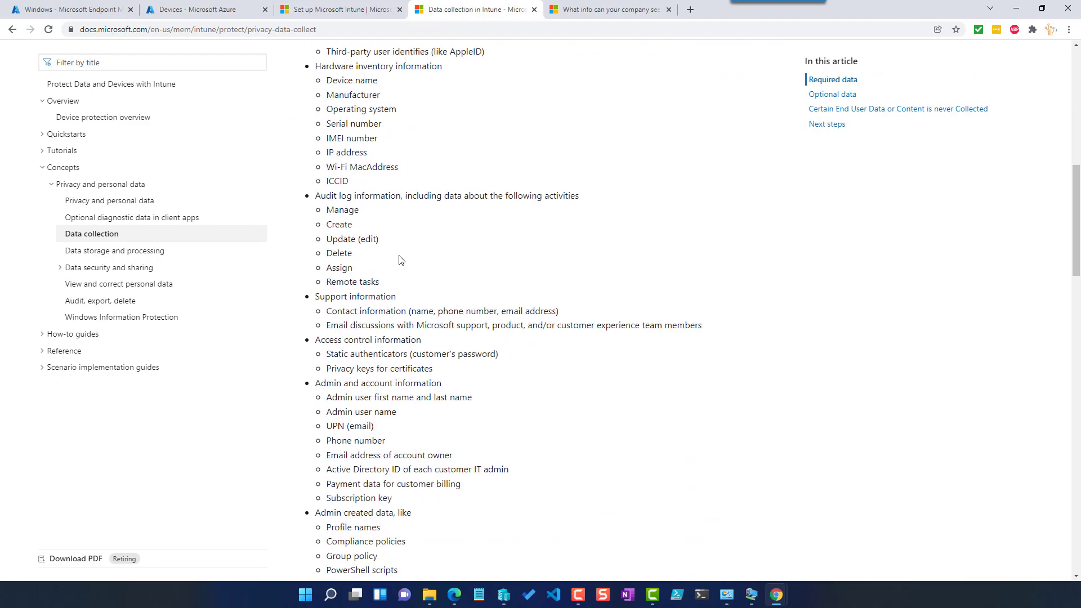
scroll(401, 259, "down", 4)
scroll(422, 287, "up", 7)
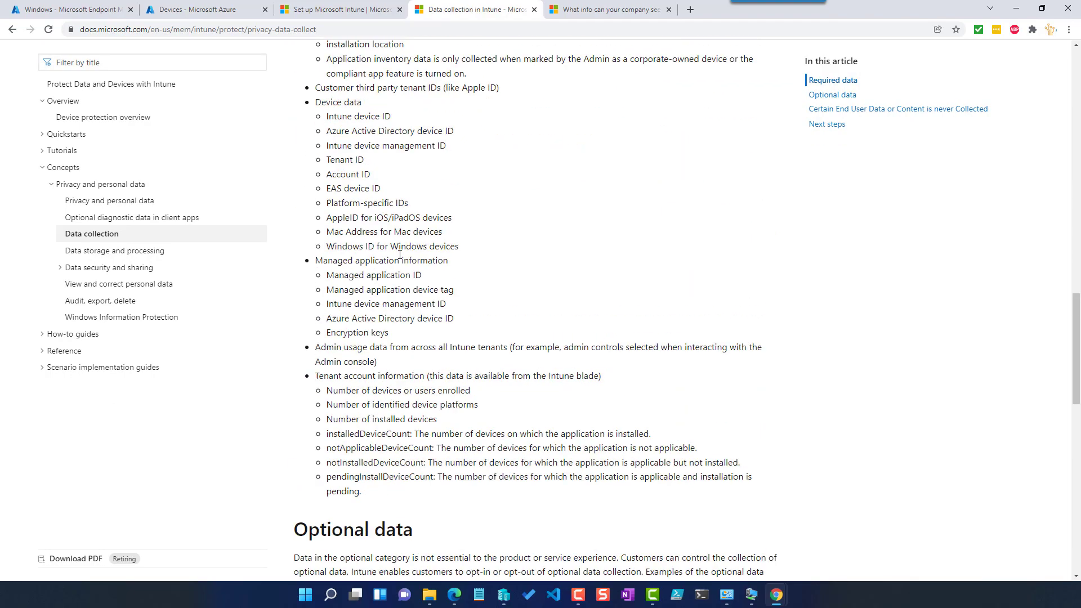
scroll(444, 322, "down", 5)
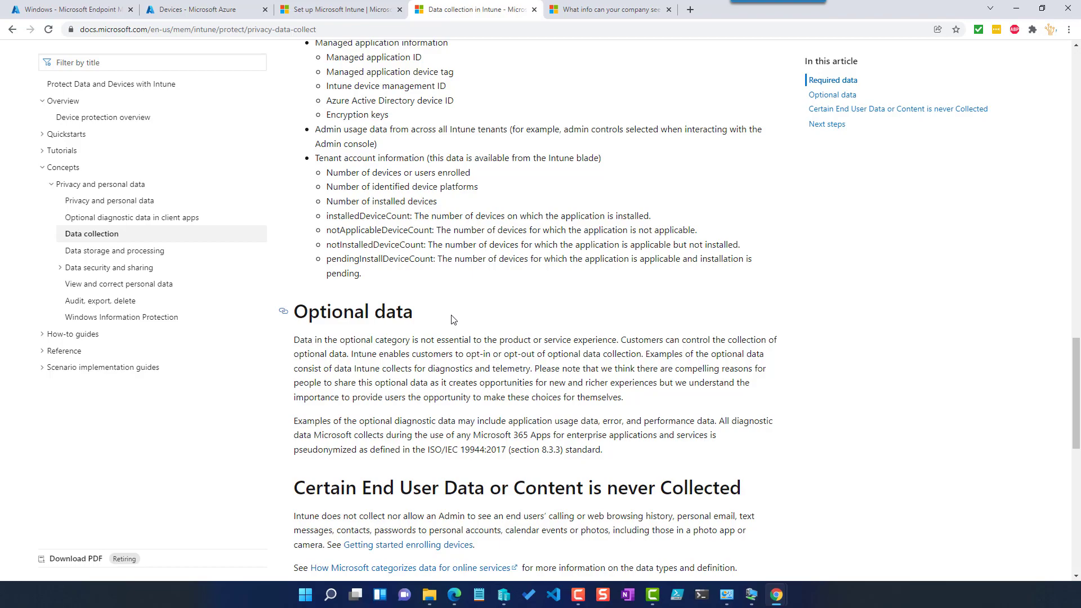
scroll(451, 310, "up", 12)
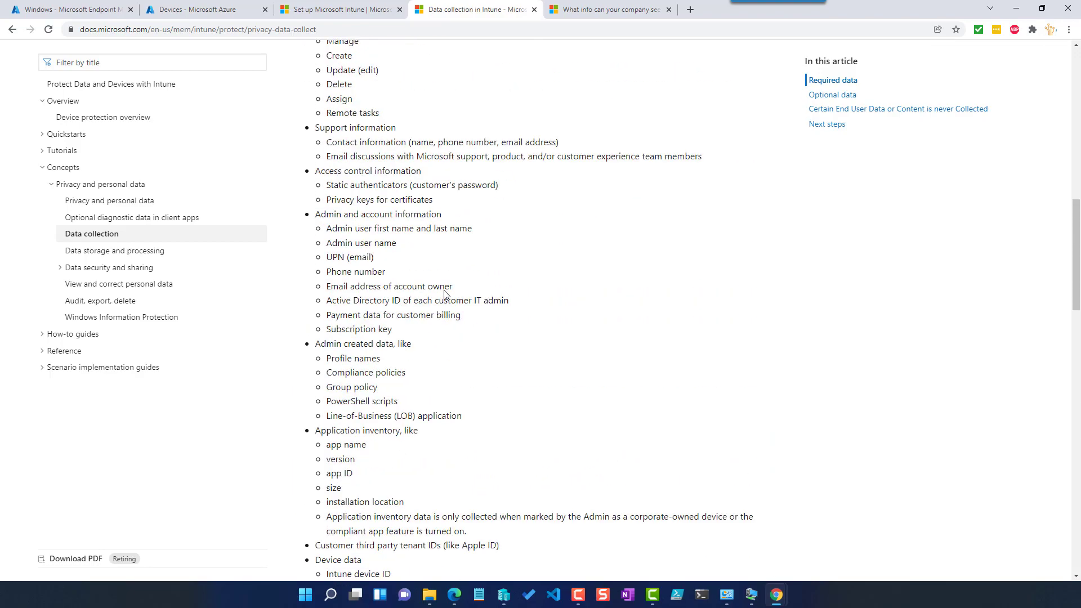
scroll(426, 302, "up", 5)
scroll(422, 296, "down", 18)
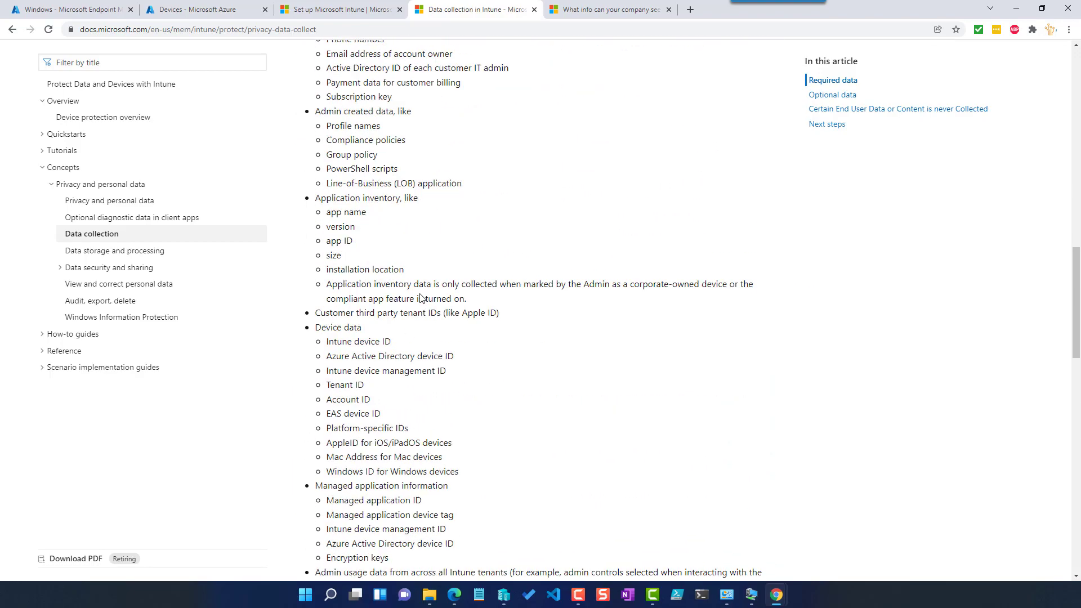
scroll(421, 293, "down", 6)
scroll(420, 294, "up", 6)
- Review the article on what information an organization can see on enrolled devices, and return to the Set up Microsoft Intune article
key("ctrl+Tab")
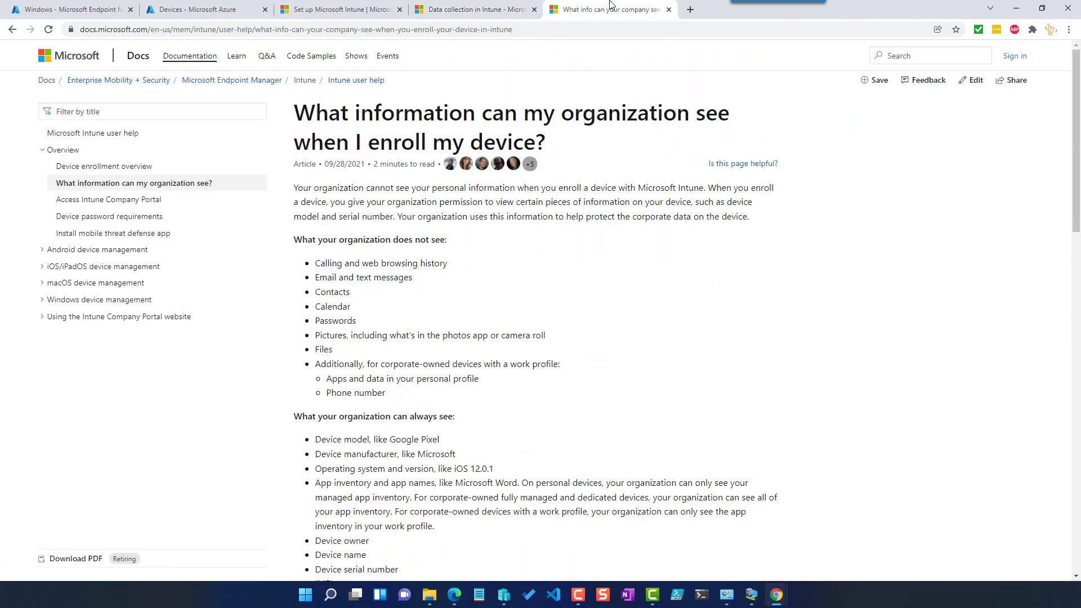
left_click_drag(307, 113, 649, 146)
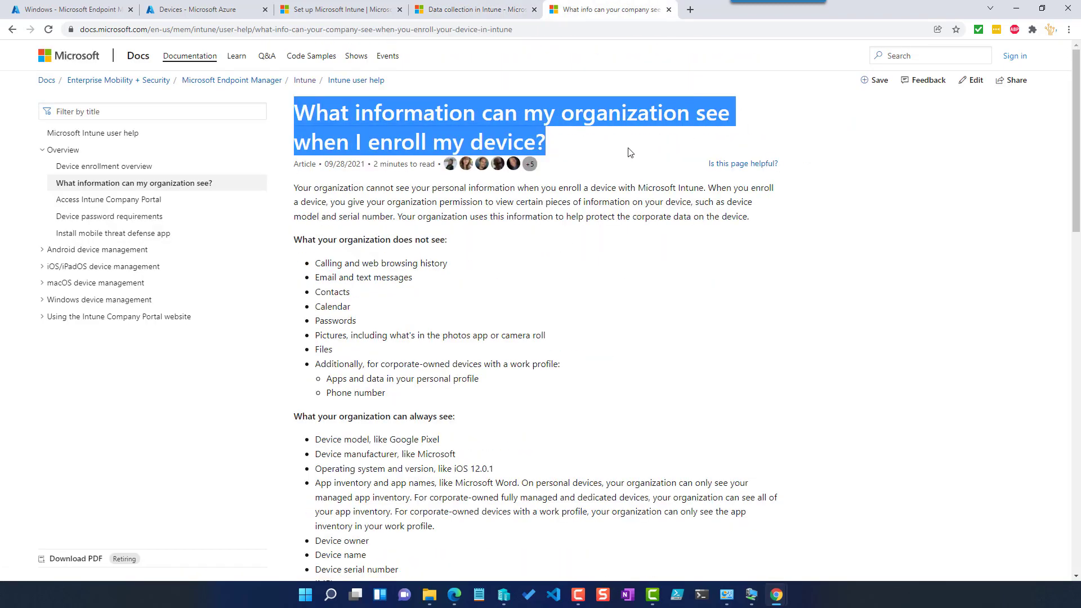
scroll(553, 311, "down", 10)
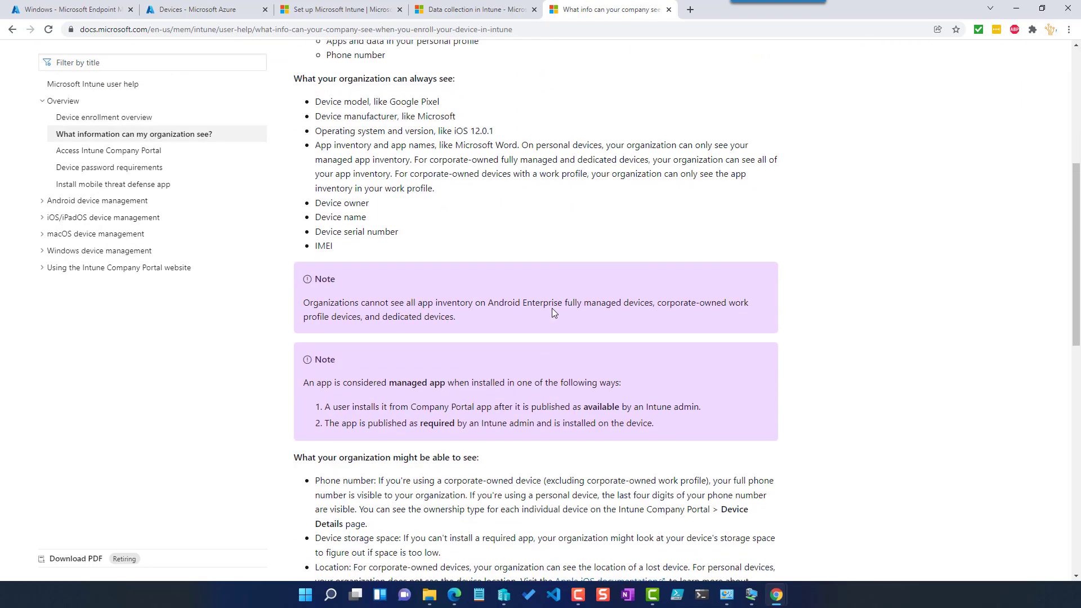
scroll(552, 311, "down", 5)
scroll(552, 309, "up", 15)
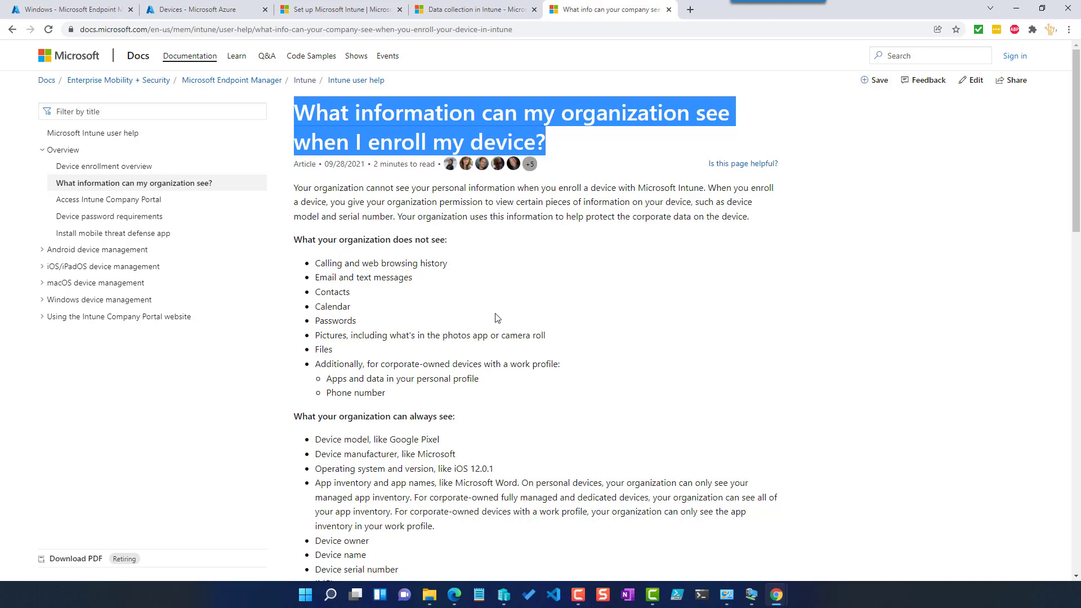
left_click(462, 13)
left_click(360, 12)
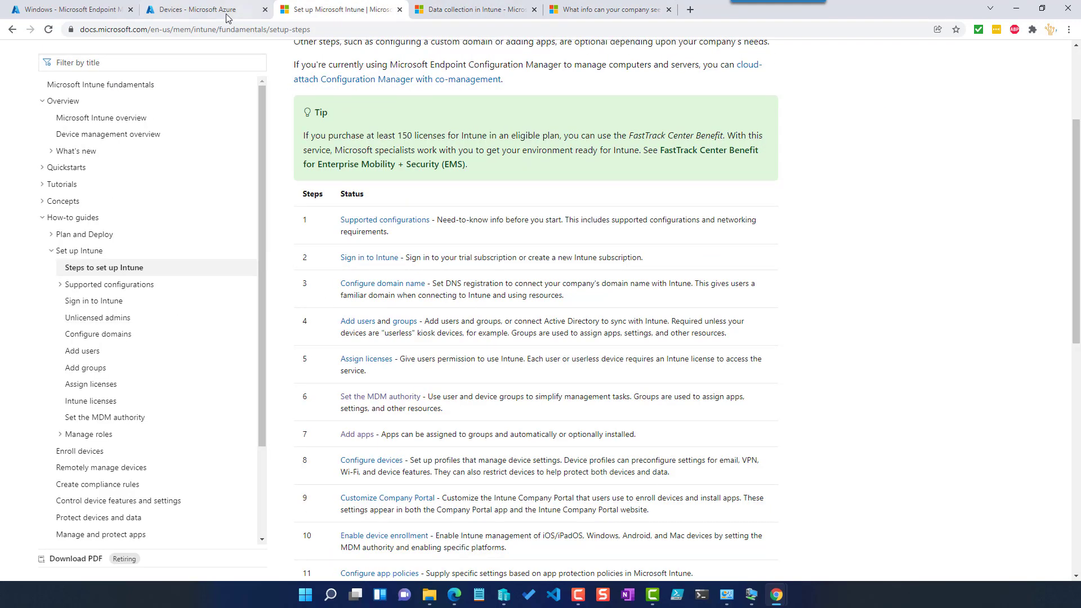
- Switch from the browser to the SCCM virtual machine and view the CoMgmtSettingsProd enablement settings for automatic Intune enrollment
left_click(250, 9)
left_click(626, 10)
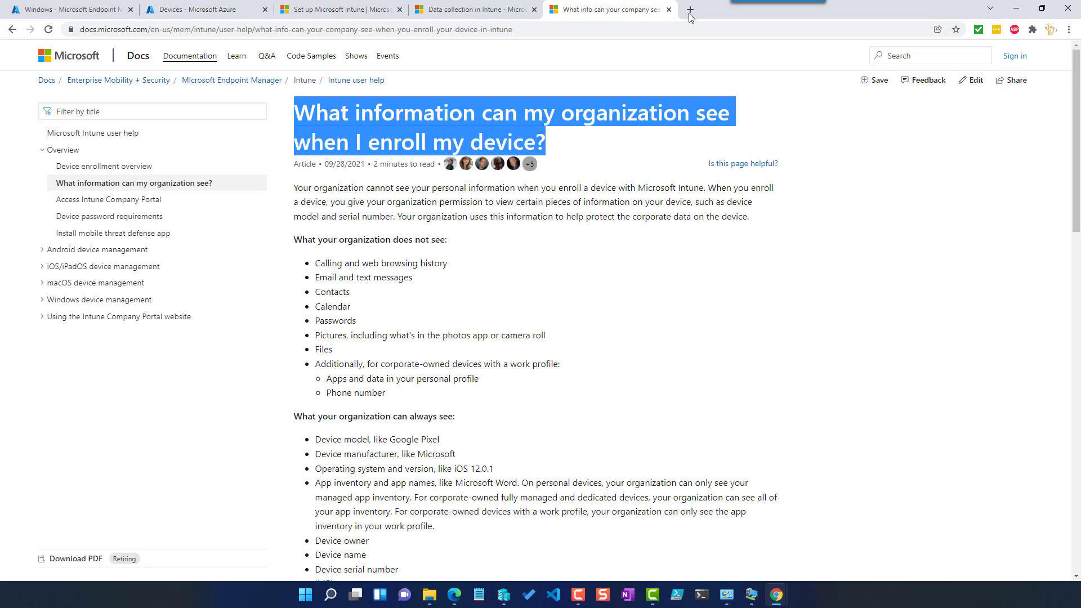
left_click(1018, 12)
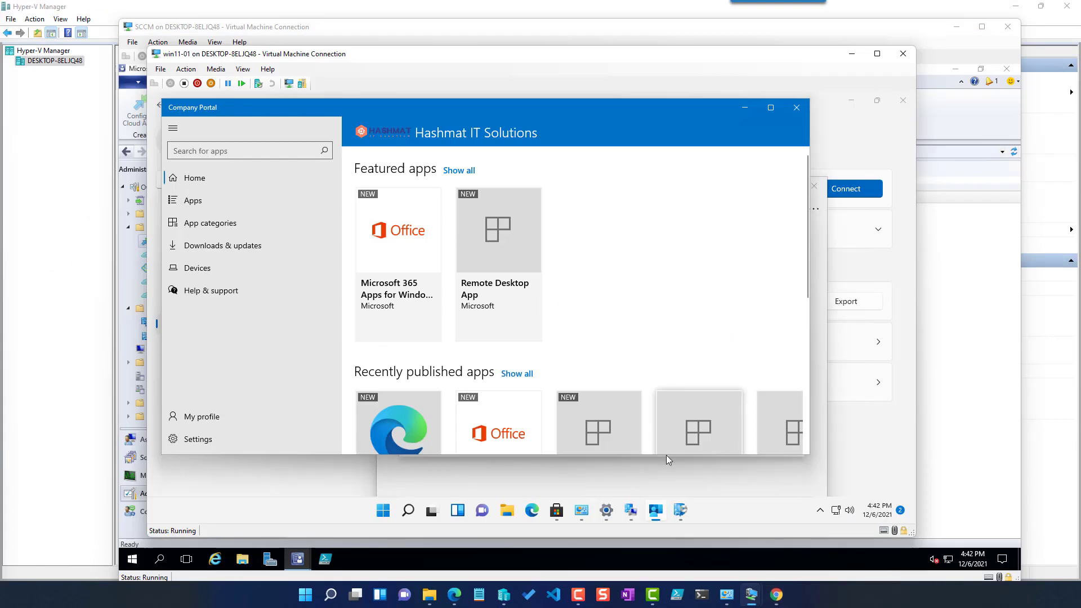
mouse_move(751, 595)
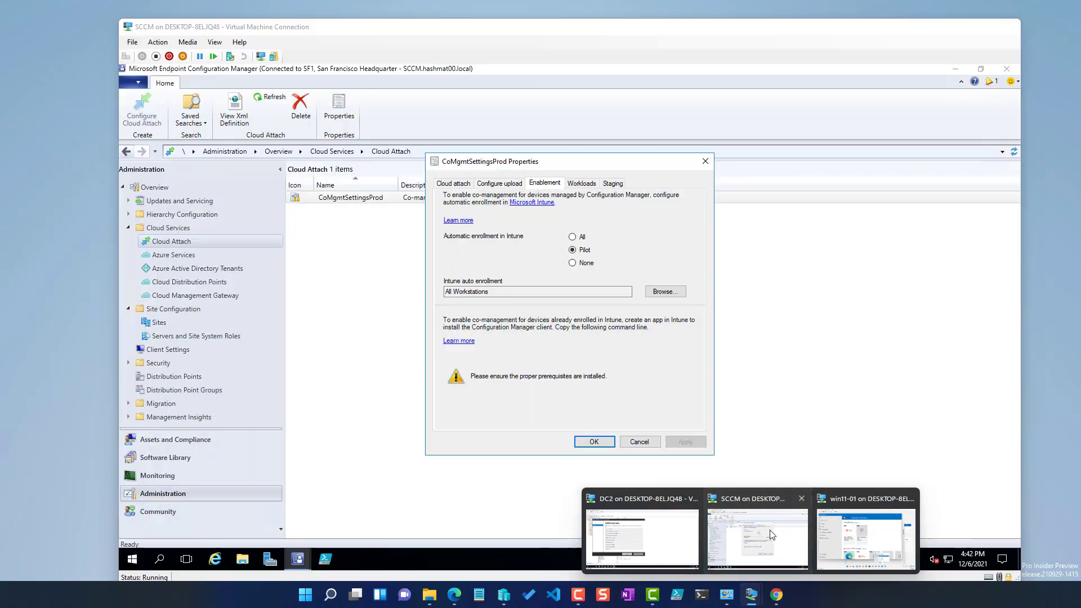
left_click(758, 538)
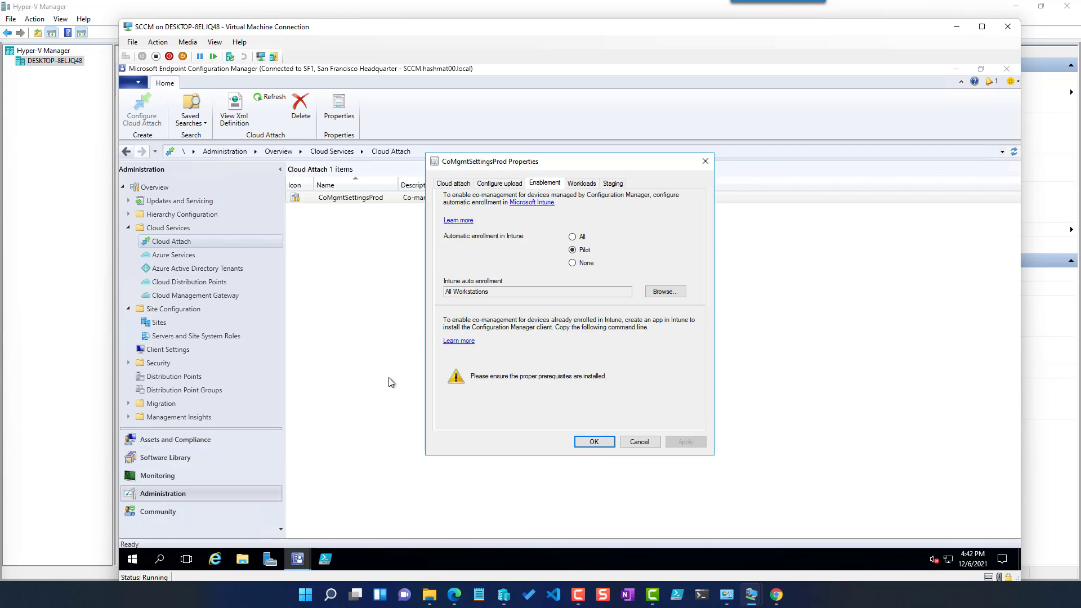
- Switch to Hyper-V Manager and look over the virtual machines and their open connection windows
left_click(39, 282)
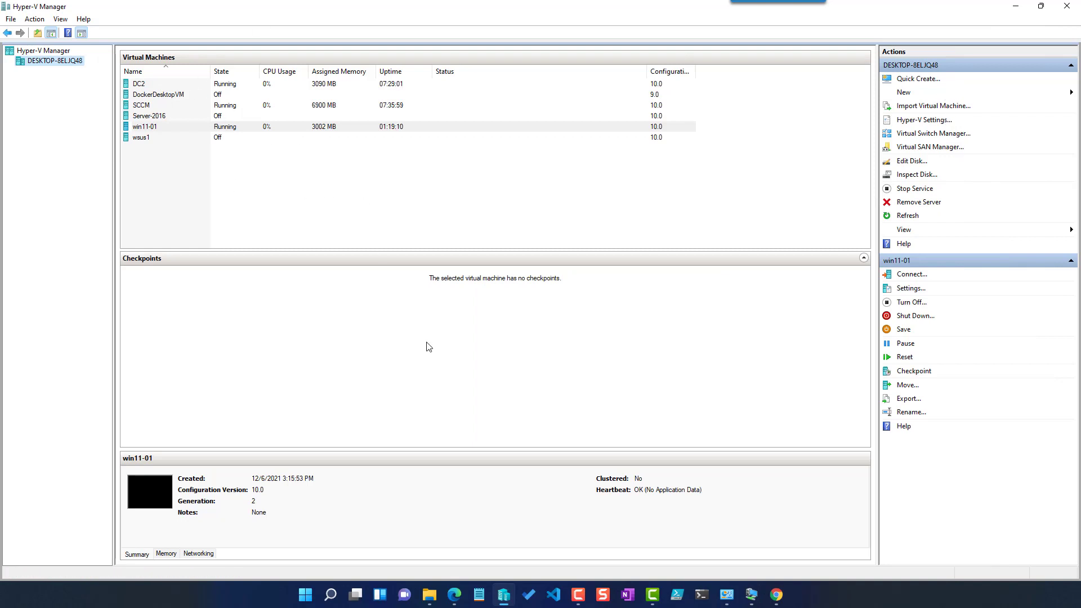
mouse_move(752, 594)
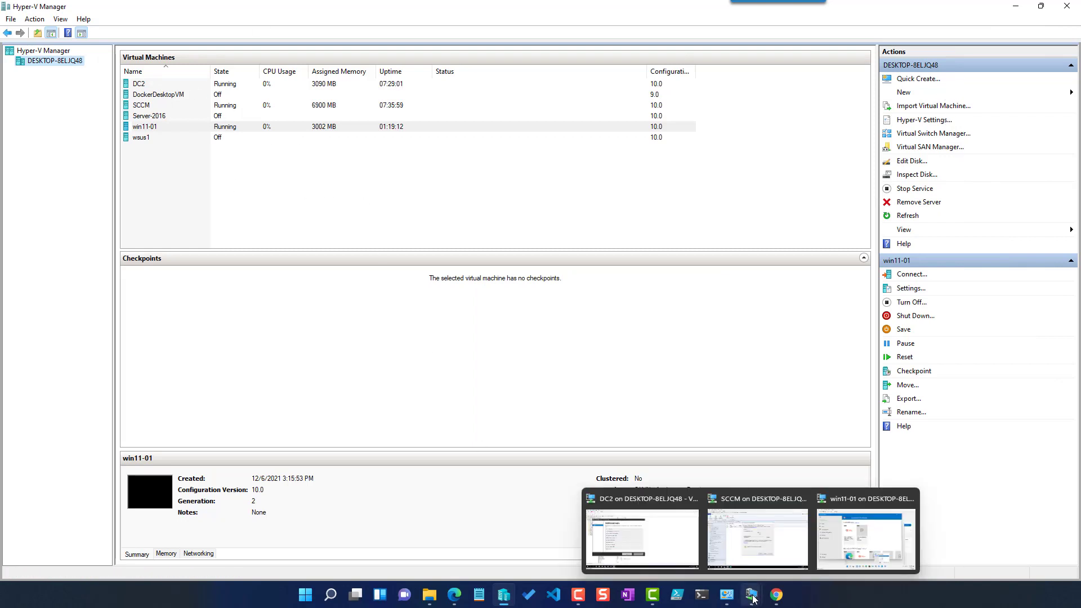
mouse_move(760, 554)
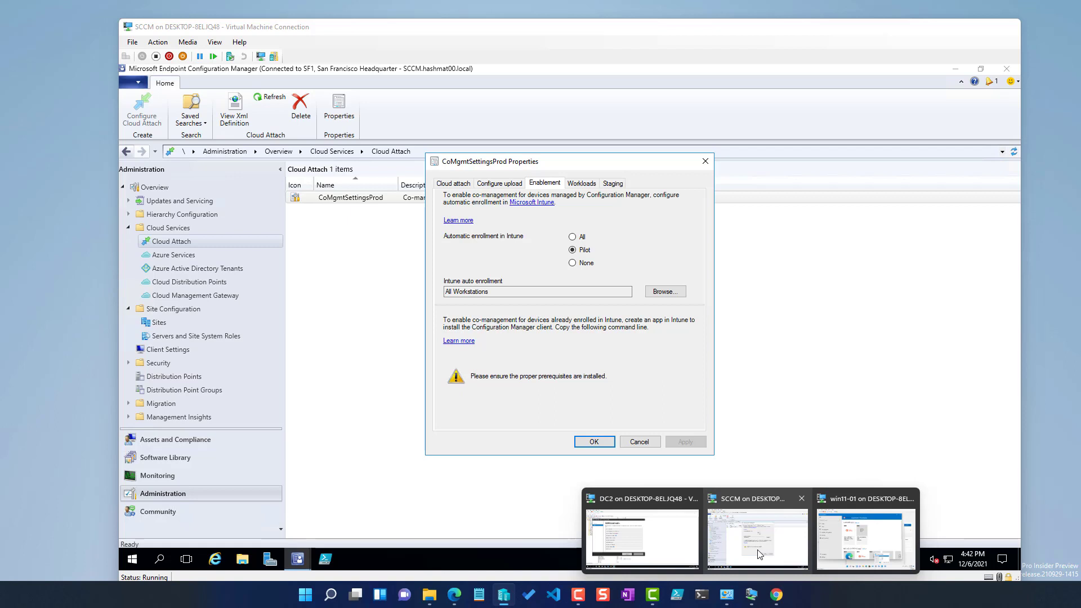
left_click(752, 594)
- Switch to Endpoint Manager admin center in the browser and review the device enrollment managers and Windows enrollment options for enrolling devices
mouse_move(777, 595)
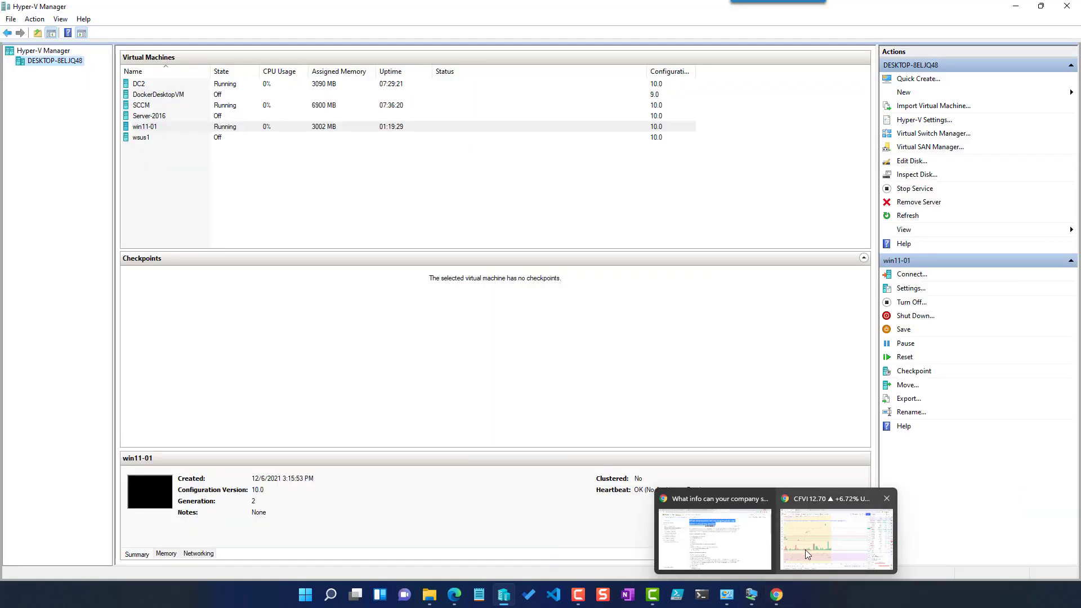
left_click(736, 545)
left_click(68, 9)
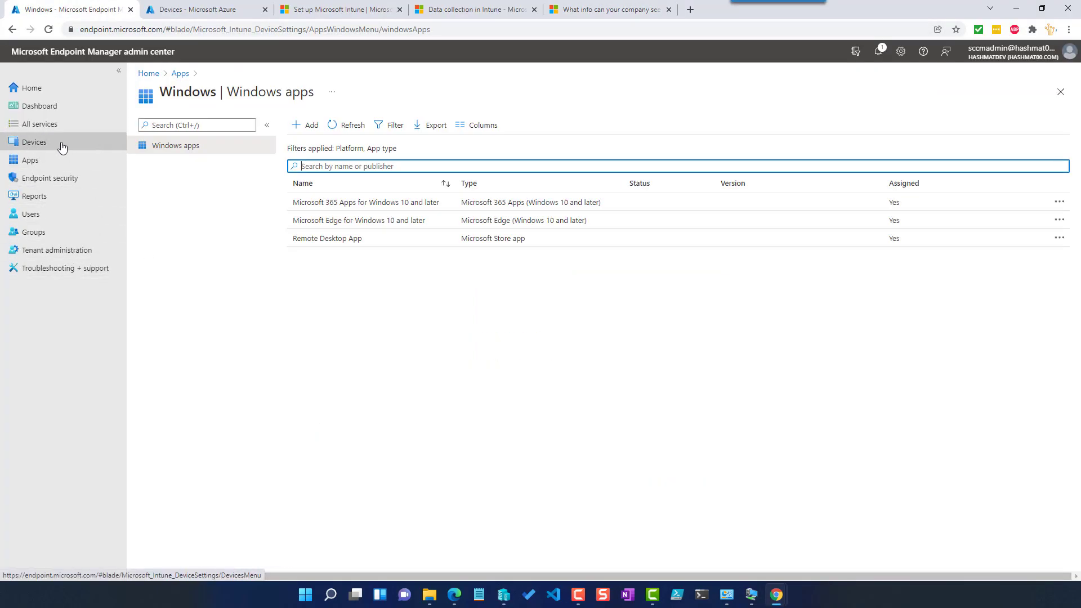
left_click(35, 142)
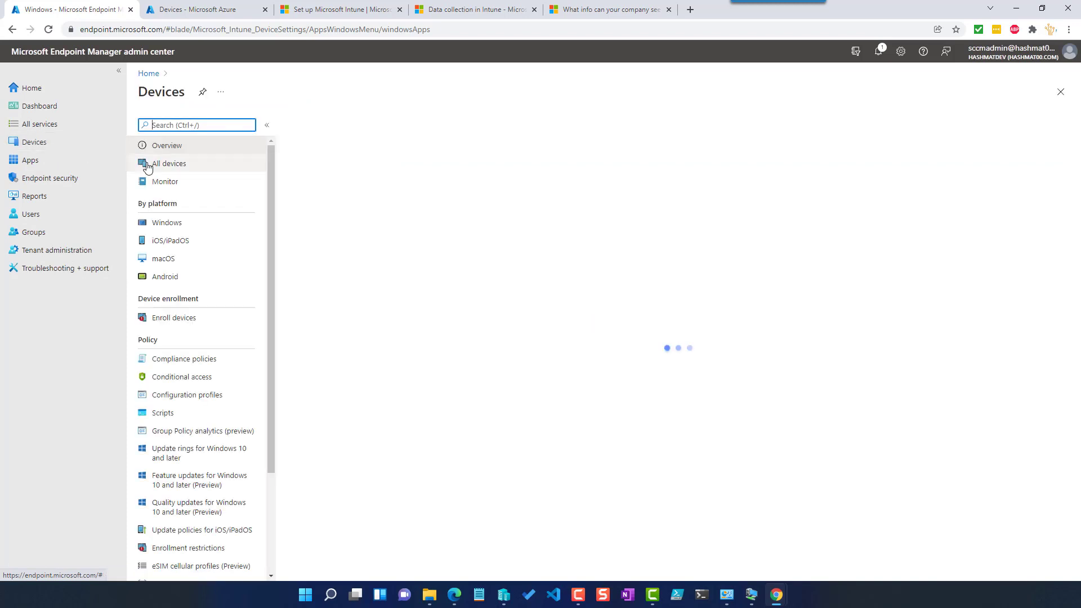
left_click(164, 319)
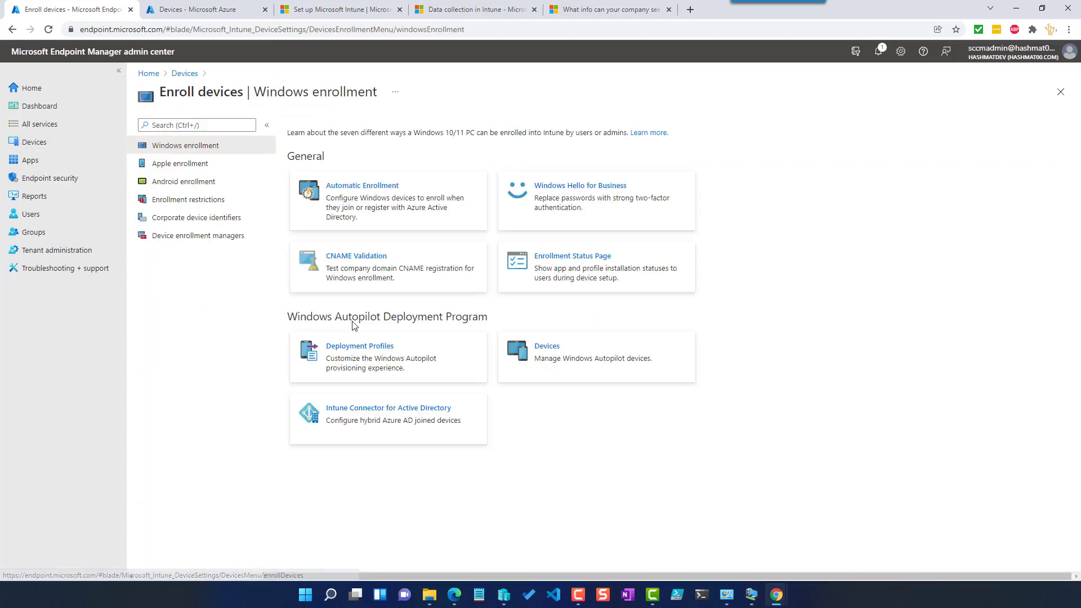
left_click(238, 237)
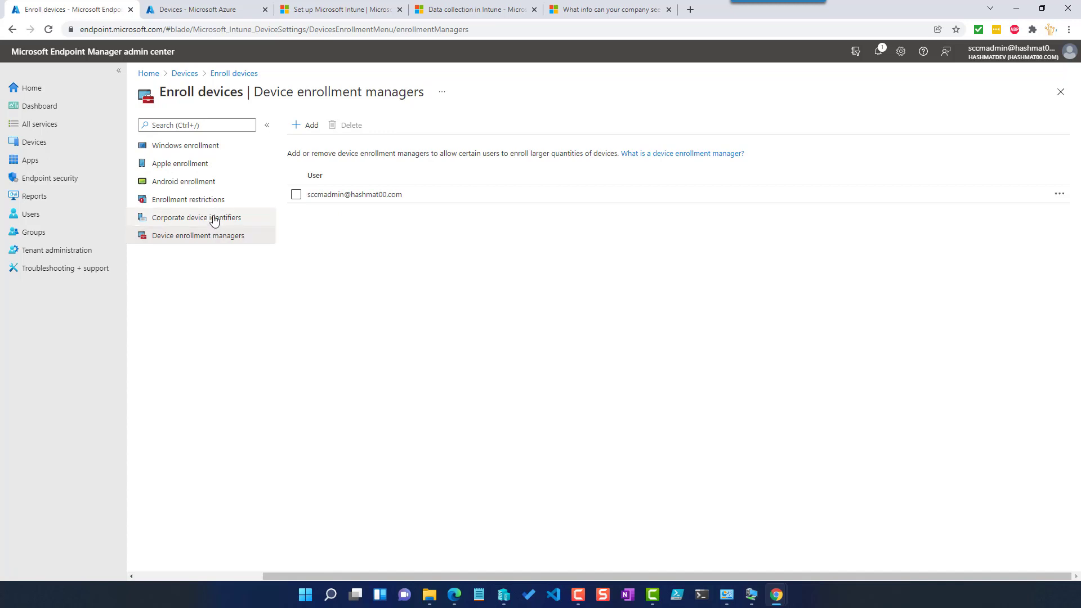
left_click(198, 145)
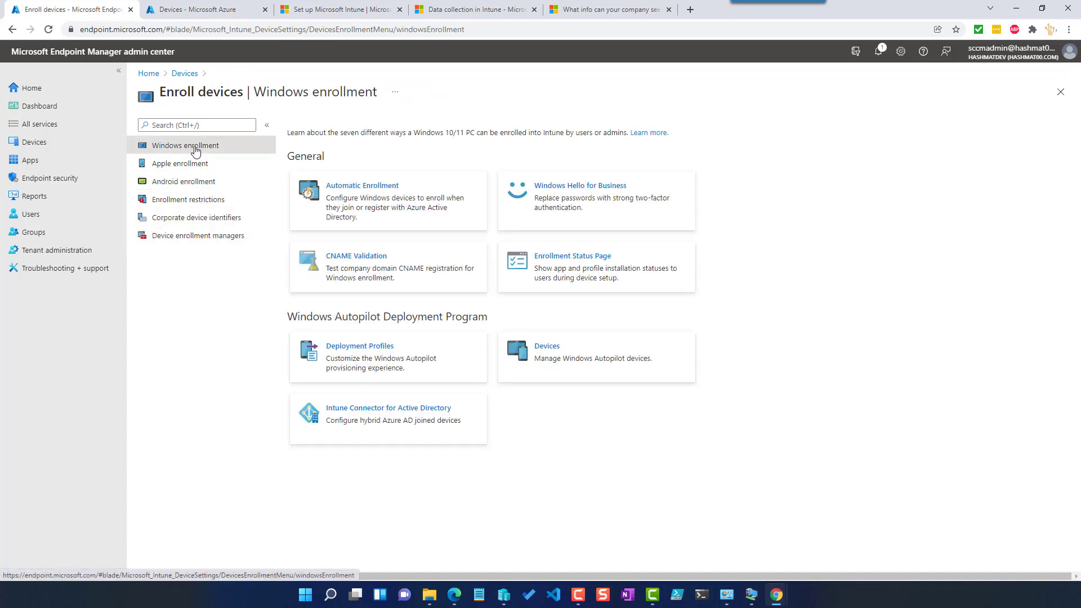
- Open the Enrollment Status Page profile "All users and all devices" for editing and examine its settings
left_click(582, 262)
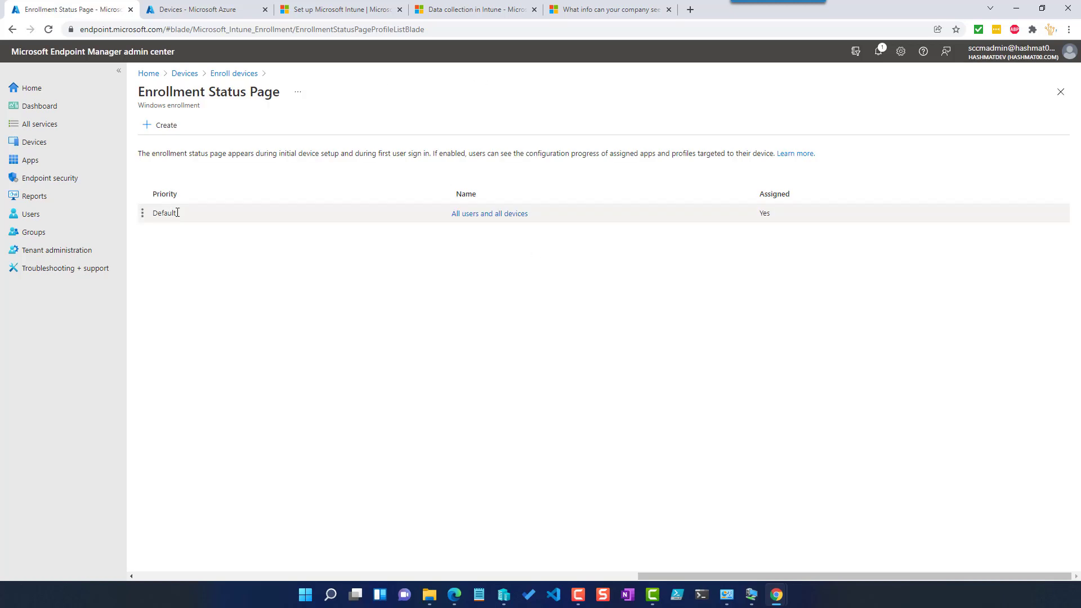
left_click(476, 216)
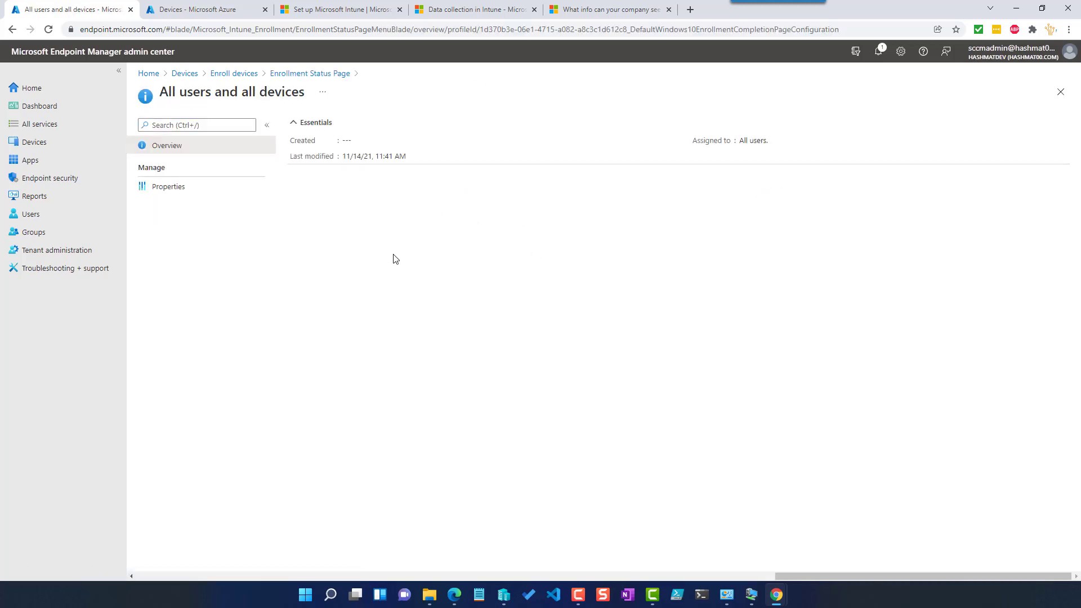
left_click(180, 187)
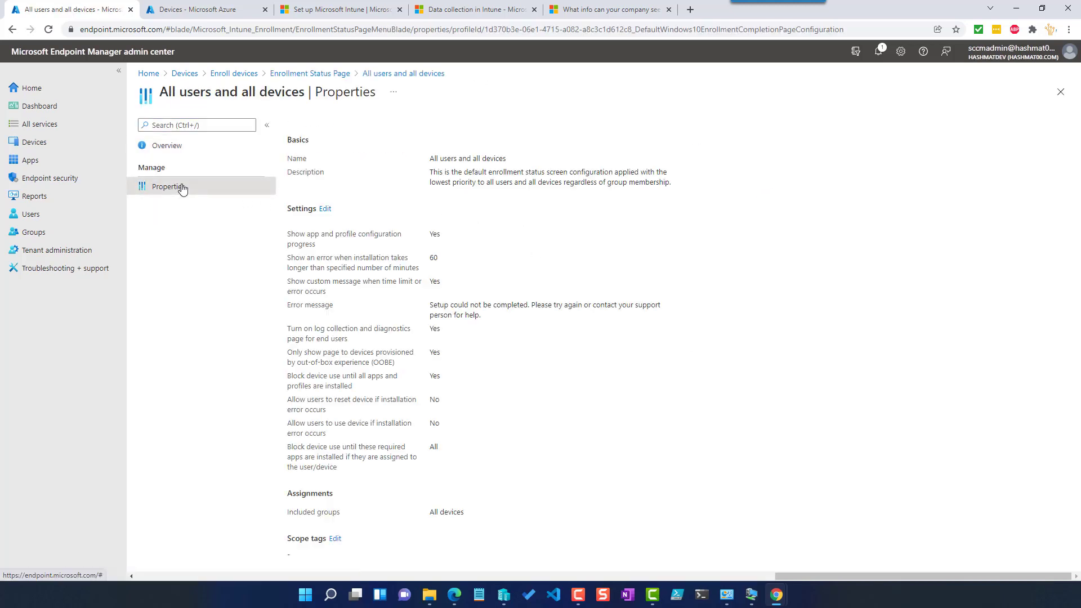
left_click(325, 209)
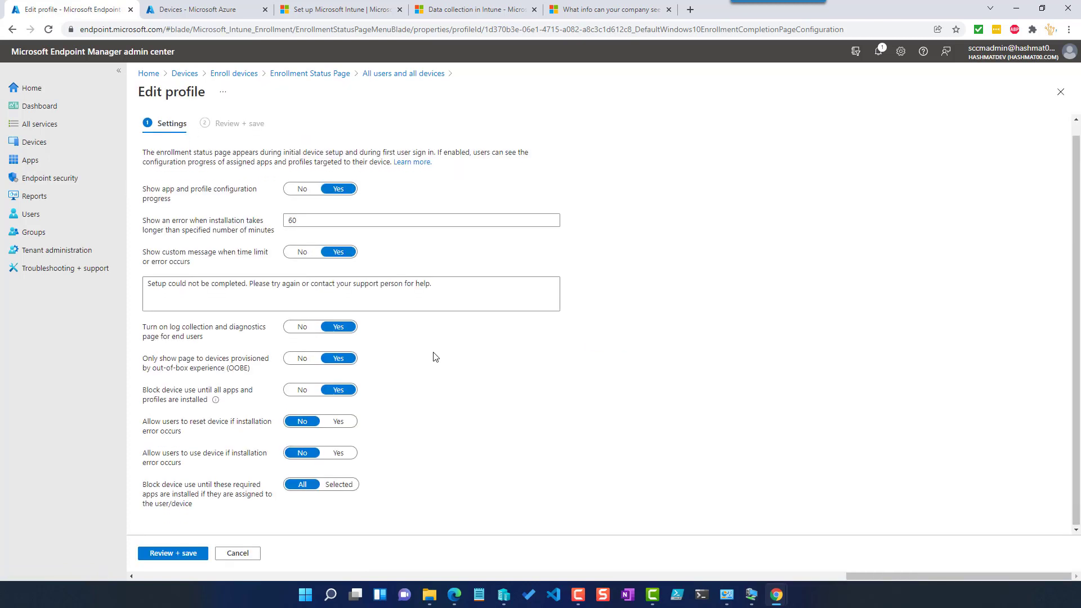
scroll(314, 192, "up", 1)
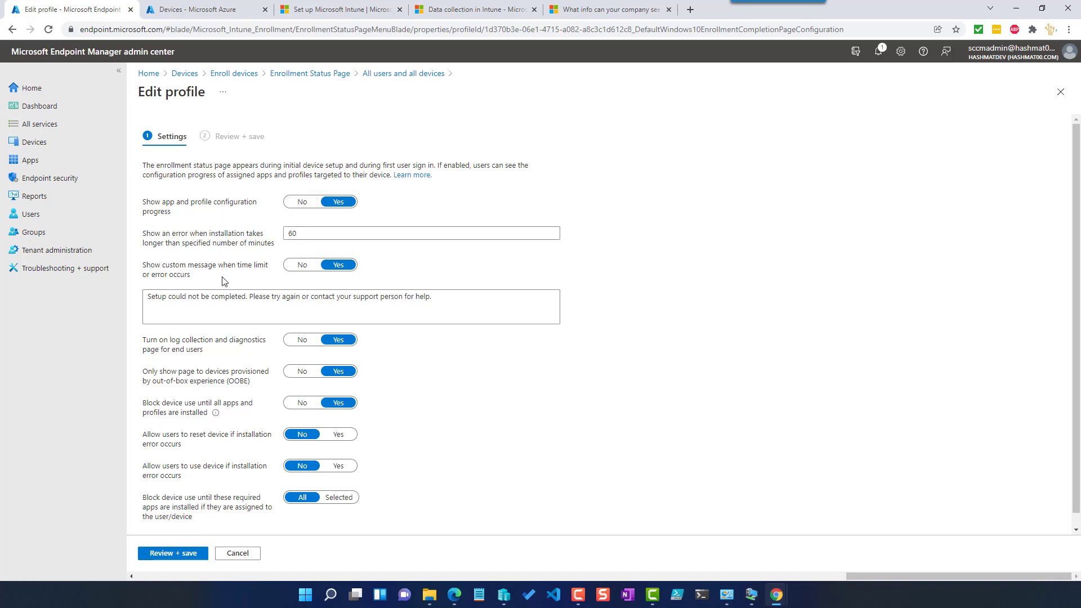
scroll(220, 376, "down", 1)
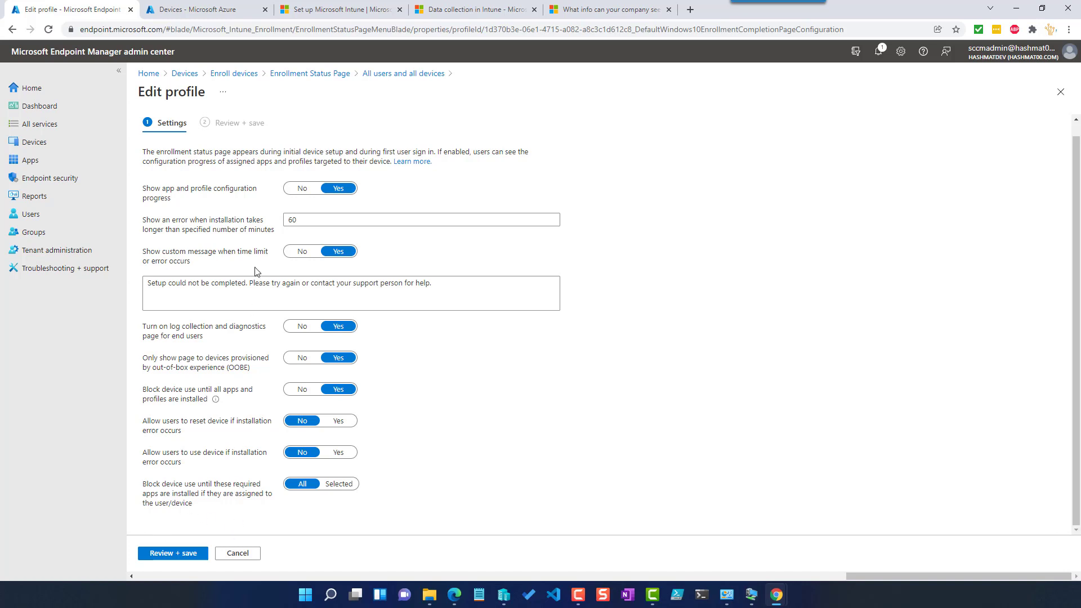
- Leave the Enrollment Status Page profile without saving and return to the Windows enrollment overview
left_click(420, 75)
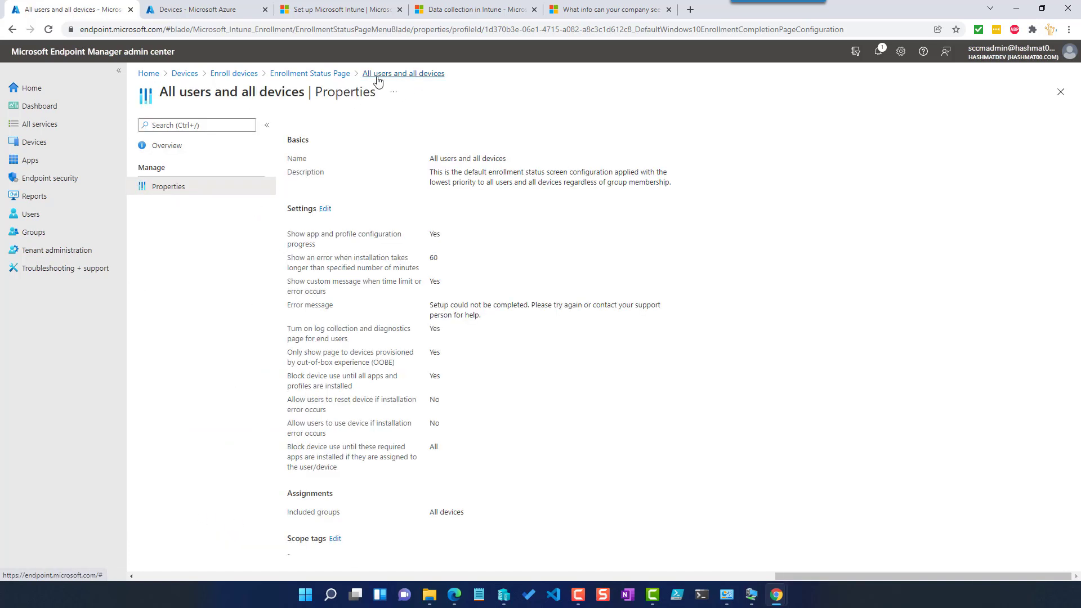
left_click(343, 75)
left_click(241, 74)
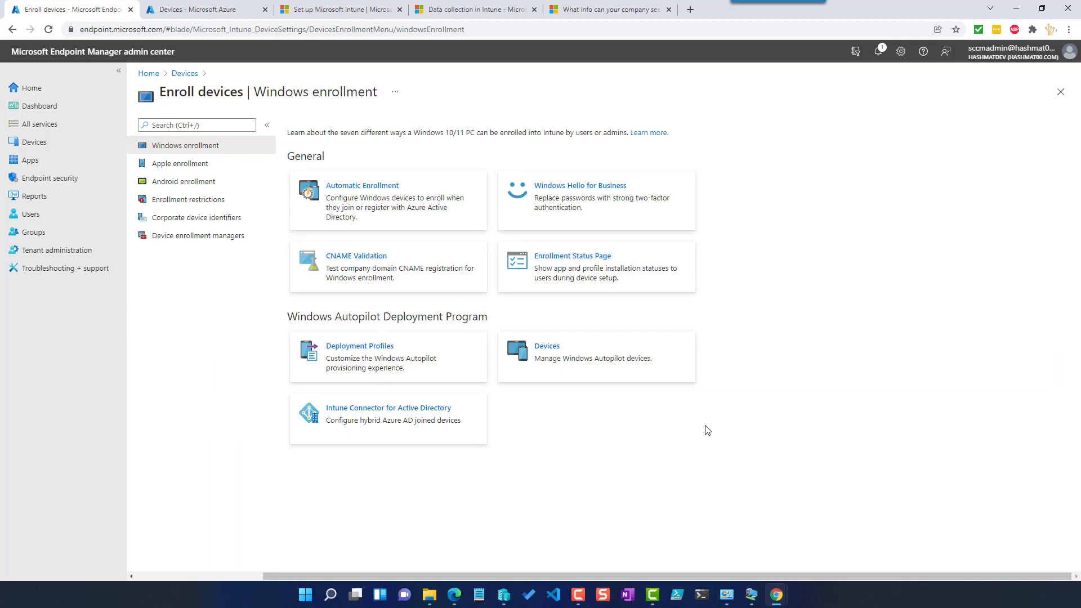
mouse_move(785, 601)
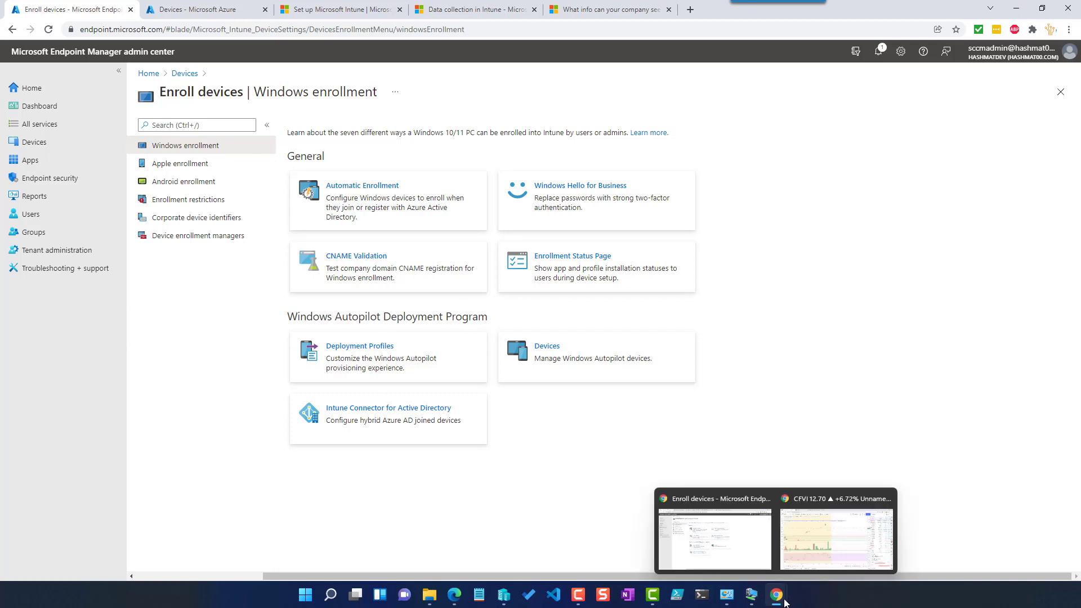